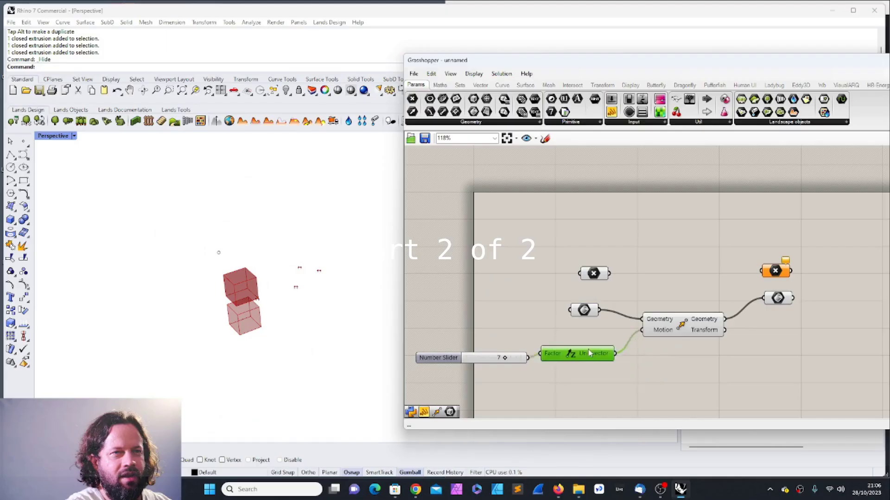
Step: Place a Curve parameter on the empty canvas
{"action": "scroll", "coordinate": [609, 338], "scroll_direction": "down", "scroll_amount": 5}
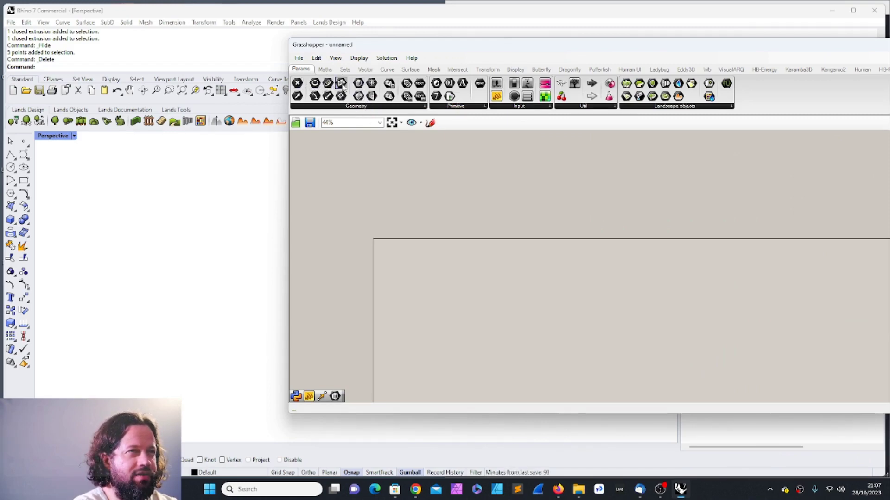
{"action": "mouse_move", "coordinate": [297, 85]}
{"action": "left_mouse_down"}
{"action": "mouse_move", "coordinate": [510, 280]}
{"action": "mouse_move", "coordinate": [526, 253]}
{"action": "left_mouse_up"}
{"action": "right_click", "coordinate": [523, 254]}
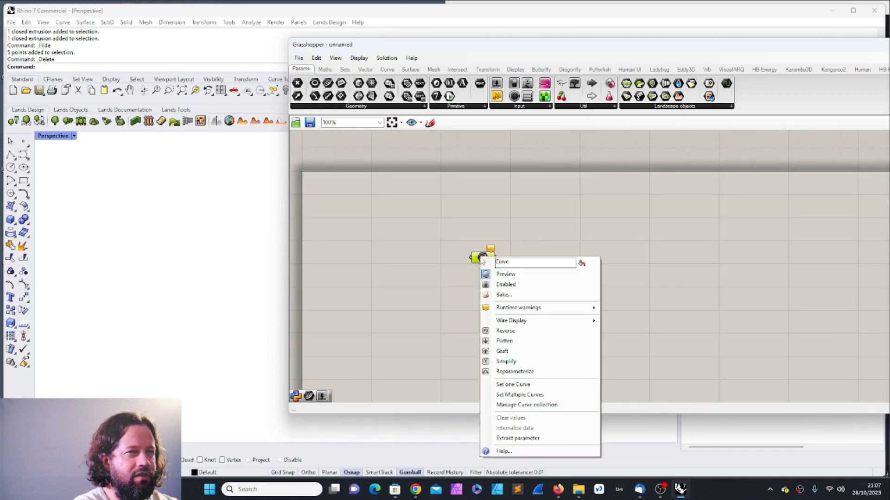
{"action": "left_click", "coordinate": [509, 384]}
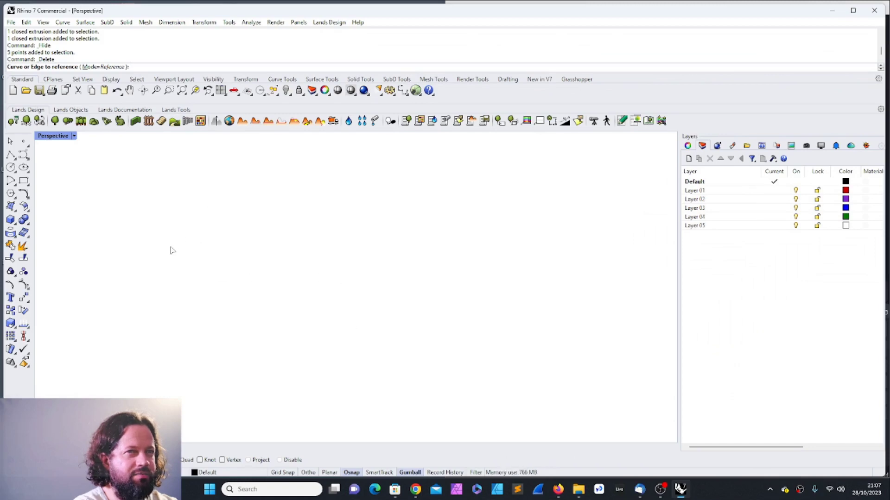
{"action": "key", "text": "Escape"}
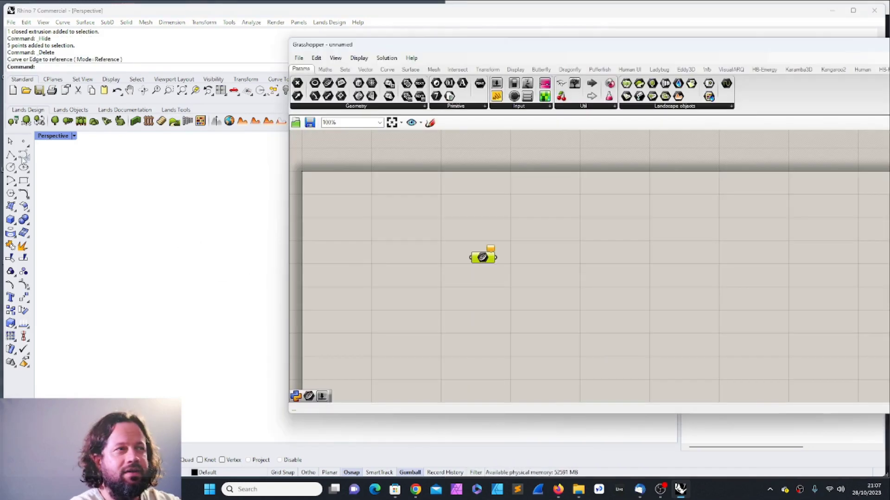
Step: Draw an open S-shaped control point curve through six points in the Perspective viewport
{"action": "left_click", "coordinate": [24, 154]}
{"action": "left_click", "coordinate": [85, 300]}
{"action": "left_click", "coordinate": [120, 277]}
{"action": "left_click", "coordinate": [166, 293]}
{"action": "left_click", "coordinate": [199, 328]}
{"action": "left_click", "coordinate": [248, 333]}
{"action": "left_click", "coordinate": [275, 300]}
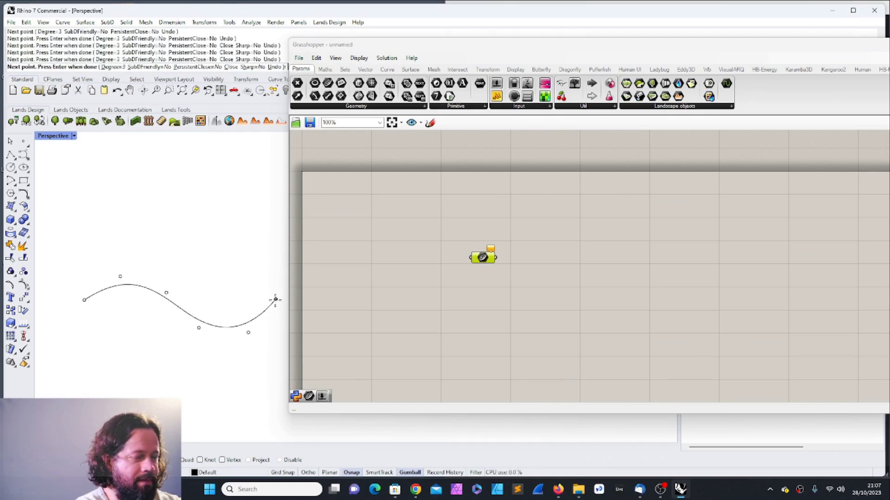
{"action": "key", "text": "Return"}
Step: Examine the new curve in the Perspective viewport from a different angle and at several zoom levels
{"action": "scroll", "coordinate": [171, 292], "scroll_direction": "down", "scroll_amount": 5}
{"action": "right_click_drag", "start_coordinate": [168, 285], "coordinate": [174, 280]}
{"action": "left_click", "coordinate": [193, 301]}
{"action": "scroll", "coordinate": [195, 304], "scroll_direction": "up", "scroll_amount": 5}
{"action": "scroll", "coordinate": [133, 278], "scroll_direction": "down", "scroll_amount": 3}
{"action": "left_click", "coordinate": [165, 255]}
{"action": "scroll", "coordinate": [165, 254], "scroll_direction": "up", "scroll_amount": 4}
{"action": "left_click", "coordinate": [137, 306]}
{"action": "left_click", "coordinate": [454, 320]}
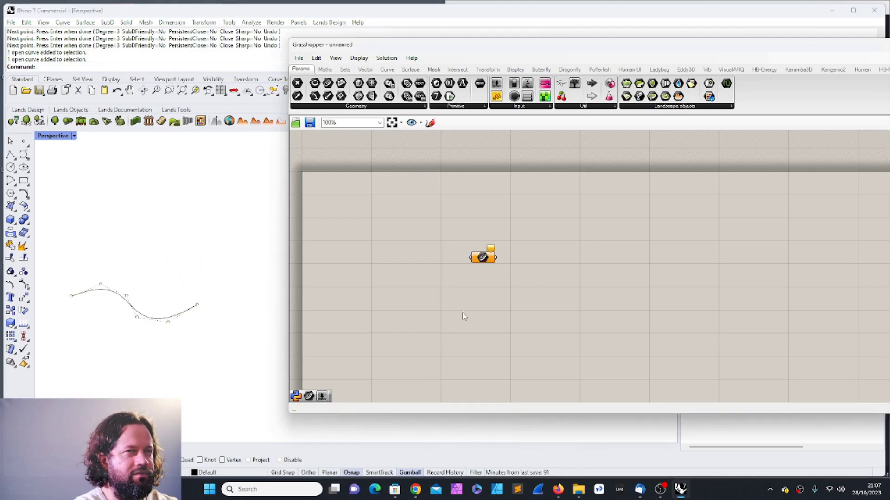
Step: Reference the drawn S-shaped curve into the Curve parameter as a single curve
{"action": "right_click", "coordinate": [485, 259]}
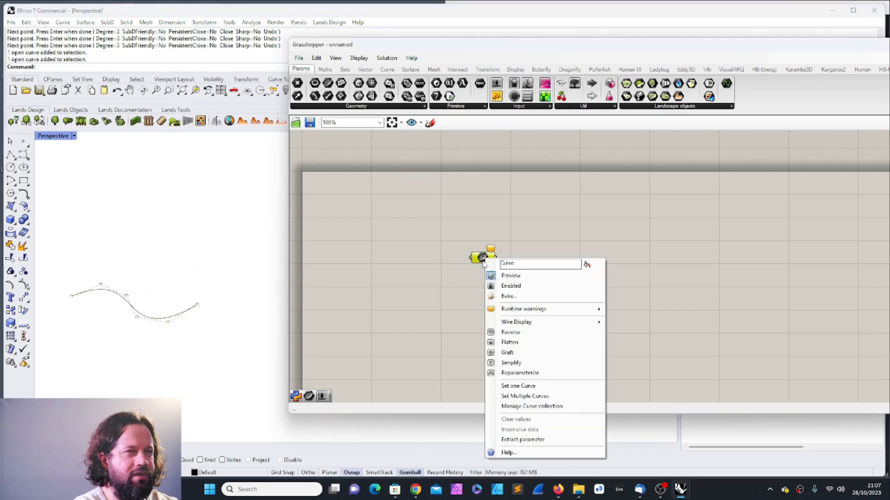
{"action": "left_click", "coordinate": [202, 346]}
{"action": "left_click", "coordinate": [484, 260]}
{"action": "right_click", "coordinate": [484, 259]}
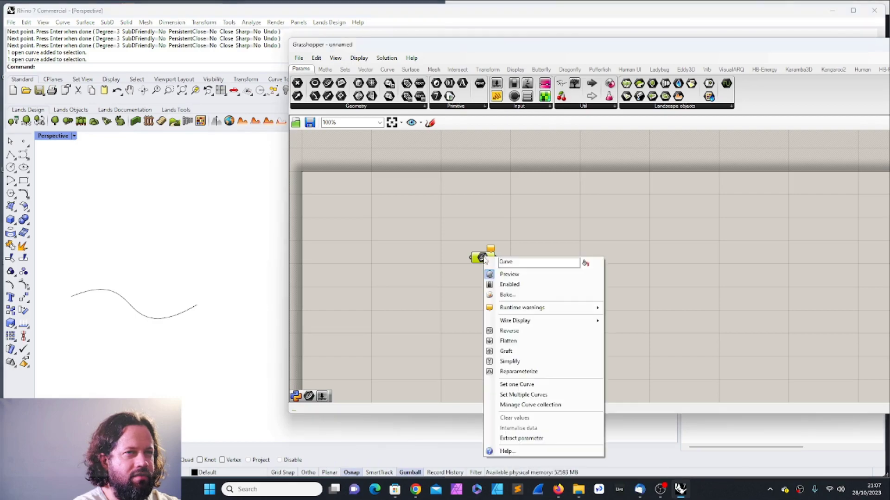
{"action": "left_click", "coordinate": [526, 386]}
{"action": "left_click", "coordinate": [162, 319]}
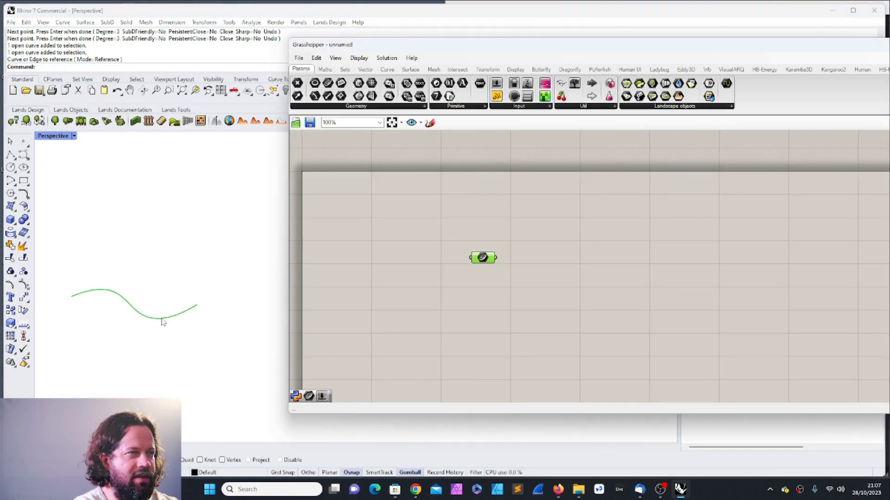
Step: Move the Grasshopper window away from the referenced curve so both stay in view
{"action": "scroll", "coordinate": [122, 318], "scroll_direction": "up", "scroll_amount": 5}
{"action": "scroll", "coordinate": [184, 309], "scroll_direction": "down", "scroll_amount": 7}
{"action": "scroll", "coordinate": [162, 297], "scroll_direction": "up", "scroll_amount": 4}
{"action": "left_click", "coordinate": [410, 45]}
{"action": "left_click_drag", "start_coordinate": [409, 48], "coordinate": [468, 56]}
{"action": "scroll", "coordinate": [483, 261], "scroll_direction": "up", "scroll_amount": 1}
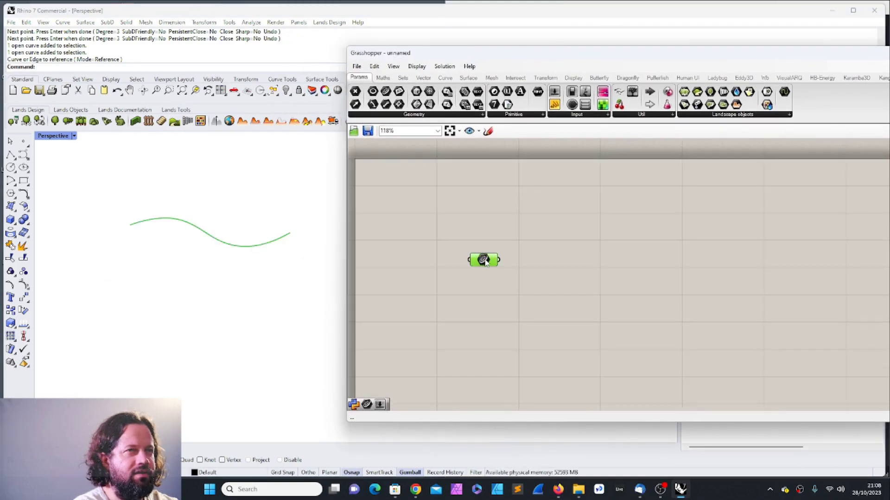
{"action": "scroll", "coordinate": [483, 260], "scroll_direction": "up", "scroll_amount": 1}
{"action": "mouse_move", "coordinate": [484, 261]}
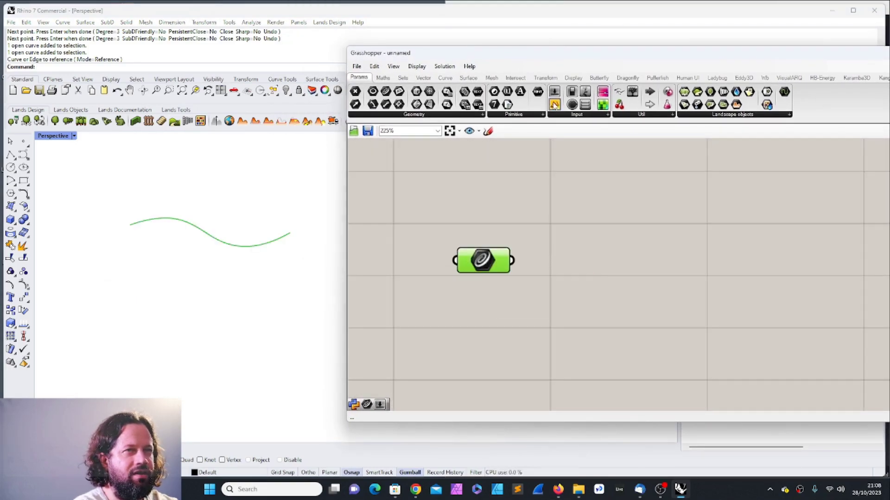
Step: Add a Panel beside the Curve parameter and connect the parameter's output to it
{"action": "left_click_drag", "start_coordinate": [554, 105], "coordinate": [669, 258]}
{"action": "left_click_drag", "start_coordinate": [512, 261], "coordinate": [582, 247]}
{"action": "mouse_move", "coordinate": [668, 298]}
{"action": "left_mouse_down"}
{"action": "mouse_move", "coordinate": [667, 285]}
{"action": "mouse_move", "coordinate": [666, 294]}
{"action": "left_mouse_up"}
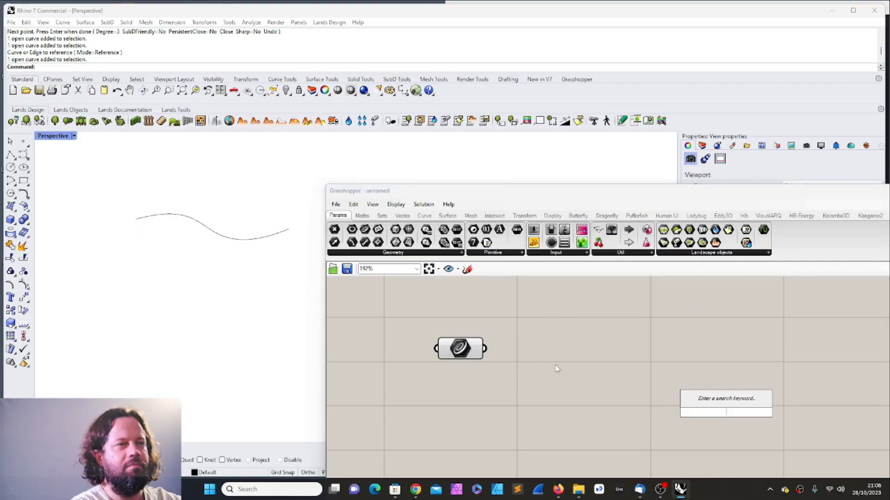
Step: Reposition the Curve parameter on the canvas and toggle its selection to highlight the referenced curve
{"action": "left_click_drag", "start_coordinate": [460, 352], "coordinate": [489, 373]}
{"action": "left_click", "coordinate": [509, 361]}
{"action": "left_click", "coordinate": [545, 360]}
{"action": "left_click", "coordinate": [558, 395]}
{"action": "left_click", "coordinate": [489, 376]}
{"action": "left_click", "coordinate": [550, 385]}
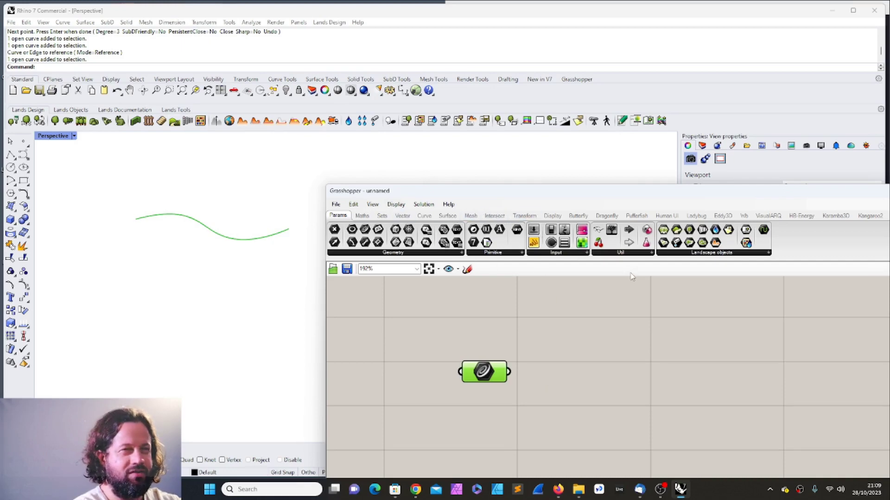
Step: Browse the Transform, Params, Sets and Curve component categories for tools that work on the referenced curve
{"action": "left_click", "coordinate": [525, 216]}
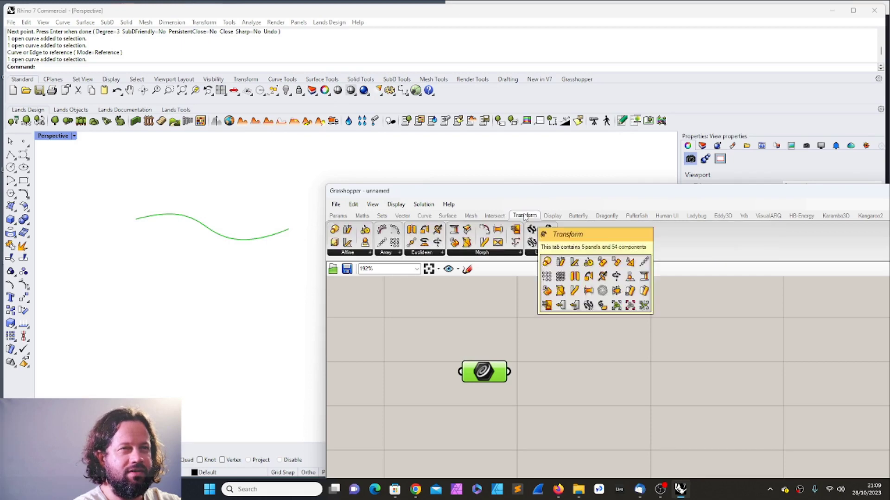
{"action": "left_click", "coordinate": [337, 216]}
{"action": "left_click", "coordinate": [381, 216]}
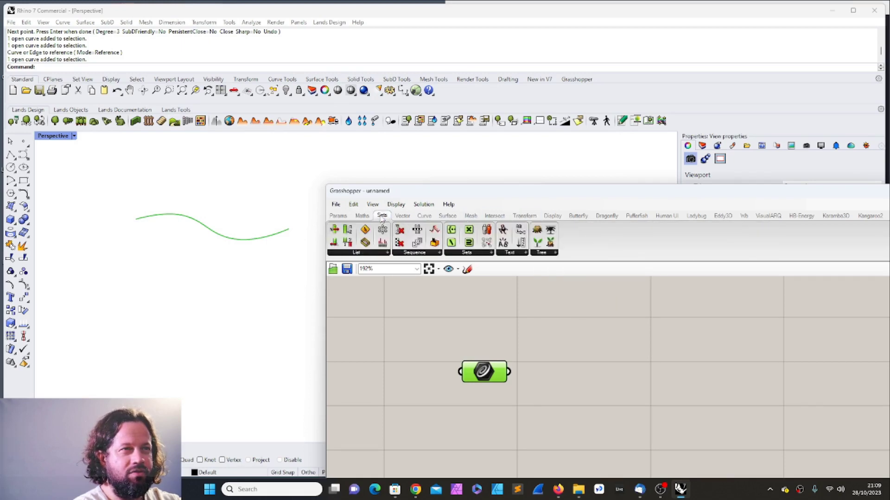
{"action": "left_click", "coordinate": [573, 339]}
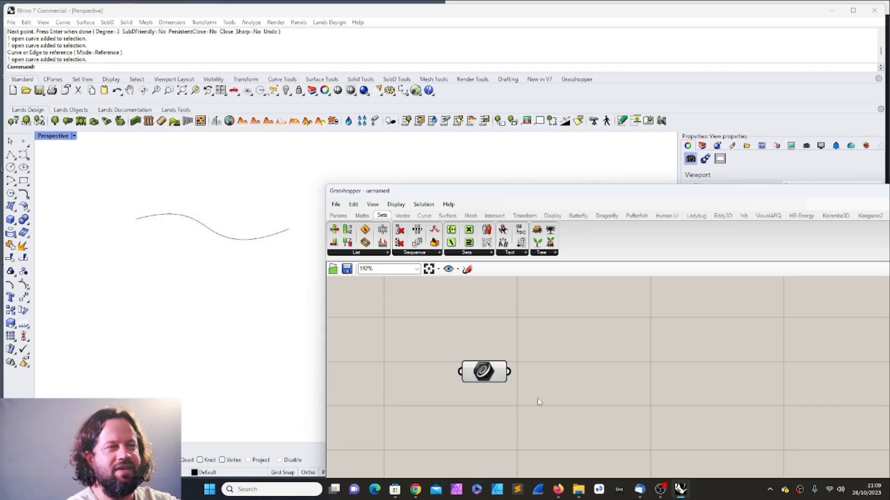
{"action": "left_click", "coordinate": [424, 219]}
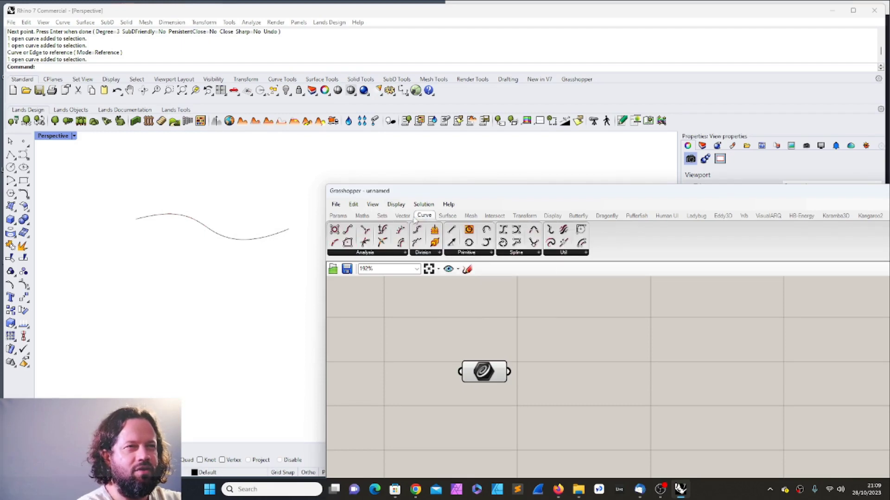
{"action": "left_click", "coordinate": [337, 215]}
{"action": "mouse_move", "coordinate": [493, 372]}
{"action": "left_mouse_down"}
{"action": "mouse_move", "coordinate": [475, 346]}
{"action": "mouse_move", "coordinate": [494, 381]}
{"action": "left_mouse_up"}
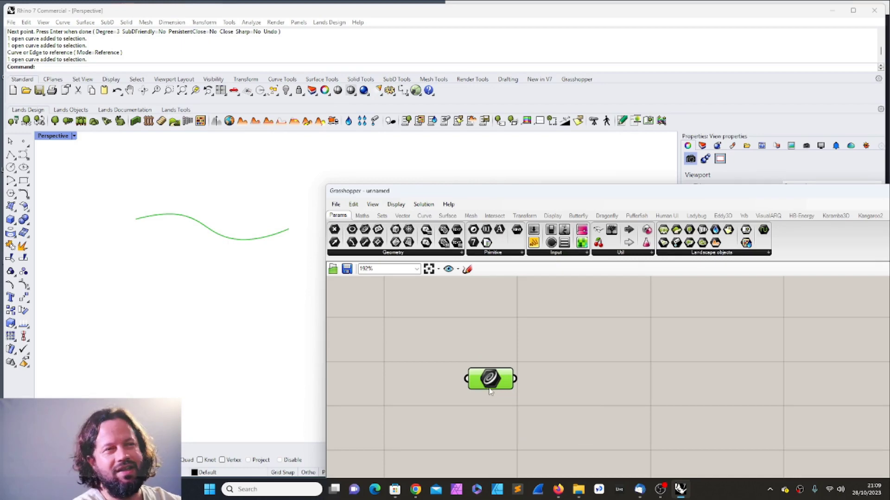
{"action": "left_click", "coordinate": [434, 327]}
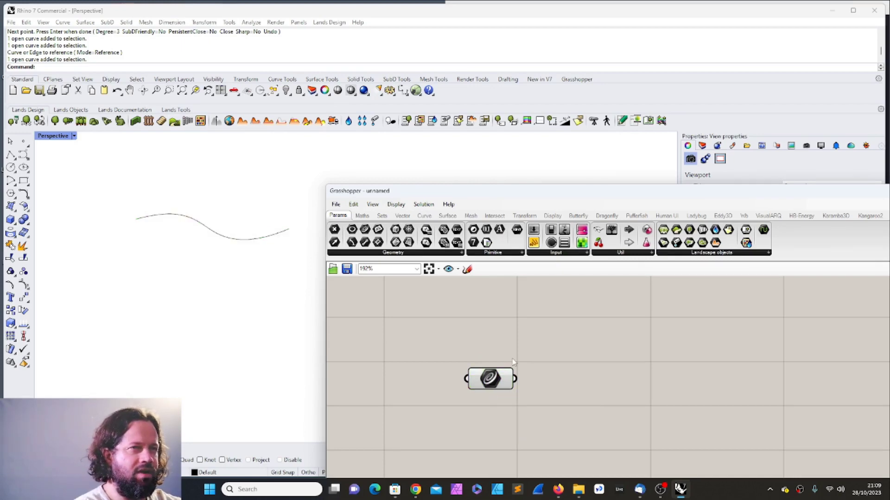
{"action": "left_click", "coordinate": [427, 218]}
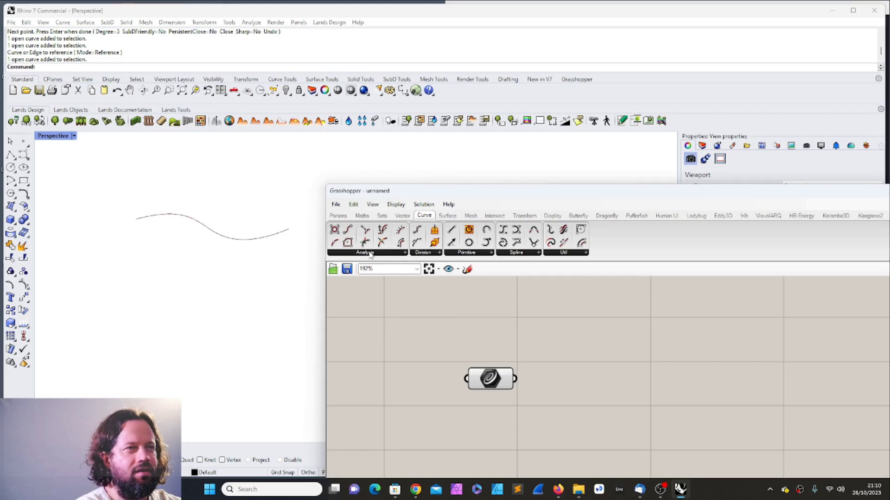
Step: Move the Grasshopper window farther aside and select the S-shaped curve in the Perspective viewport
{"action": "left_click_drag", "start_coordinate": [436, 193], "coordinate": [562, 184]}
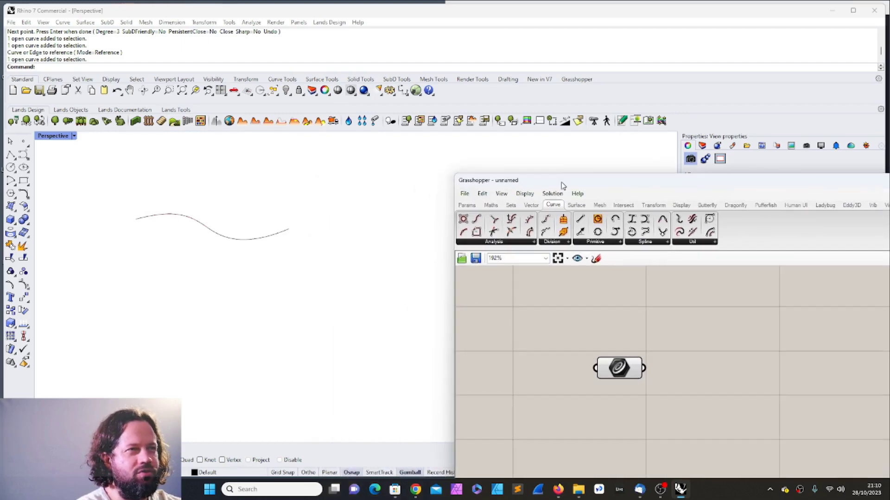
{"action": "left_click", "coordinate": [240, 240]}
{"action": "right_click_drag", "start_coordinate": [241, 239], "coordinate": [270, 284]}
{"action": "right_click_drag", "start_coordinate": [266, 212], "coordinate": [294, 262], "text": "shift"}
{"action": "scroll", "coordinate": [294, 262], "scroll_direction": "up", "scroll_amount": 8}
{"action": "scroll", "coordinate": [314, 280], "scroll_direction": "down", "scroll_amount": 2}
{"action": "right_click_drag", "start_coordinate": [224, 255], "coordinate": [281, 266], "text": "shift"}
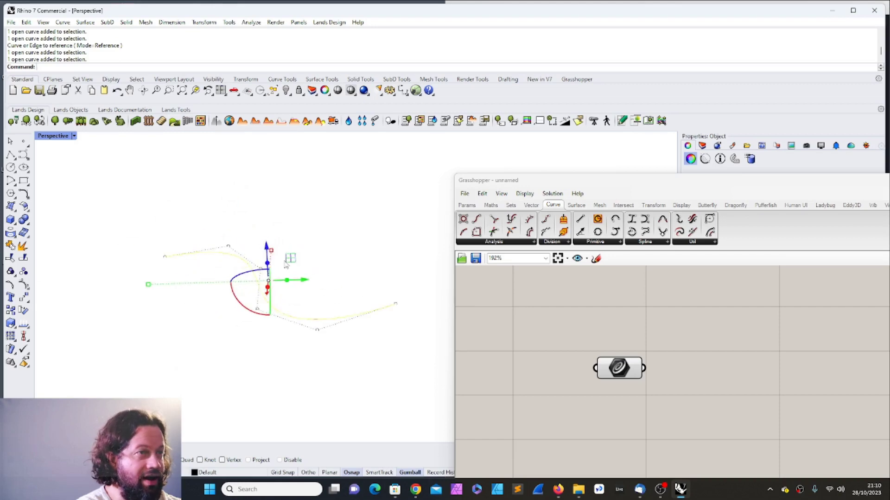
{"action": "left_click", "coordinate": [285, 261]}
{"action": "left_click", "coordinate": [253, 274]}
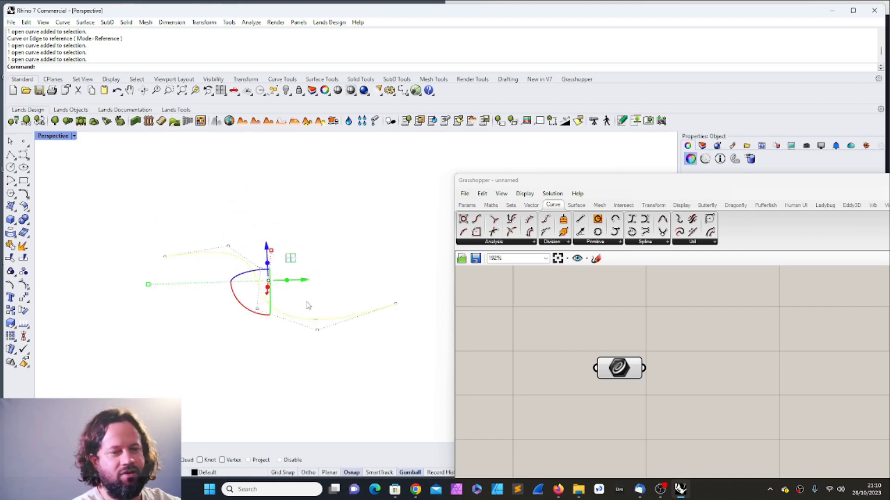
{"action": "left_click", "coordinate": [347, 262]}
{"action": "left_click", "coordinate": [237, 260]}
{"action": "type", "text": "Divide"}
{"action": "key", "text": "Return"}
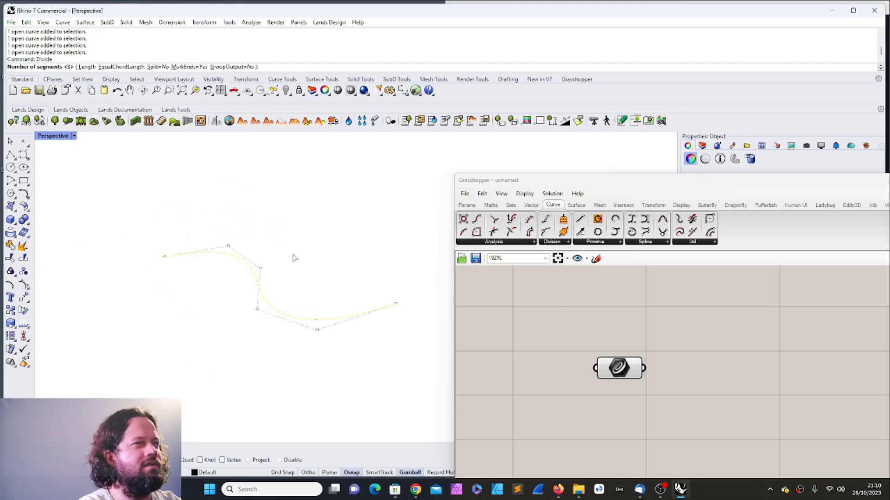
{"action": "key", "text": "Escape"}
{"action": "key", "text": "Escape"}
{"action": "scroll", "coordinate": [380, 343], "scroll_direction": "down", "scroll_amount": 8}
Step: Move the Curve parameter to free canvas space beside its output and select the referenced curve in the viewport
{"action": "left_click_drag", "start_coordinate": [624, 369], "coordinate": [574, 335]}
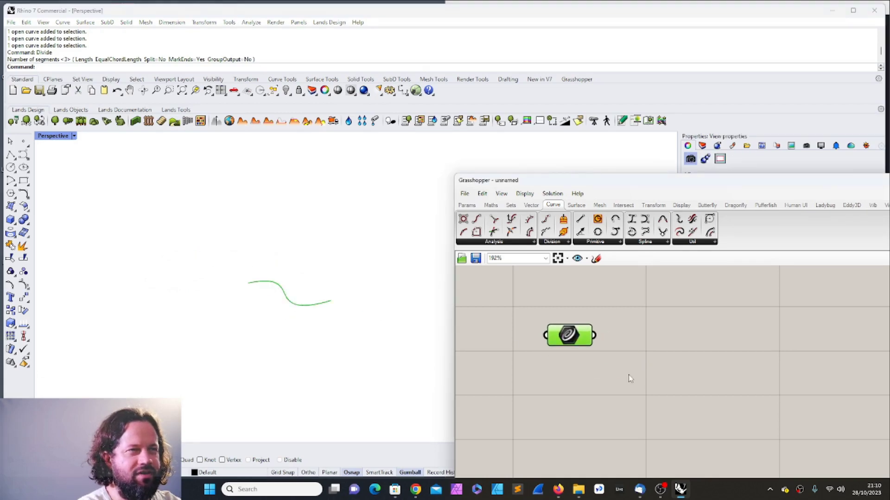
{"action": "left_click", "coordinate": [284, 287]}
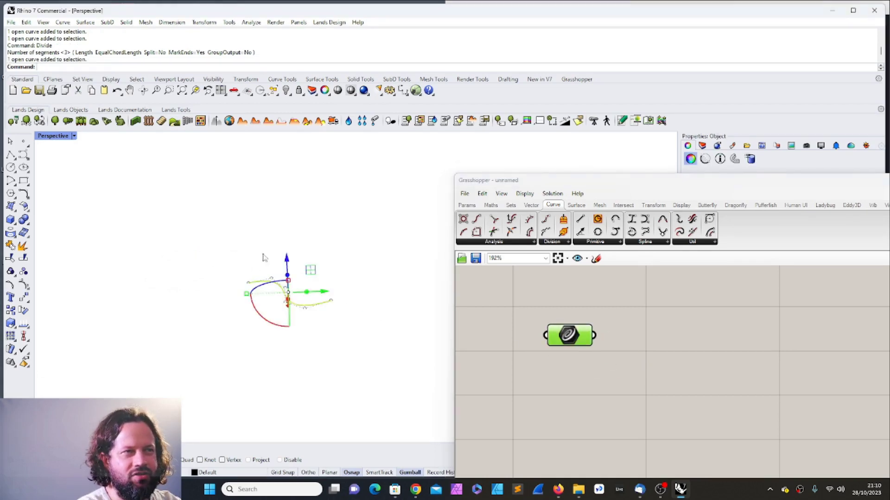
{"action": "scroll", "coordinate": [360, 302], "scroll_direction": "up", "scroll_amount": 3}
{"action": "left_click", "coordinate": [128, 236]}
{"action": "left_click", "coordinate": [293, 314]}
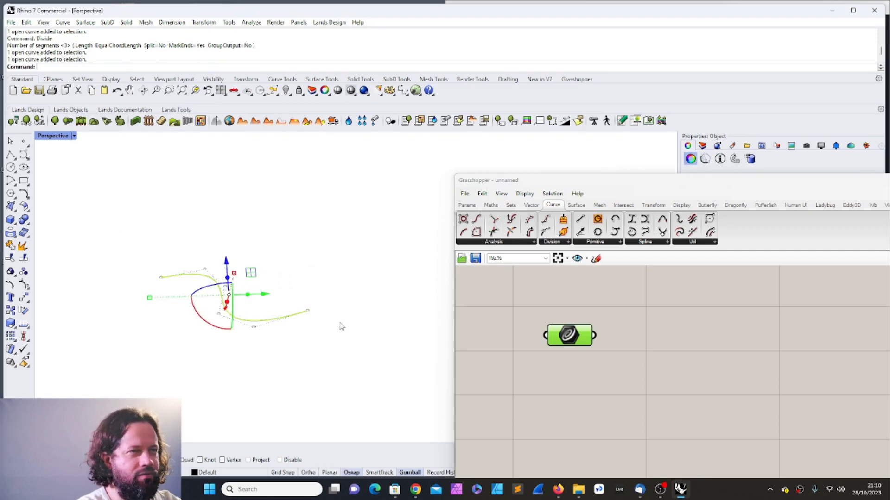
{"action": "left_click", "coordinate": [568, 354]}
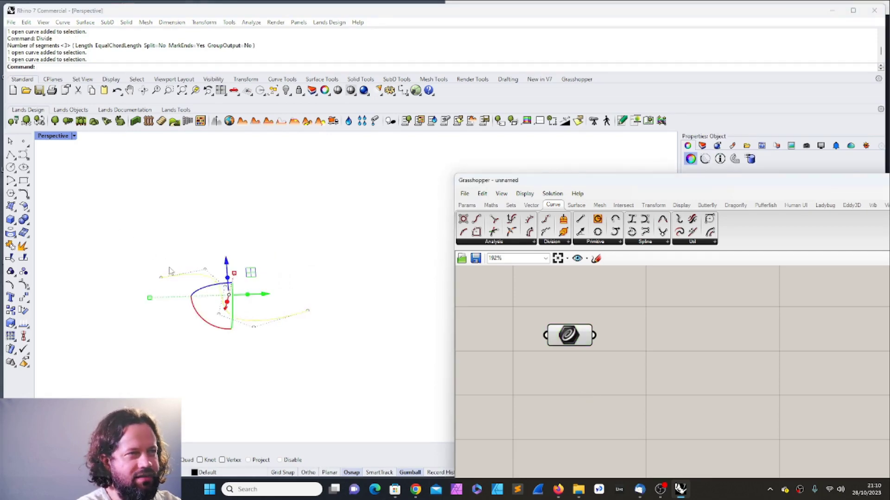
{"action": "left_click_drag", "start_coordinate": [575, 342], "coordinate": [545, 353]}
{"action": "left_click", "coordinate": [558, 360]}
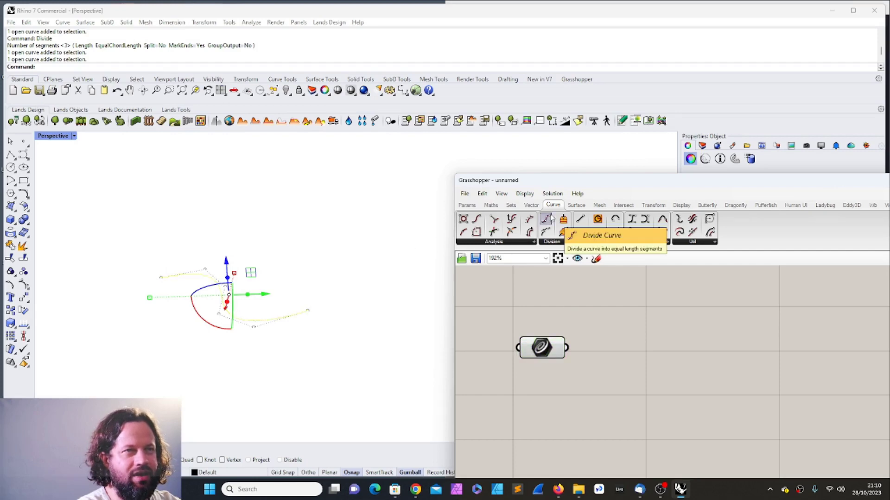
Step: Add a Divide Curve component to the right of the Curve parameter
{"action": "left_click_drag", "start_coordinate": [545, 220], "coordinate": [692, 357]}
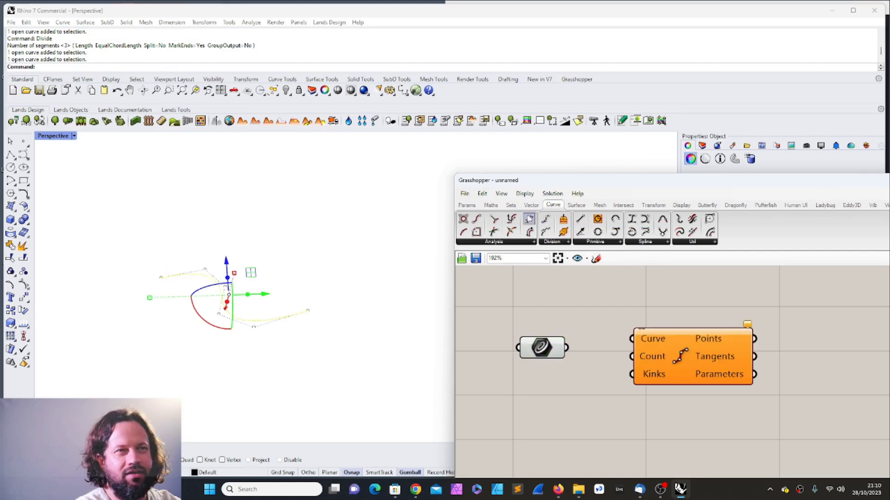
{"action": "left_click", "coordinate": [559, 242]}
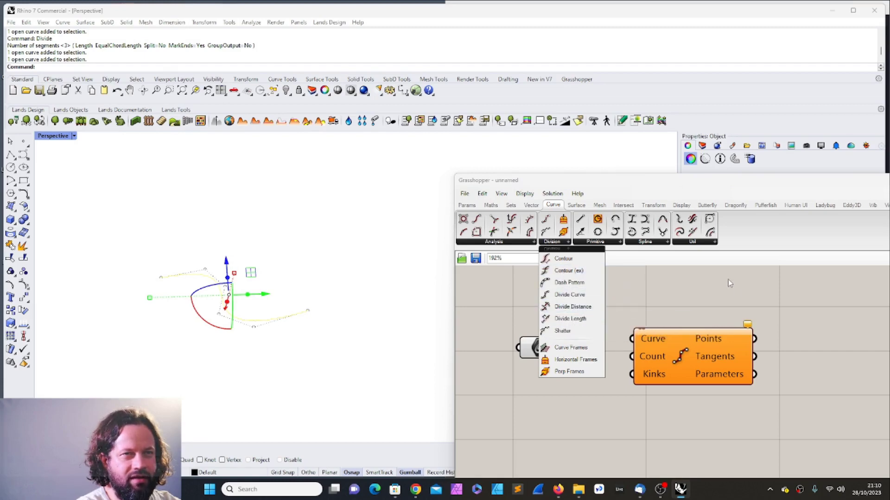
{"action": "mouse_move", "coordinate": [679, 344]}
{"action": "left_mouse_down"}
{"action": "mouse_move", "coordinate": [717, 321]}
{"action": "mouse_move", "coordinate": [687, 347]}
{"action": "left_mouse_up"}
{"action": "scroll", "coordinate": [649, 348], "scroll_direction": "up", "scroll_amount": 2}
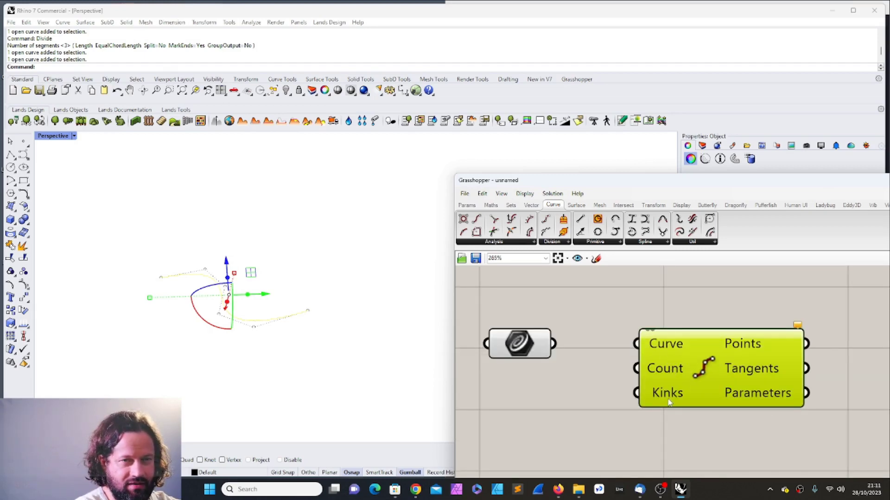
{"action": "left_click", "coordinate": [669, 415]}
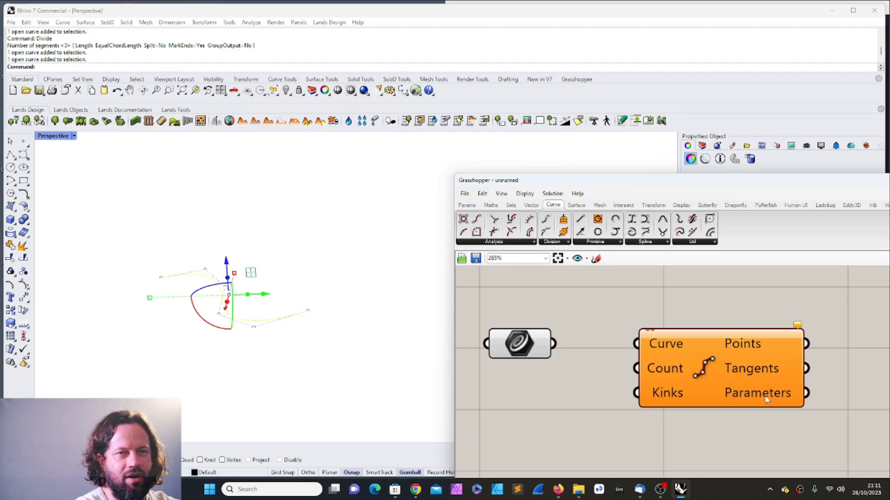
Step: Space the Divide Curve component away from the Curve parameter and wire the parameter into its Curve input
{"action": "left_click_drag", "start_coordinate": [693, 373], "coordinate": [731, 375]}
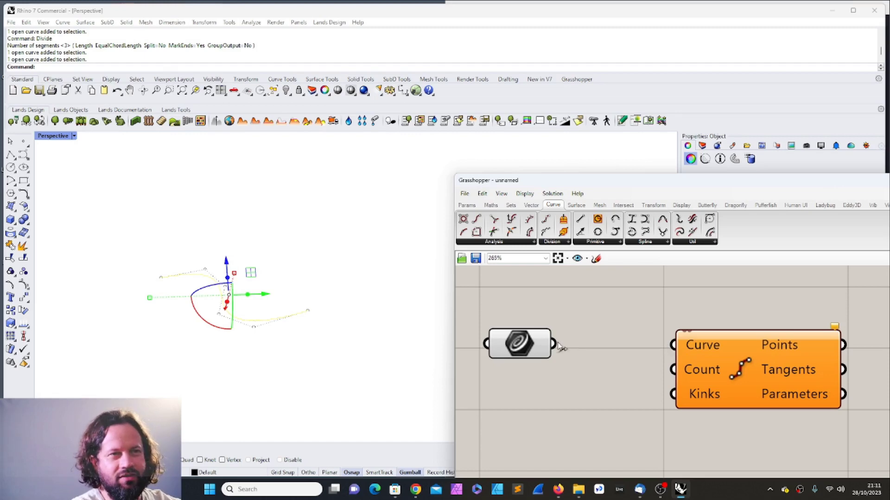
{"action": "left_click", "coordinate": [531, 343]}
{"action": "left_click_drag", "start_coordinate": [554, 343], "coordinate": [673, 346]}
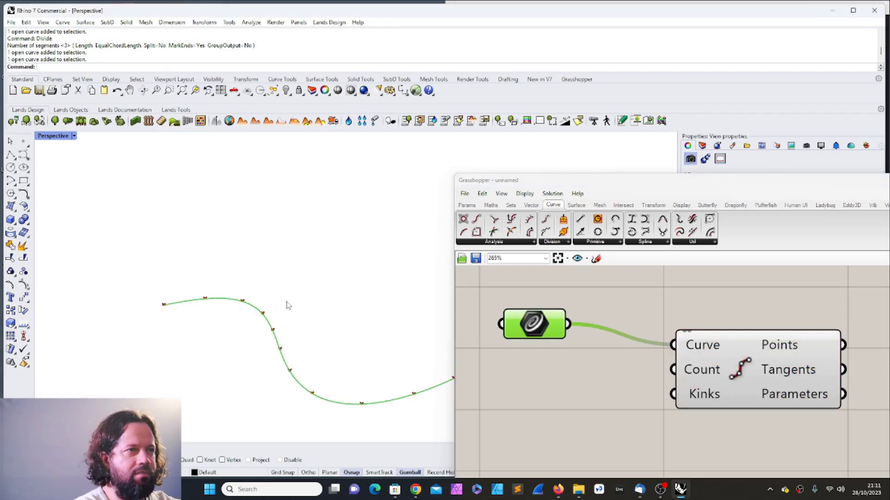
Step: Draw a second, longer S-shaped control-point curve beside the divided curve in the Perspective viewport
{"action": "scroll", "coordinate": [287, 305], "scroll_direction": "down", "scroll_amount": 5}
{"action": "scroll", "coordinate": [308, 312], "scroll_direction": "up", "scroll_amount": 2}
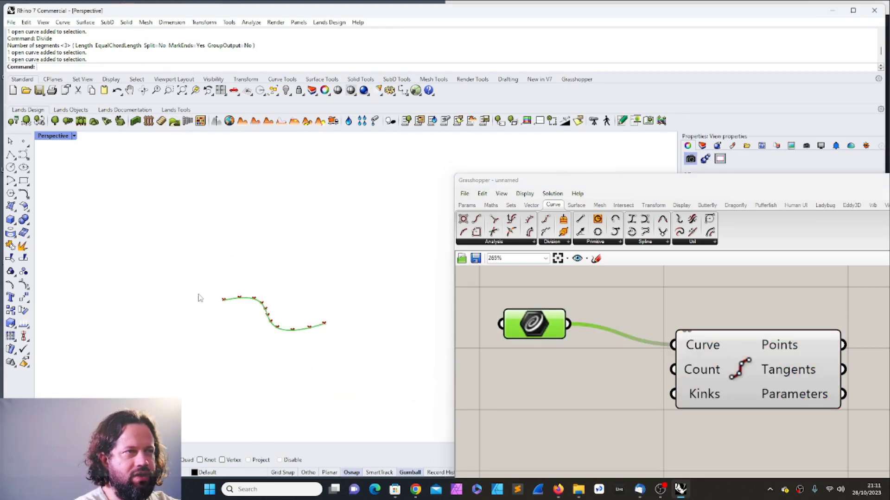
{"action": "left_click", "coordinate": [25, 157]}
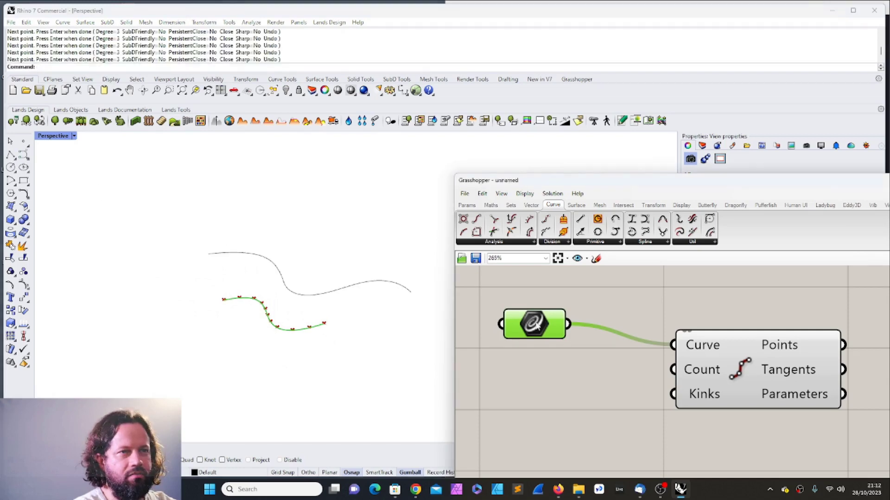
Step: Reference both curves in the Grasshopper Curve parameter as multiple curves
{"action": "right_click", "coordinate": [531, 321]}
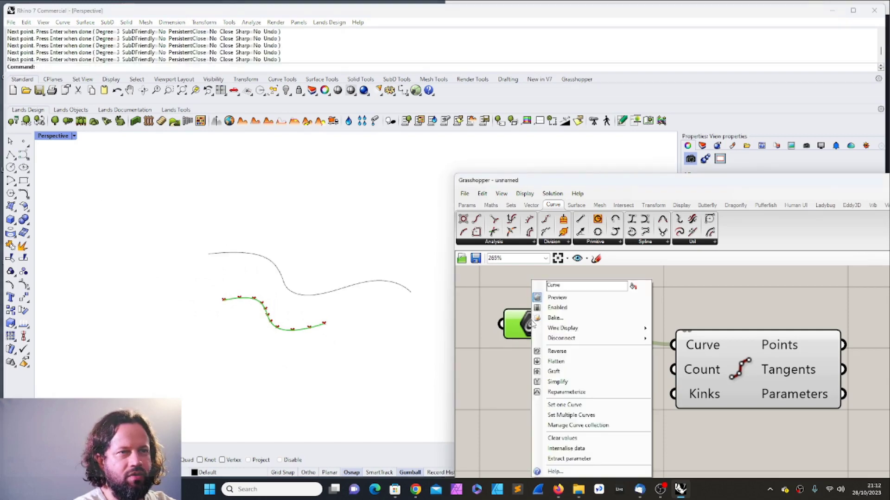
{"action": "left_click", "coordinate": [573, 415]}
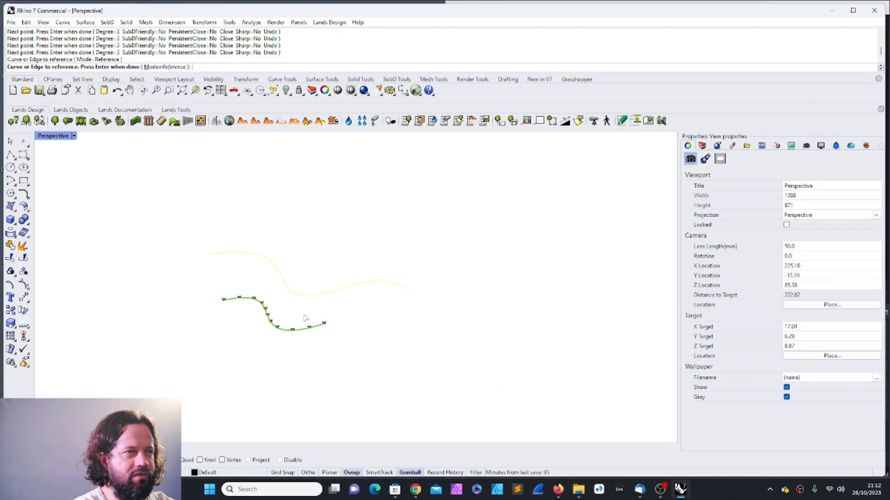
{"action": "key", "text": "Return"}
{"action": "scroll", "coordinate": [292, 283], "scroll_direction": "up", "scroll_amount": 3}
{"action": "scroll", "coordinate": [301, 301], "scroll_direction": "down", "scroll_amount": 5}
{"action": "scroll", "coordinate": [252, 360], "scroll_direction": "up", "scroll_amount": 3}
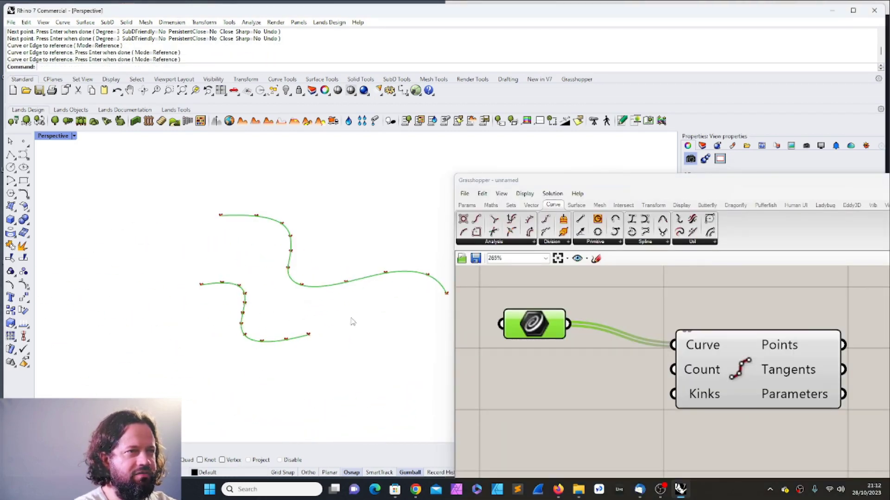
Step: Select each divided curve in turn and examine the division points from another angle in the Perspective viewport
{"action": "scroll", "coordinate": [630, 334], "scroll_direction": "down", "scroll_amount": 1}
{"action": "left_click", "coordinate": [324, 289]}
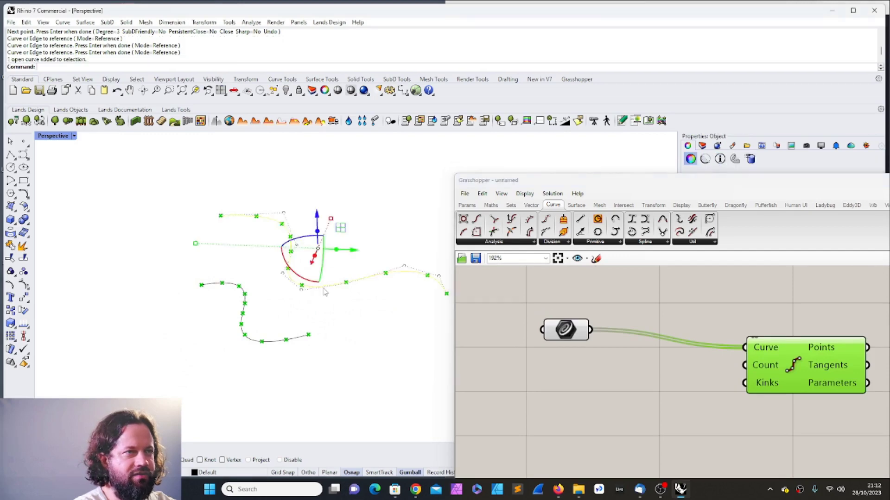
{"action": "left_click", "coordinate": [262, 342]}
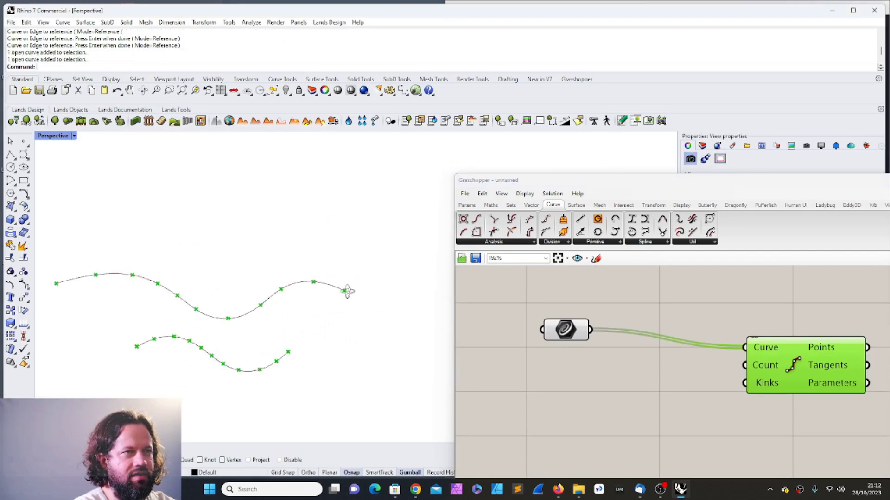
{"action": "right_click_drag", "start_coordinate": [347, 291], "coordinate": [305, 294]}
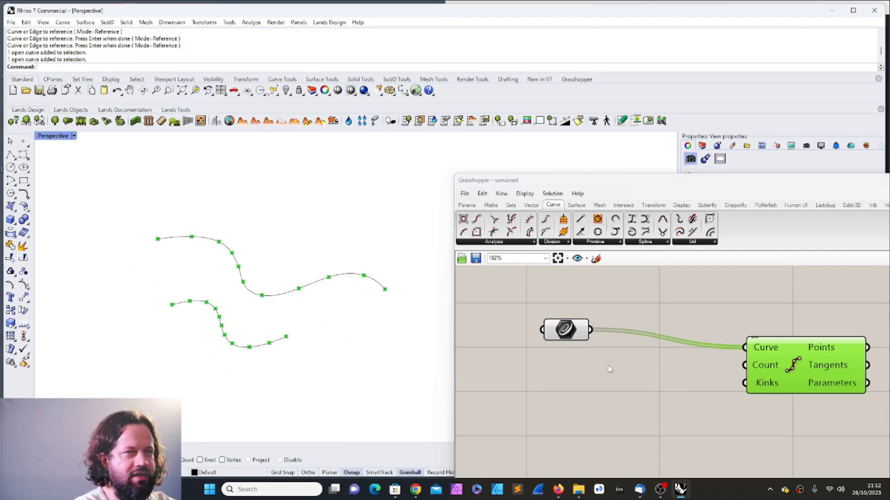
Step: Move the Curve parameter closer to the Divide Curve component, level with its Curve input
{"action": "left_click", "coordinate": [609, 370]}
{"action": "scroll", "coordinate": [648, 374], "scroll_direction": "down", "scroll_amount": 2}
{"action": "left_click", "coordinate": [678, 363]}
{"action": "left_click_drag", "start_coordinate": [560, 343], "coordinate": [601, 347]}
{"action": "scroll", "coordinate": [701, 360], "scroll_direction": "up", "scroll_amount": 3}
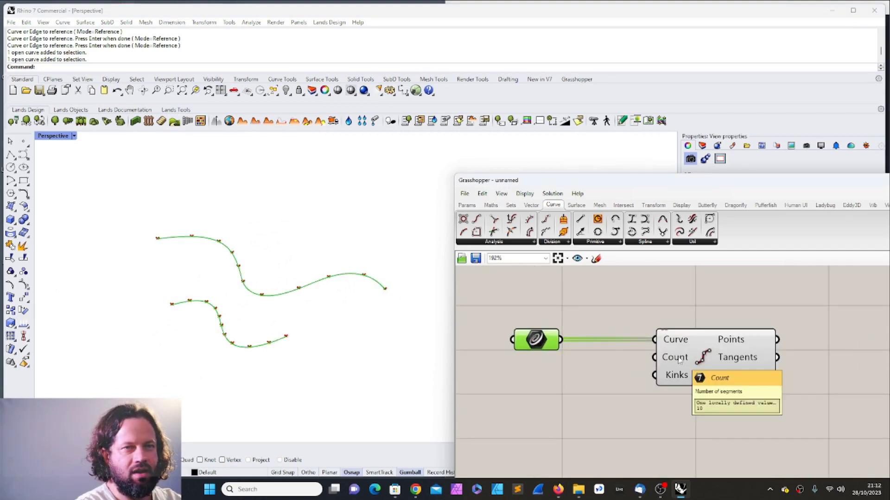
Step: Examine the Count input and the available options of the Curve input on the Divide Curve component
{"action": "left_click", "coordinate": [675, 361]}
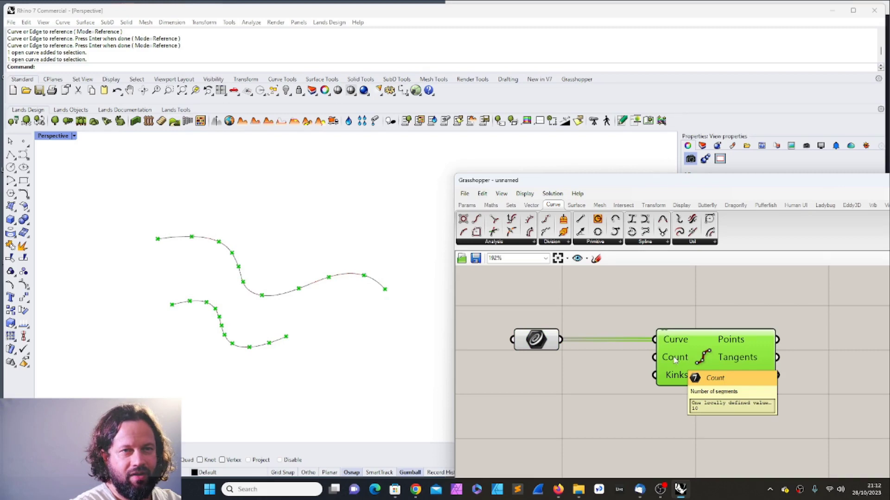
{"action": "right_click", "coordinate": [674, 343]}
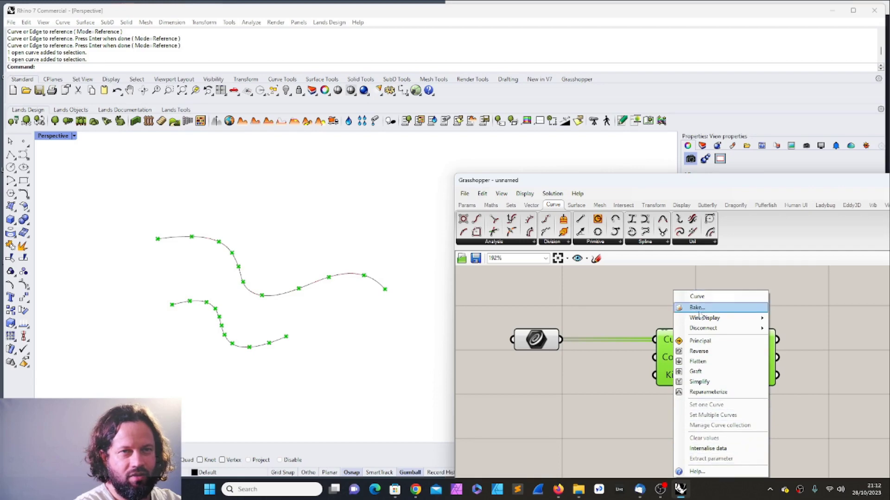
{"action": "mouse_move", "coordinate": [703, 330]}
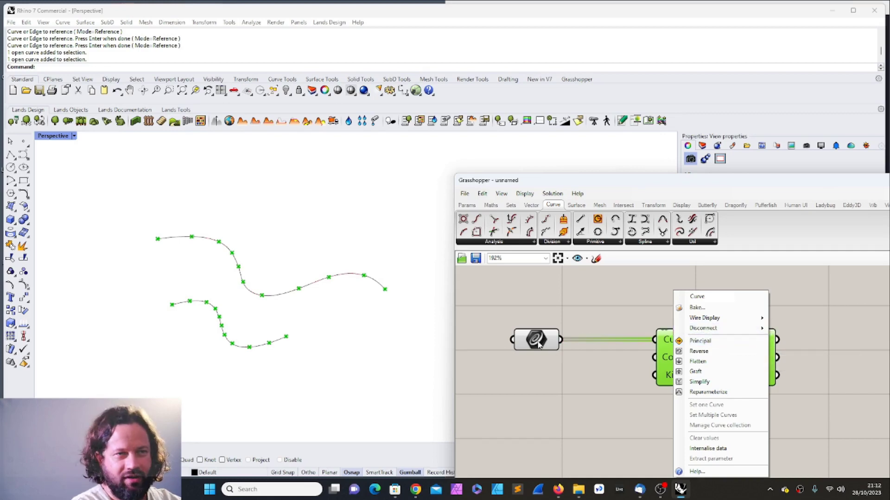
{"action": "left_click", "coordinate": [616, 358]}
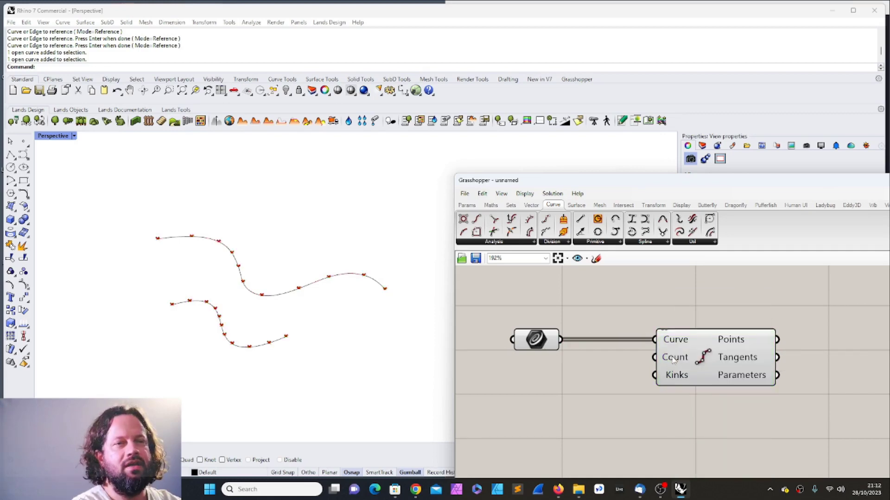
Step: Set the Divide Curve component's Count input to the integer 100 and inspect the divisions on both curves
{"action": "right_click", "coordinate": [673, 360]}
{"action": "mouse_move", "coordinate": [677, 361]}
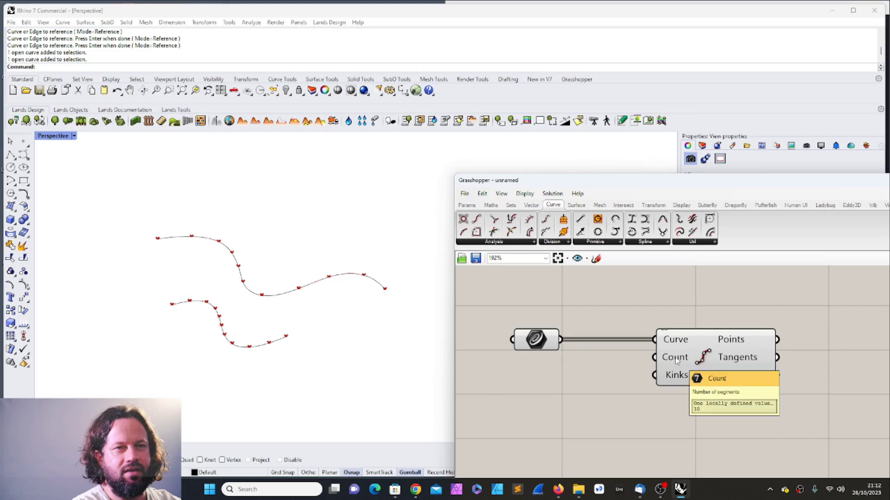
{"action": "right_click", "coordinate": [677, 361]}
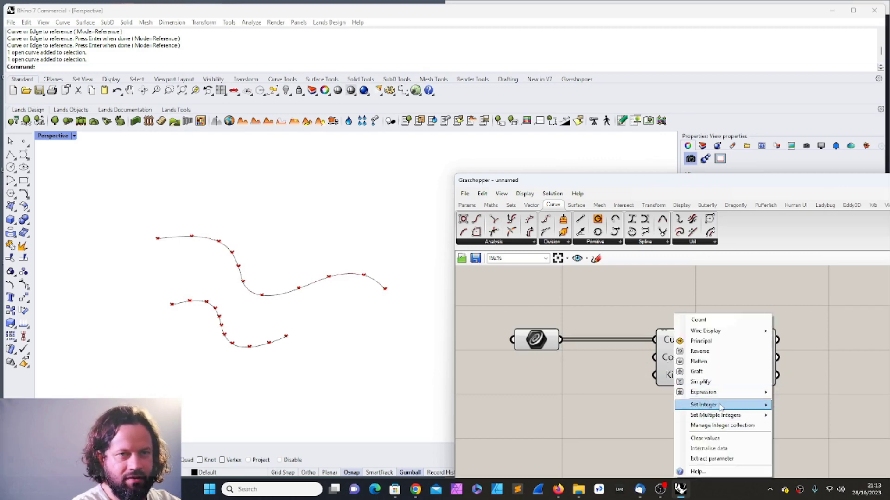
{"action": "mouse_move", "coordinate": [710, 406]}
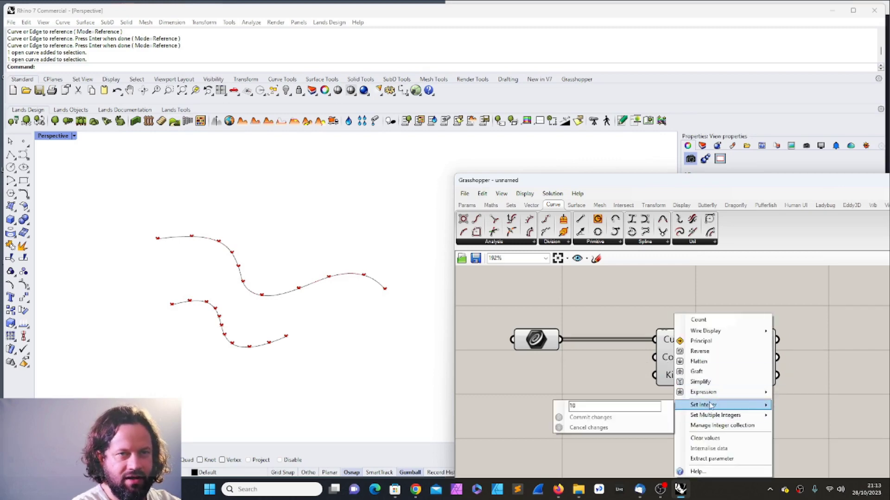
{"action": "left_click", "coordinate": [579, 406]}
{"action": "type", "text": "0"}
{"action": "key", "text": "Return"}
{"action": "scroll", "coordinate": [258, 313], "scroll_direction": "up", "scroll_amount": 6}
{"action": "scroll", "coordinate": [260, 273], "scroll_direction": "up", "scroll_amount": 3}
{"action": "scroll", "coordinate": [211, 269], "scroll_direction": "down", "scroll_amount": 3}
{"action": "scroll", "coordinate": [273, 317], "scroll_direction": "down", "scroll_amount": 3}
Step: Delete the integer value of the Divide Curve component's Count input and commit the change
{"action": "right_click", "coordinate": [672, 357]}
{"action": "mouse_move", "coordinate": [703, 406]}
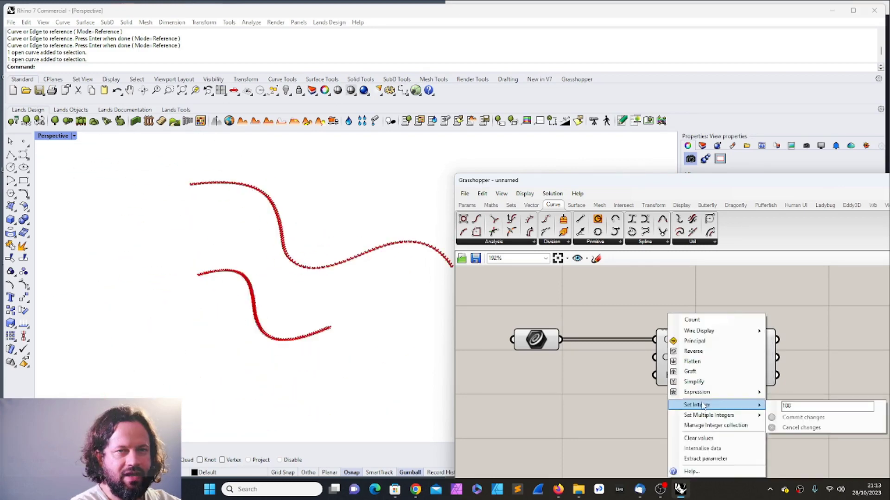
{"action": "left_click", "coordinate": [801, 405]}
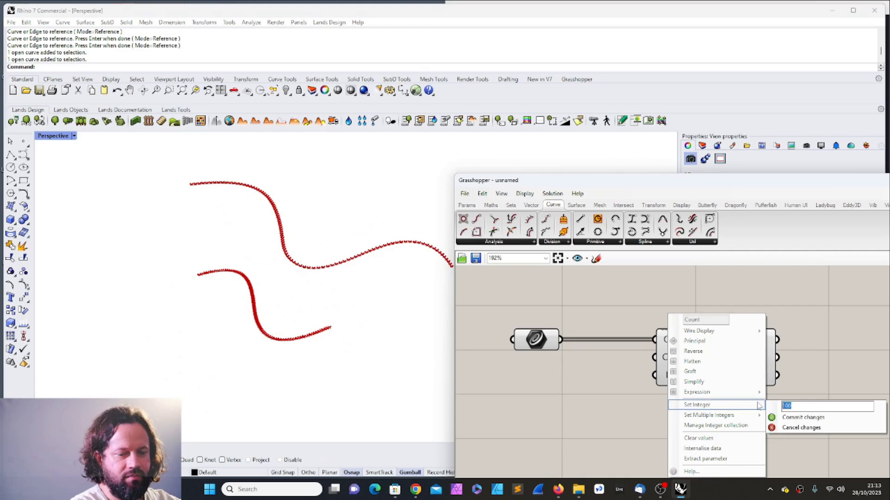
{"action": "left_click", "coordinate": [787, 417]}
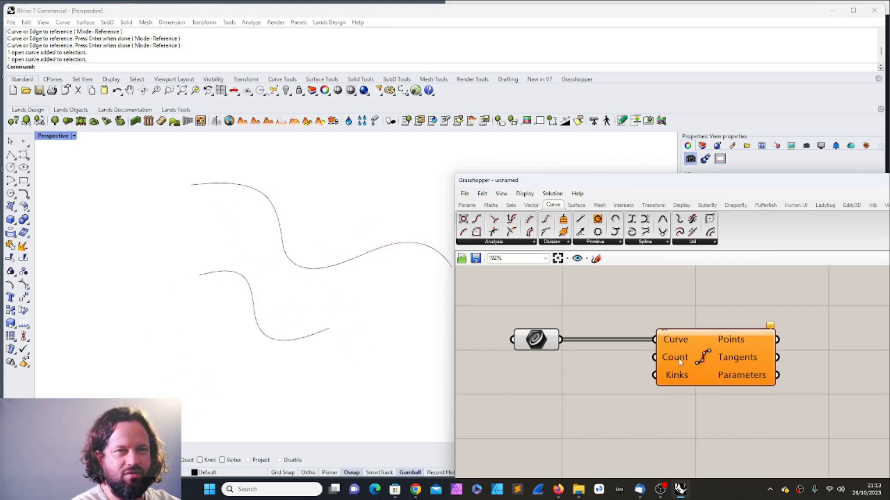
Step: Read the warning on the Divide Curve component and adjust the spacing between it and the Curve parameter
{"action": "left_click", "coordinate": [710, 365]}
{"action": "left_click_drag", "start_coordinate": [713, 360], "coordinate": [698, 363]}
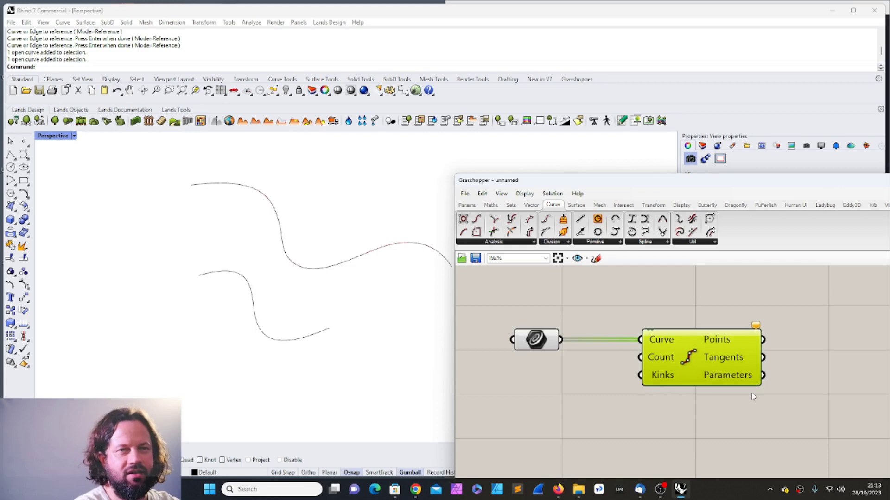
{"action": "mouse_move", "coordinate": [757, 327]}
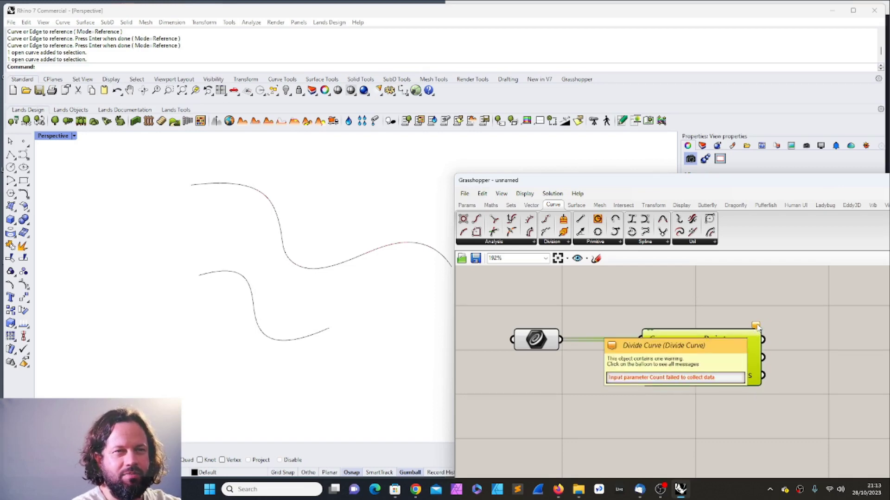
{"action": "left_click_drag", "start_coordinate": [700, 346], "coordinate": [729, 346]}
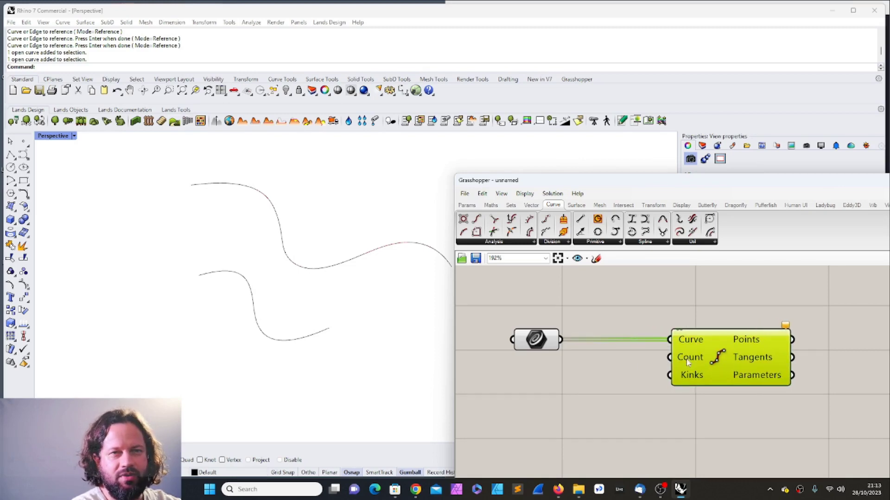
{"action": "mouse_move", "coordinate": [536, 340]}
{"action": "left_mouse_down"}
{"action": "mouse_move", "coordinate": [553, 340]}
{"action": "mouse_move", "coordinate": [545, 340]}
{"action": "left_mouse_up"}
Step: Add a Number Slider below the Curve parameter and move the Divide Curve component farther away to make room
{"action": "left_click", "coordinate": [469, 206]}
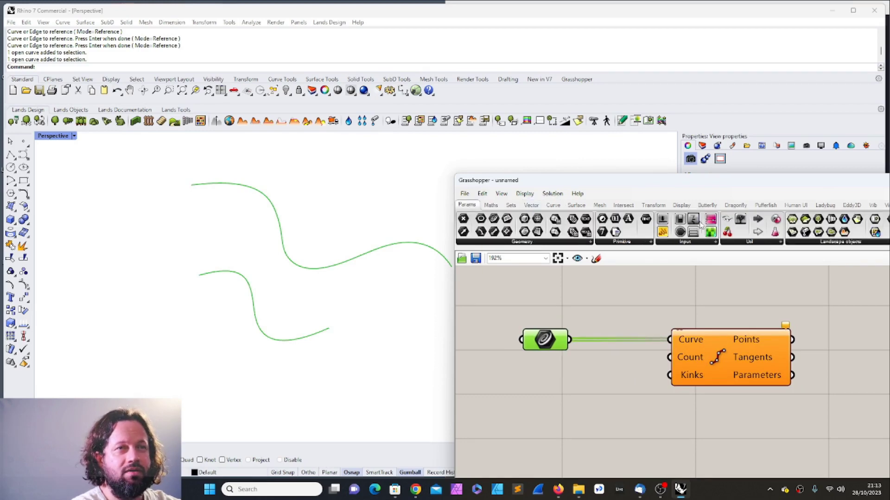
{"action": "left_click", "coordinate": [688, 243]}
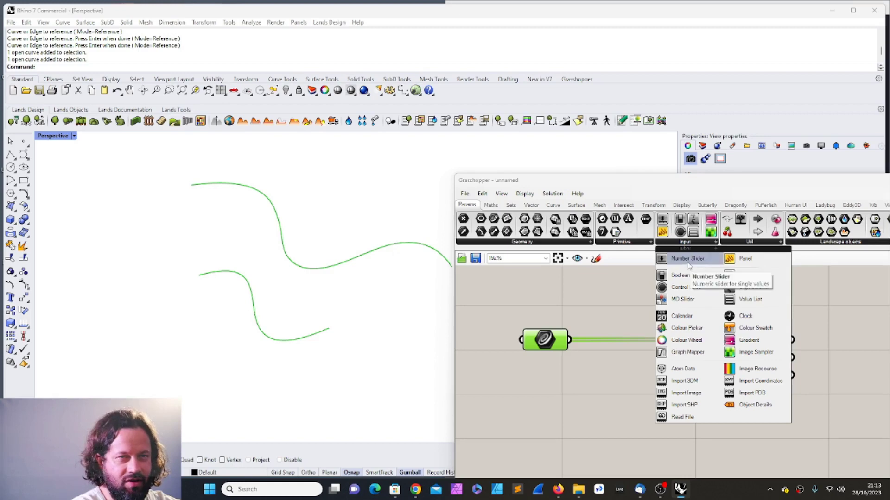
{"action": "left_click", "coordinate": [686, 263]}
{"action": "left_click", "coordinate": [578, 392]}
{"action": "left_click_drag", "start_coordinate": [511, 402], "coordinate": [496, 392]}
{"action": "left_click_drag", "start_coordinate": [741, 355], "coordinate": [793, 349]}
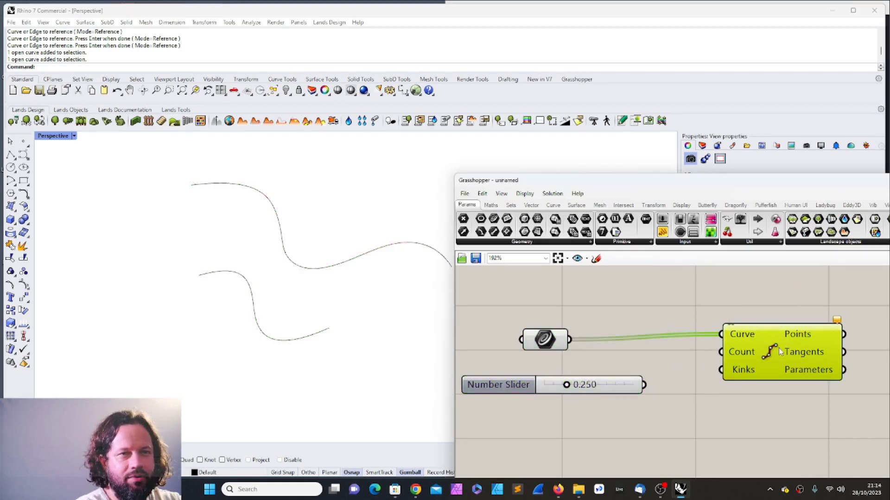
{"action": "scroll", "coordinate": [653, 365], "scroll_direction": "down", "scroll_amount": 3}
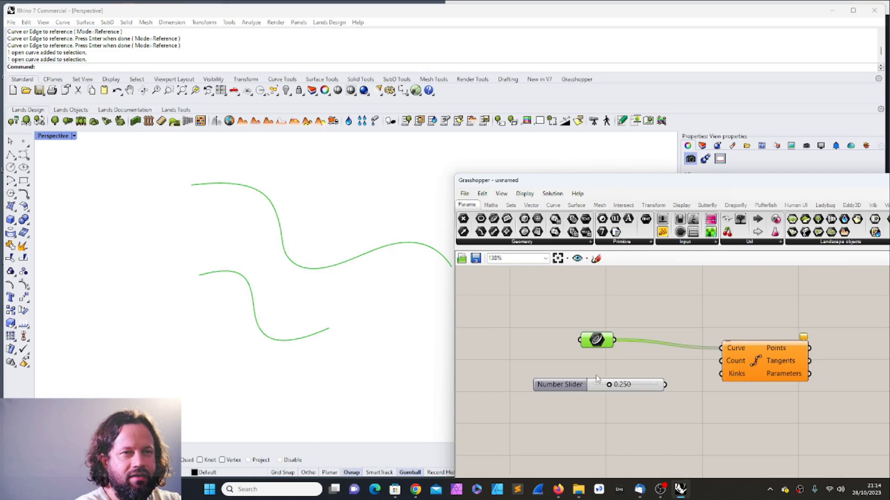
{"action": "scroll", "coordinate": [598, 379], "scroll_direction": "up", "scroll_amount": 1}
Step: Examine the Number Slider's settings for rounding, digits, numeric domain and value without changing them
{"action": "left_click", "coordinate": [577, 378]}
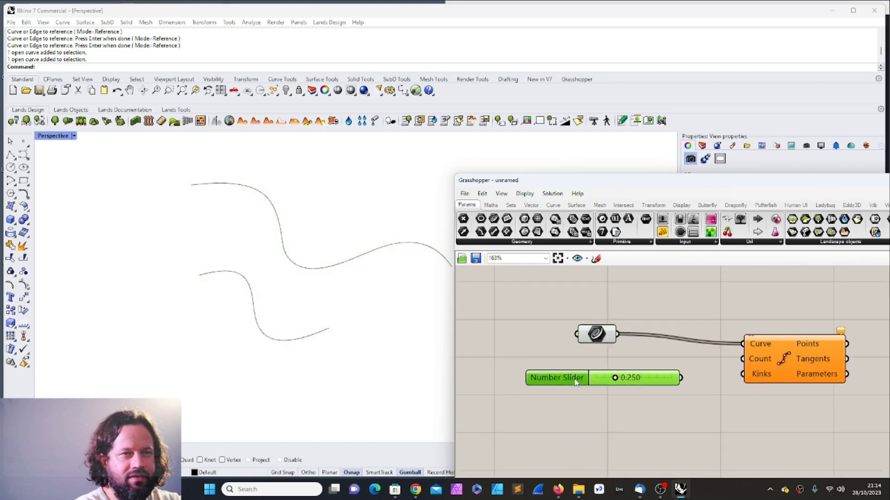
{"action": "double_click", "coordinate": [573, 382]}
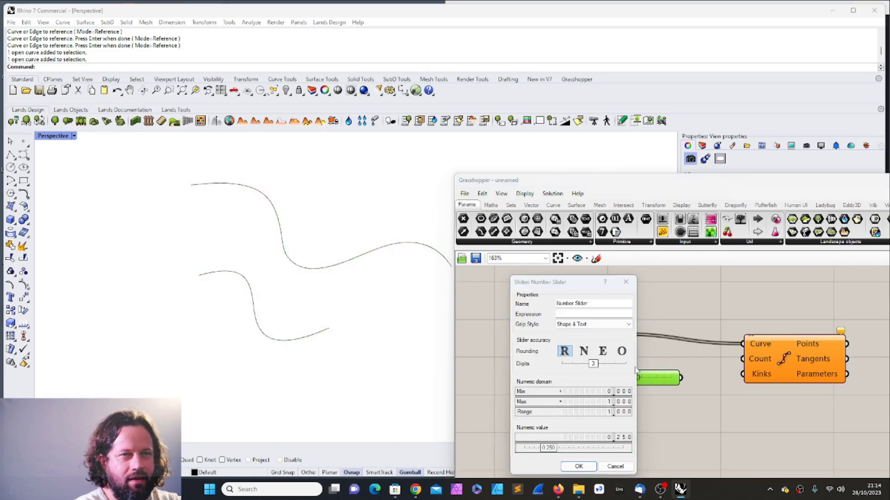
{"action": "left_click", "coordinate": [578, 467]}
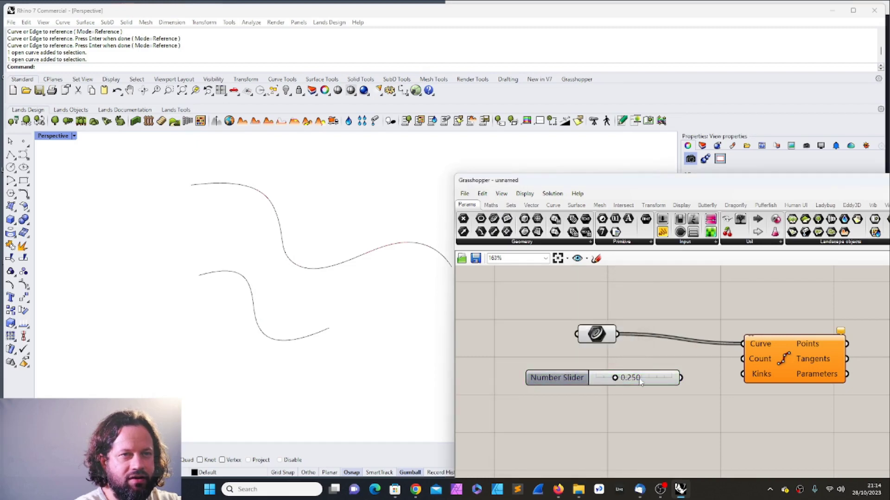
{"action": "left_click", "coordinate": [548, 381]}
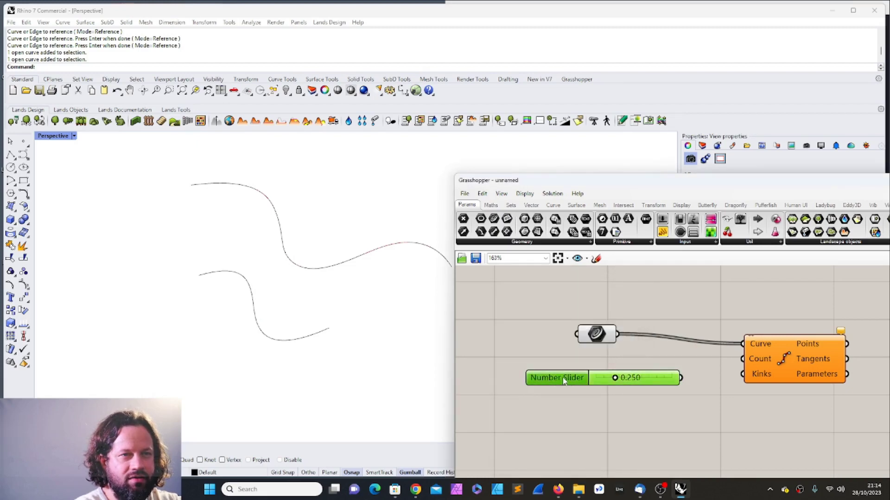
{"action": "double_click", "coordinate": [564, 381]}
{"action": "left_click", "coordinate": [610, 282]}
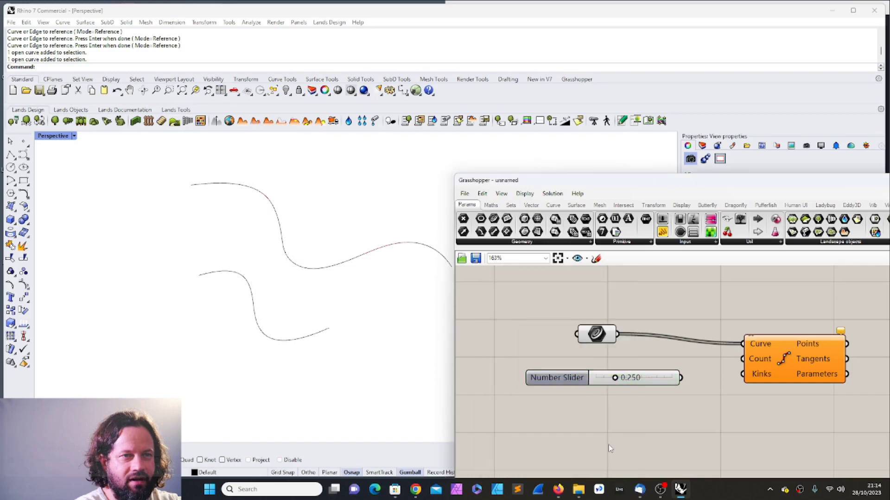
{"action": "double_click", "coordinate": [556, 374]}
{"action": "left_click", "coordinate": [608, 281]}
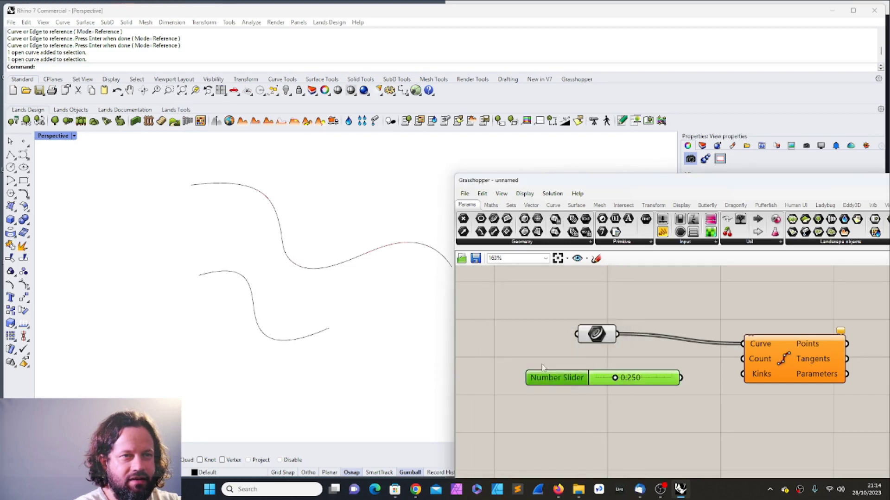
{"action": "double_click", "coordinate": [558, 379]}
{"action": "mouse_move", "coordinate": [562, 289]}
{"action": "left_mouse_down"}
{"action": "mouse_move", "coordinate": [581, 275]}
{"action": "mouse_move", "coordinate": [546, 284]}
{"action": "left_mouse_up"}
{"action": "key", "text": "Escape"}
Step: Set the Number Slider's value to 1 directly on the slider
{"action": "double_click", "coordinate": [638, 379]}
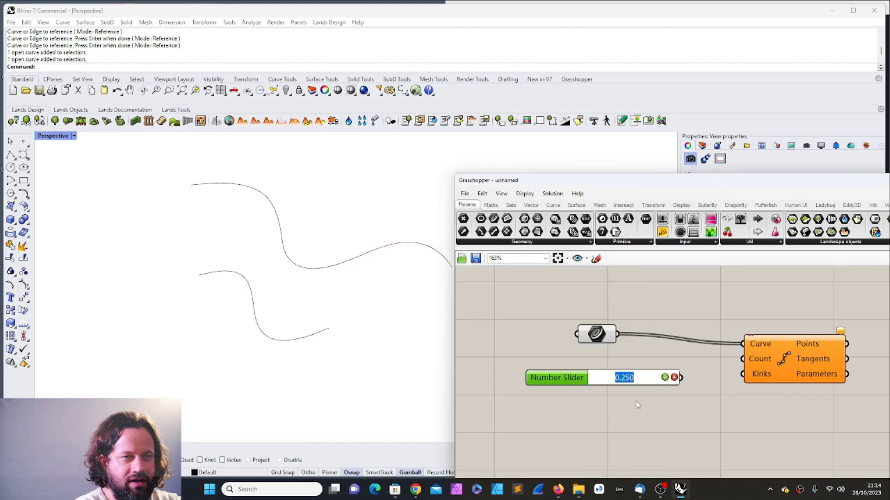
{"action": "left_click", "coordinate": [635, 396]}
{"action": "double_click", "coordinate": [639, 377]}
{"action": "left_click", "coordinate": [640, 378]}
{"action": "double_click", "coordinate": [640, 377]}
{"action": "type", "text": "1"}
{"action": "key", "text": "Return"}
Step: Adjust the Number Slider's value to 0.497 and check its settings, cancelling them without changes
{"action": "left_click", "coordinate": [669, 416]}
{"action": "left_click", "coordinate": [627, 382]}
{"action": "mouse_move", "coordinate": [668, 382]}
{"action": "left_mouse_down"}
{"action": "mouse_move", "coordinate": [627, 388]}
{"action": "mouse_move", "coordinate": [666, 387]}
{"action": "mouse_move", "coordinate": [661, 394]}
{"action": "mouse_move", "coordinate": [624, 394]}
{"action": "mouse_move", "coordinate": [668, 378]}
{"action": "mouse_move", "coordinate": [627, 379]}
{"action": "mouse_move", "coordinate": [676, 380]}
{"action": "left_mouse_up"}
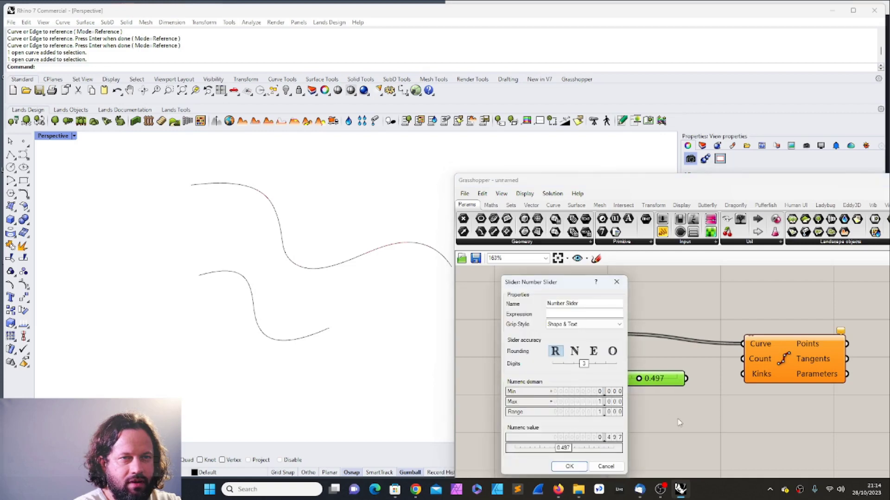
{"action": "left_click", "coordinate": [599, 465]}
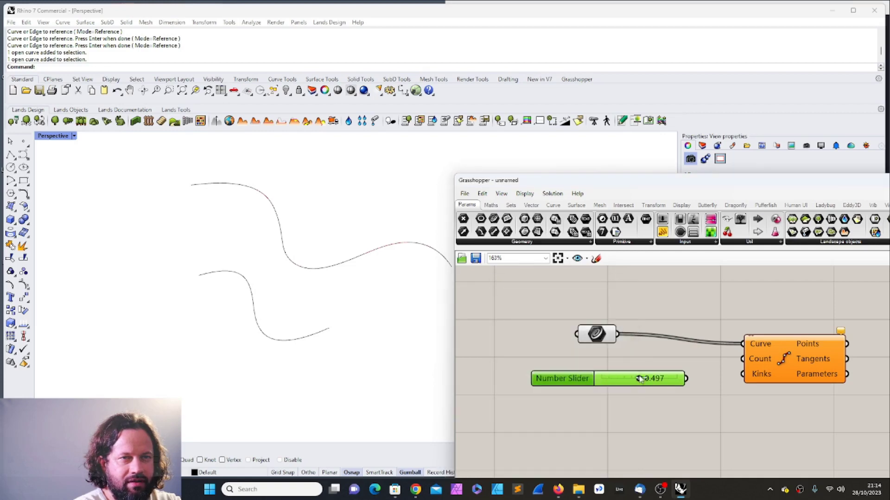
Step: Connect the Number Slider to Divide Curve's Count input and set the slider's value to 1.000
{"action": "left_click_drag", "start_coordinate": [639, 379], "coordinate": [581, 394]}
{"action": "mouse_move", "coordinate": [659, 395]}
{"action": "left_mouse_down"}
{"action": "mouse_move", "coordinate": [719, 405]}
{"action": "mouse_move", "coordinate": [632, 403]}
{"action": "mouse_move", "coordinate": [667, 408]}
{"action": "left_mouse_up"}
{"action": "left_click_drag", "start_coordinate": [685, 379], "coordinate": [743, 359]}
{"action": "mouse_move", "coordinate": [532, 183]}
{"action": "left_mouse_down"}
{"action": "mouse_move", "coordinate": [565, 177]}
{"action": "mouse_move", "coordinate": [566, 168]}
{"action": "left_mouse_up"}
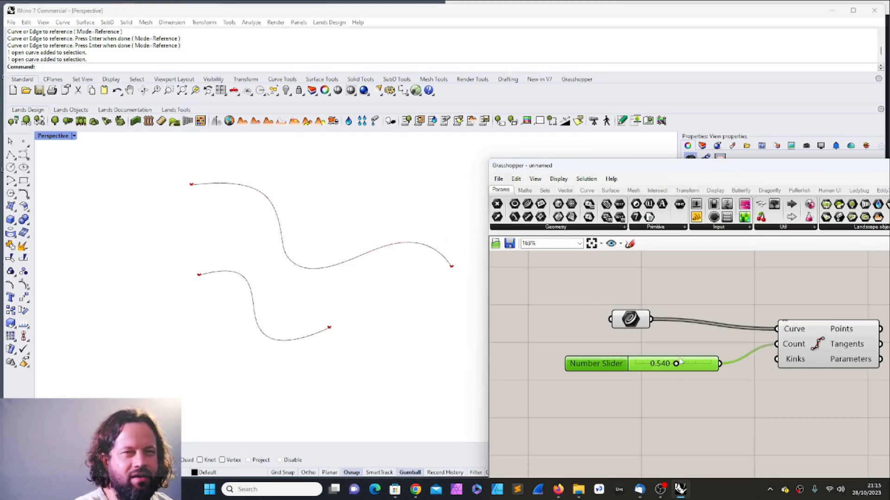
{"action": "left_click_drag", "start_coordinate": [677, 363], "coordinate": [756, 376]}
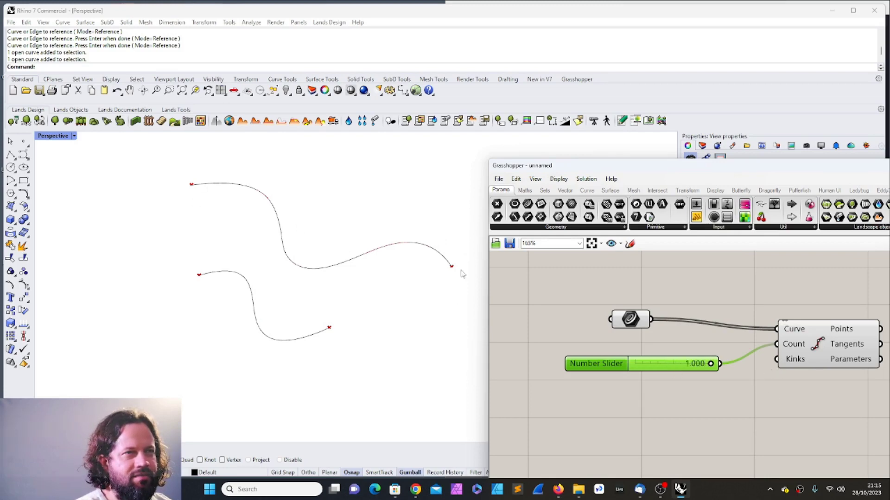
Step: Add an empty Panel to the canvas beyond the output side of the Divide Curve component
{"action": "right_click_drag", "start_coordinate": [880, 348], "coordinate": [800, 310]}
{"action": "scroll", "coordinate": [708, 342], "scroll_direction": "down", "scroll_amount": 1}
{"action": "left_click_drag", "start_coordinate": [696, 216], "coordinate": [767, 278]}
{"action": "scroll", "coordinate": [690, 294], "scroll_direction": "down", "scroll_amount": 1}
{"action": "right_click_drag", "start_coordinate": [691, 293], "coordinate": [650, 303]}
{"action": "left_click_drag", "start_coordinate": [723, 272], "coordinate": [865, 298]}
{"action": "scroll", "coordinate": [796, 319], "scroll_direction": "up", "scroll_amount": 3}
Step: Connect Divide Curve's Points output to the Panel to list the division point coordinates
{"action": "left_click", "coordinate": [692, 328]}
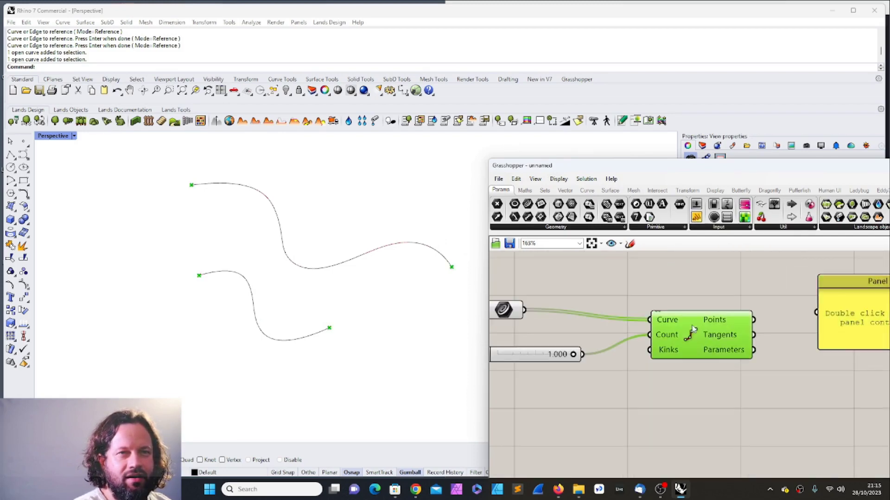
{"action": "scroll", "coordinate": [716, 320], "scroll_direction": "up", "scroll_amount": 2}
{"action": "left_click_drag", "start_coordinate": [681, 309], "coordinate": [748, 302]}
{"action": "scroll", "coordinate": [755, 352], "scroll_direction": "down", "scroll_amount": 2}
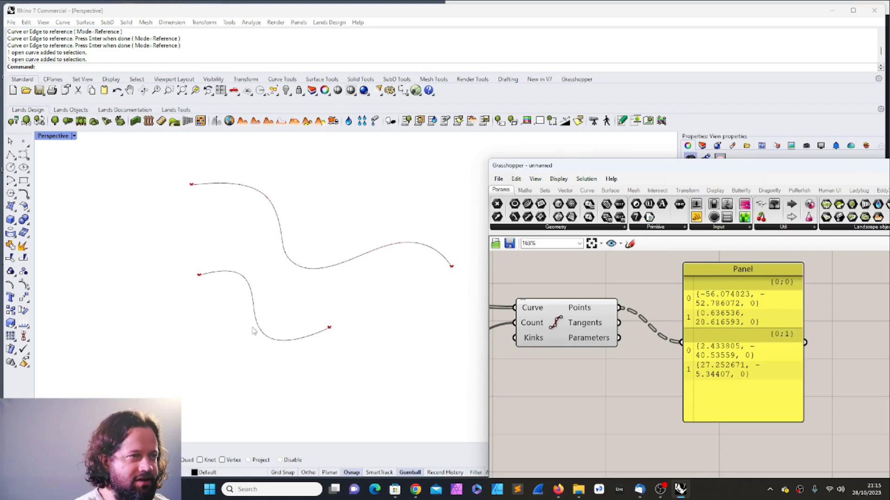
Step: Rename the Number Slider as Segements and set its grip style to Box & Text
{"action": "scroll", "coordinate": [711, 324], "scroll_direction": "up", "scroll_amount": 2}
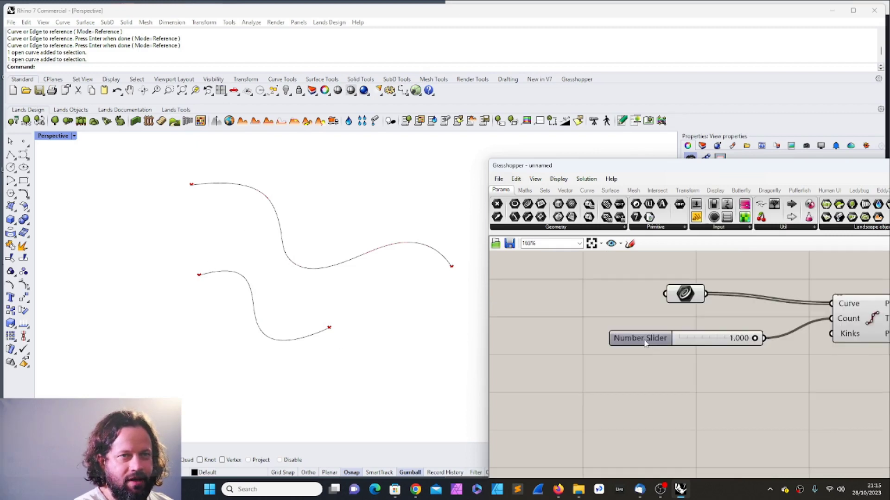
{"action": "right_click_drag", "start_coordinate": [644, 340], "coordinate": [636, 340]}
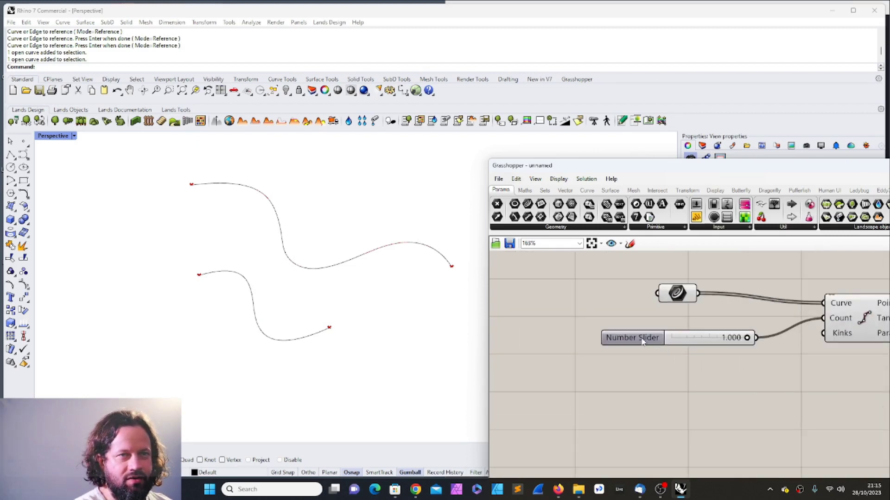
{"action": "double_click", "coordinate": [627, 340]}
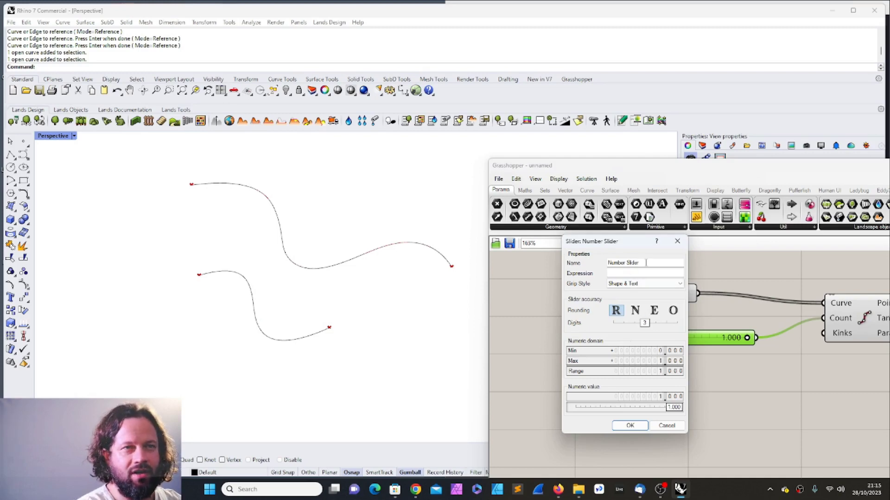
{"action": "left_click_drag", "start_coordinate": [648, 262], "coordinate": [585, 263]}
{"action": "type", "text": "Segemen"}
{"action": "key", "text": "BackSpace"}
{"action": "type", "text": "ents"}
{"action": "left_click", "coordinate": [624, 277]}
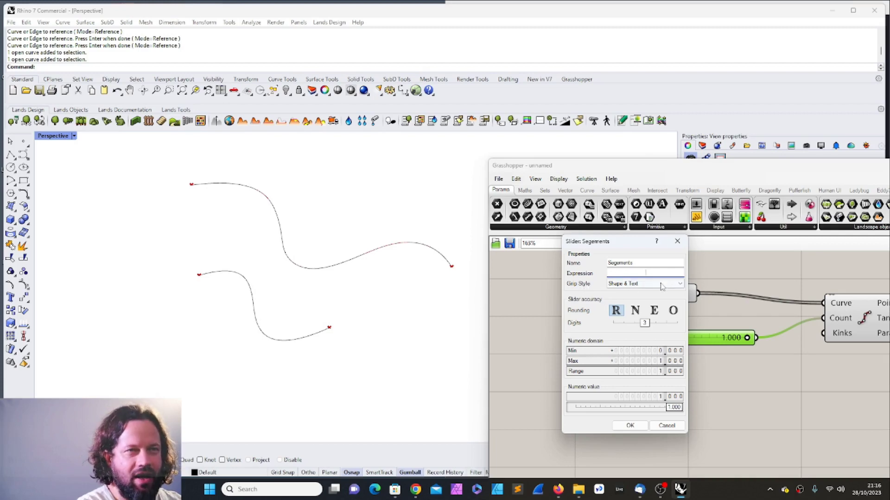
{"action": "left_click", "coordinate": [634, 284]}
{"action": "left_click", "coordinate": [637, 305]}
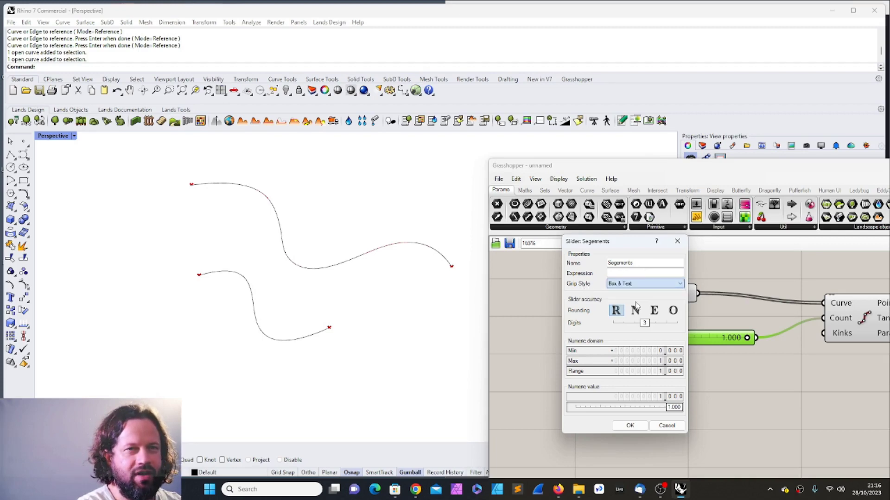
{"action": "left_click", "coordinate": [631, 426]}
{"action": "left_click", "coordinate": [675, 407]}
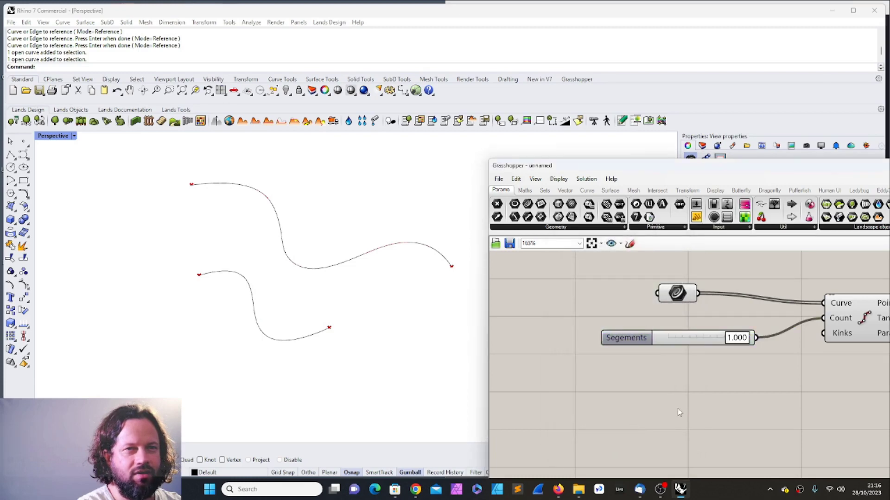
Step: Restore the slider's grip style to Shape & Text
{"action": "mouse_move", "coordinate": [737, 338]}
{"action": "left_mouse_down"}
{"action": "mouse_move", "coordinate": [669, 341]}
{"action": "mouse_move", "coordinate": [737, 339]}
{"action": "left_mouse_up"}
{"action": "double_click", "coordinate": [737, 338]}
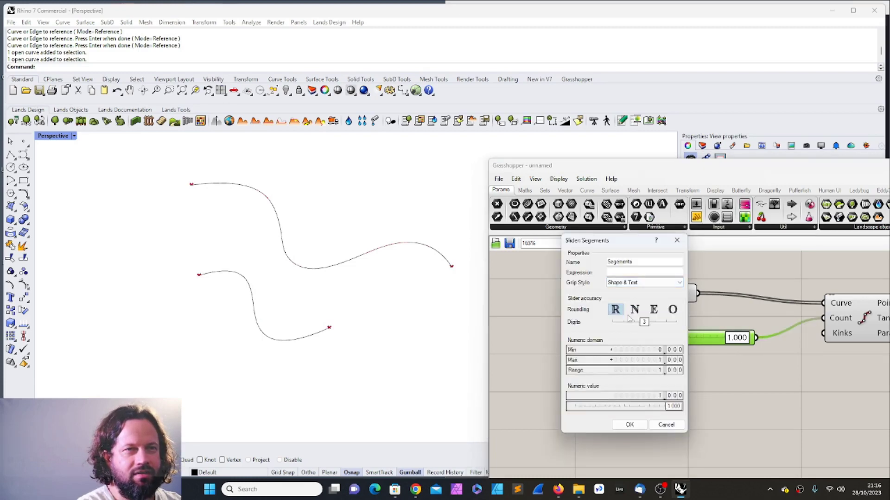
{"action": "left_click", "coordinate": [629, 425]}
{"action": "left_click_drag", "start_coordinate": [741, 339], "coordinate": [706, 347]}
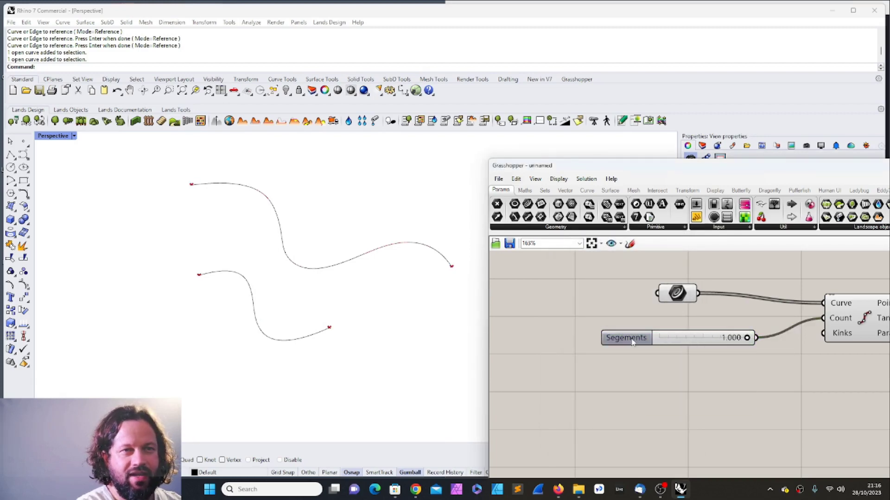
Step: Correct the slider's name to Segments and reposition the slider and the Curve parameter
{"action": "double_click", "coordinate": [630, 342]}
{"action": "key", "text": "BackSpace"}
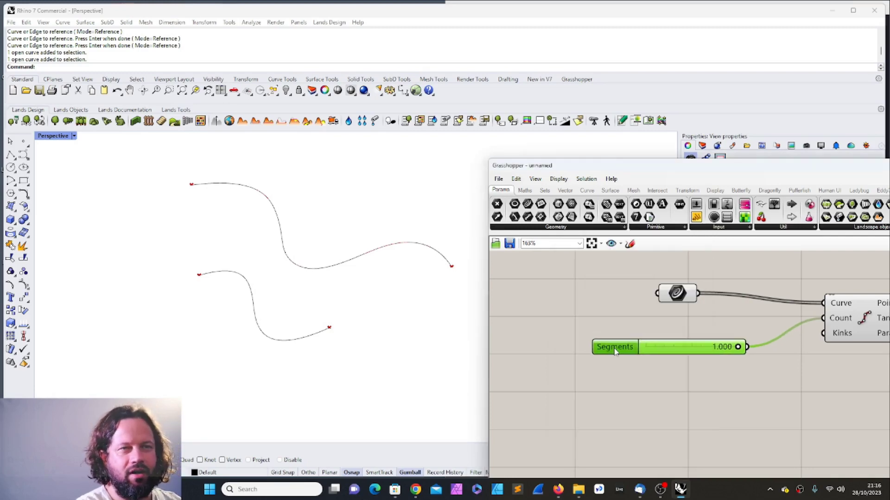
{"action": "left_click_drag", "start_coordinate": [616, 351], "coordinate": [623, 340]}
{"action": "left_click", "coordinate": [647, 370]}
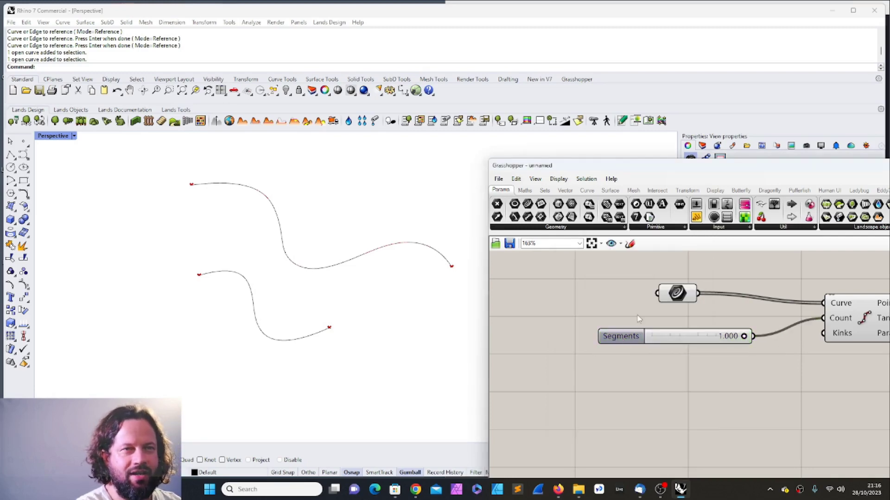
{"action": "right_click", "coordinate": [681, 291]}
{"action": "left_click_drag", "start_coordinate": [677, 293], "coordinate": [653, 292]}
Step: Set the Segments slider's precision to 1 digit and its maximum to 100
{"action": "double_click", "coordinate": [605, 338]}
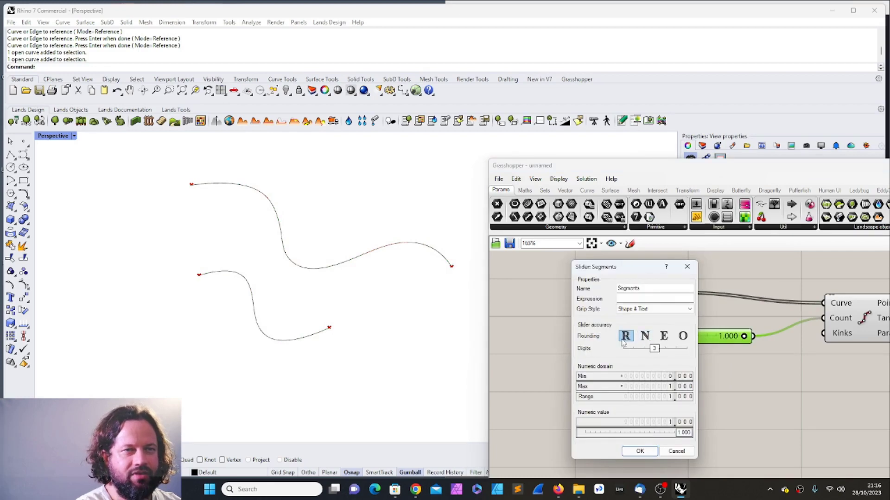
{"action": "mouse_move", "coordinate": [623, 348]}
{"action": "left_mouse_down"}
{"action": "mouse_move", "coordinate": [677, 350]}
{"action": "mouse_move", "coordinate": [636, 353]}
{"action": "left_mouse_up"}
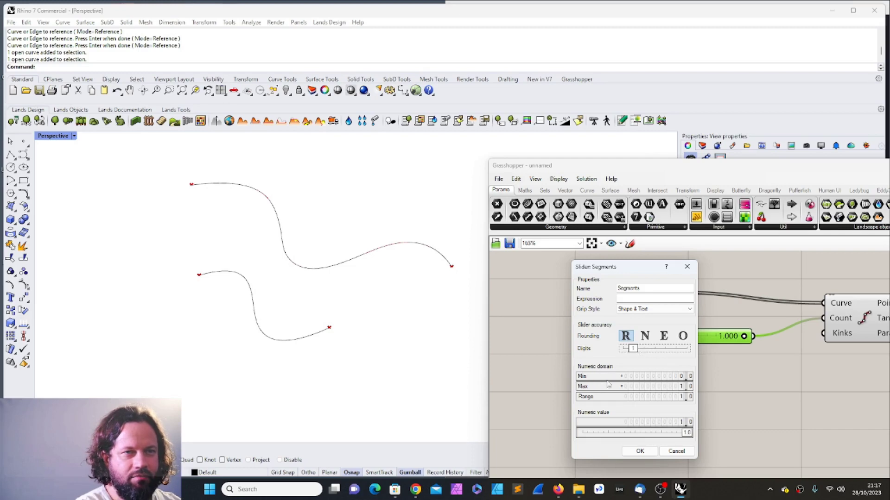
{"action": "double_click", "coordinate": [642, 387]}
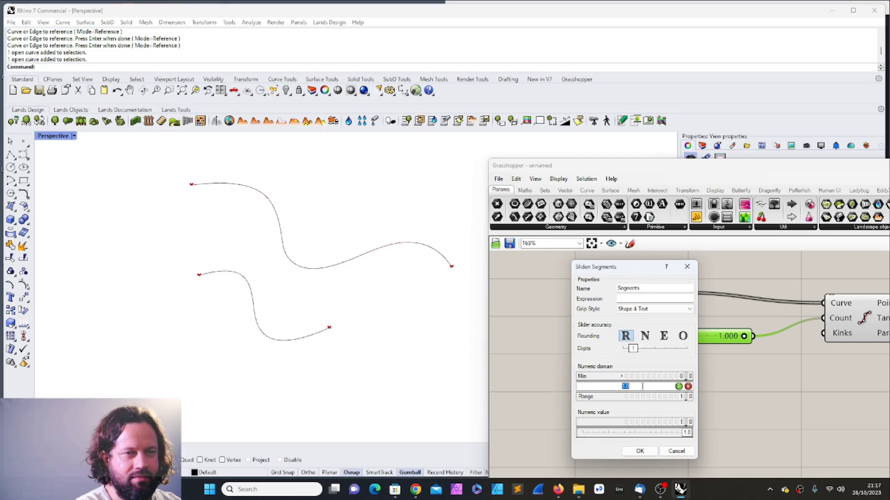
{"action": "type", "text": "100"}
{"action": "key", "text": "Return"}
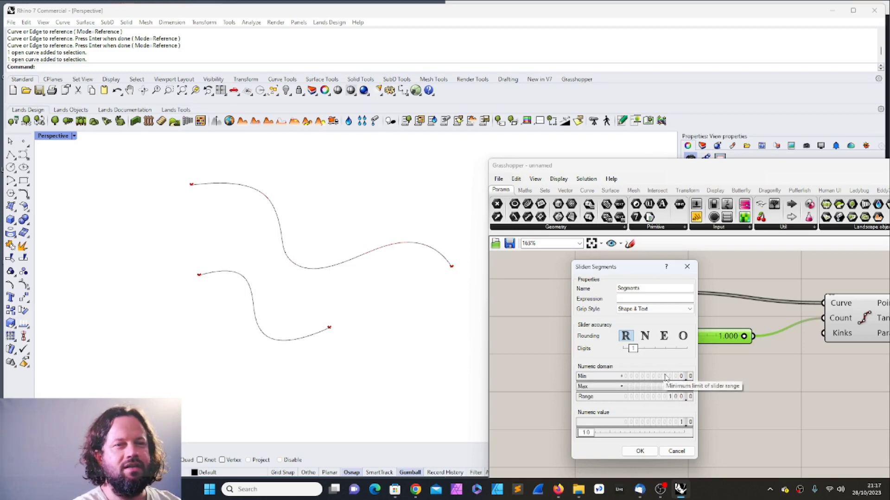
{"action": "left_click_drag", "start_coordinate": [654, 267], "coordinate": [638, 264]}
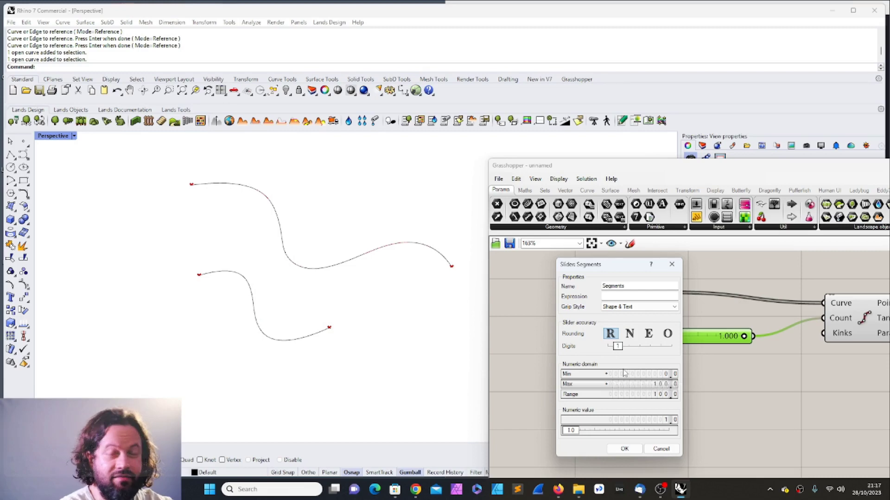
{"action": "double_click", "coordinate": [657, 375]}
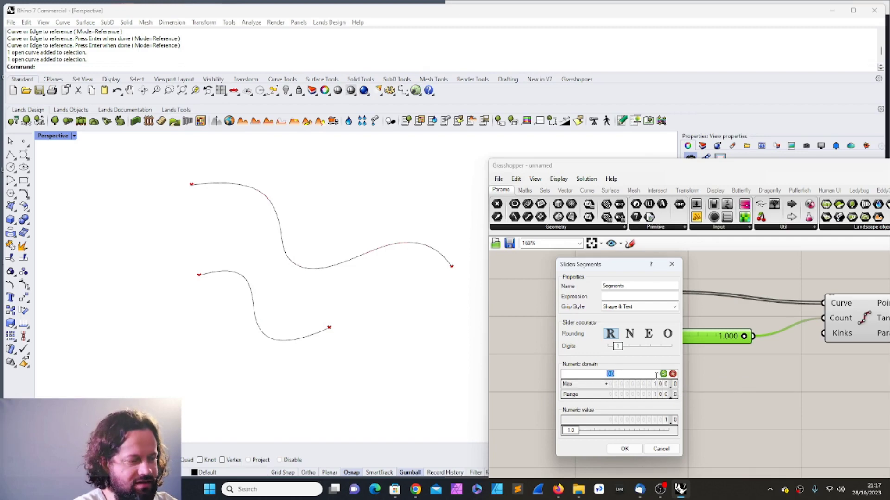
{"action": "left_click", "coordinate": [624, 449]}
Step: Try different division counts with the Segments slider and set its final value to 18.6
{"action": "left_click_drag", "start_coordinate": [643, 341], "coordinate": [674, 351]}
{"action": "left_click", "coordinate": [683, 372]}
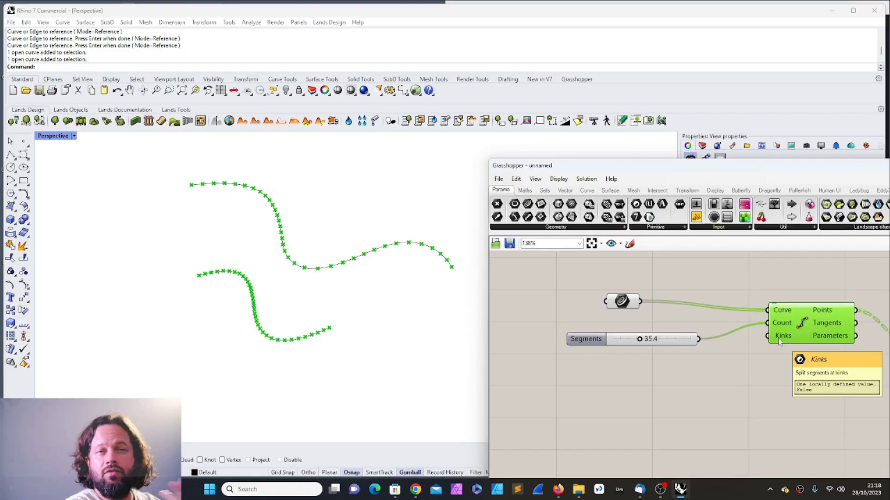
{"action": "mouse_move", "coordinate": [783, 337]}
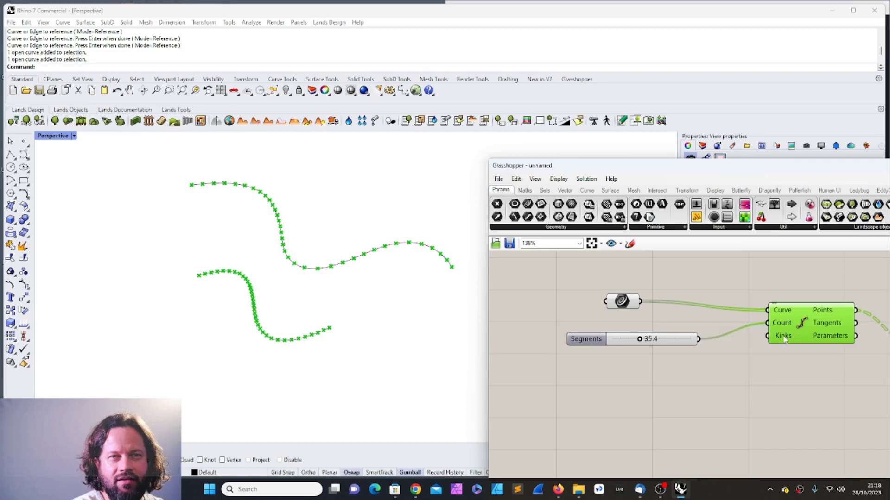
{"action": "scroll", "coordinate": [784, 339], "scroll_direction": "up", "scroll_amount": 1}
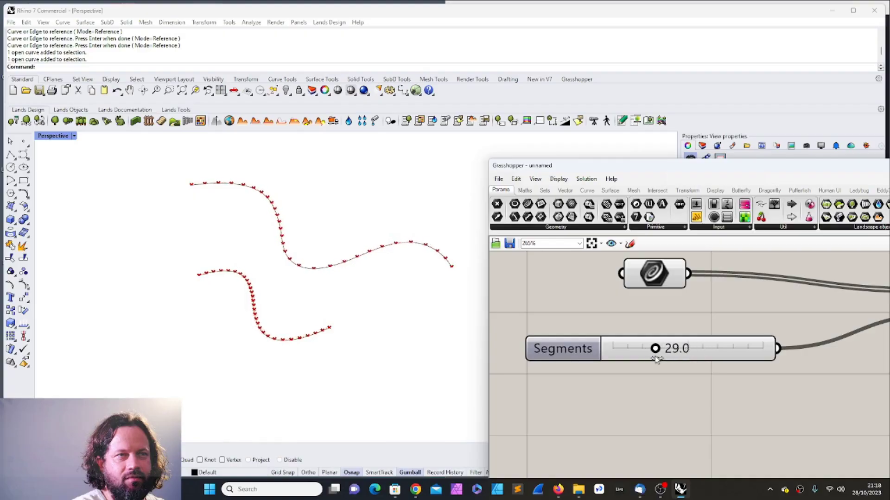
{"action": "mouse_move", "coordinate": [664, 356]}
{"action": "left_mouse_down"}
{"action": "mouse_move", "coordinate": [650, 356]}
{"action": "mouse_move", "coordinate": [677, 357]}
{"action": "mouse_move", "coordinate": [646, 358]}
{"action": "left_mouse_up"}
{"action": "scroll", "coordinate": [653, 385], "scroll_direction": "down", "scroll_amount": 7}
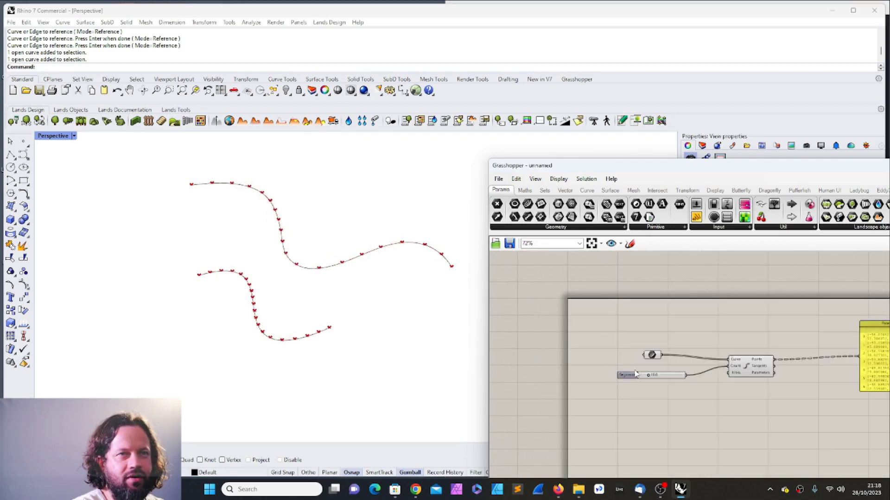
Step: Delete the longer, upper curve in the Rhino viewport and select the Curve parameter in Grasshopper
{"action": "left_click", "coordinate": [323, 273]}
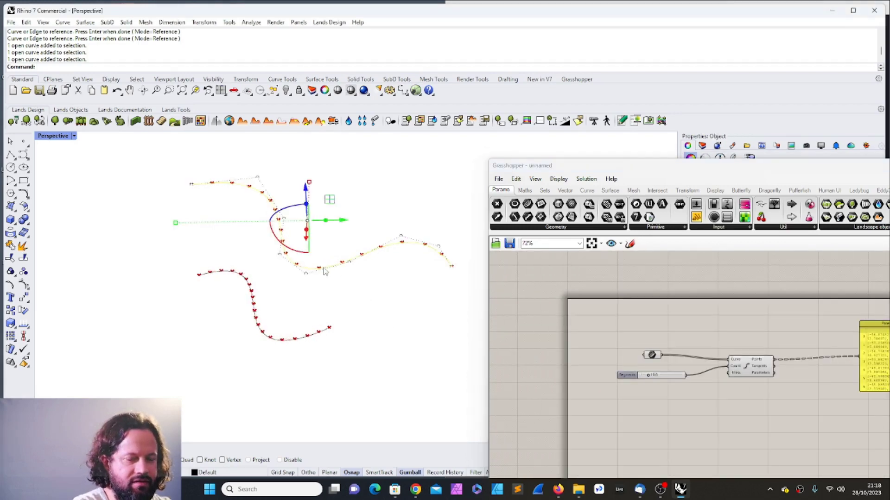
{"action": "key", "text": "Delete"}
{"action": "scroll", "coordinate": [645, 353], "scroll_direction": "up", "scroll_amount": 5}
{"action": "left_click", "coordinate": [649, 351]}
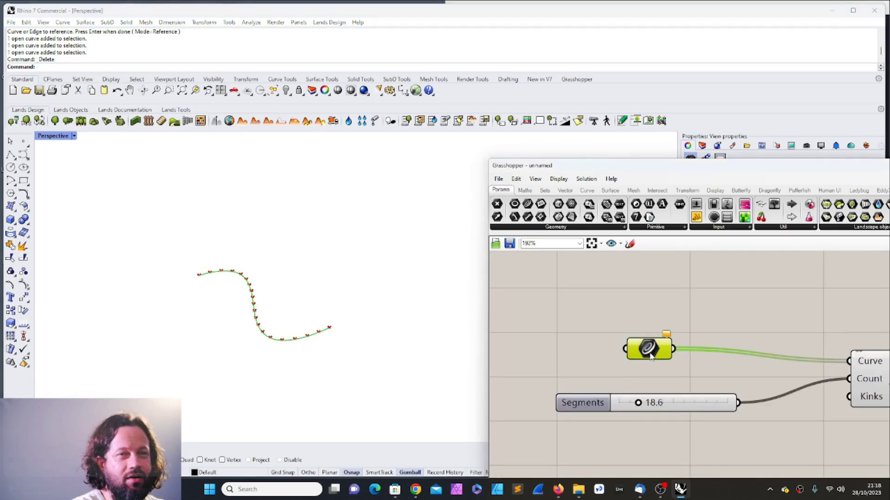
Step: Reposition the Curve parameter slightly above the Segments slider
{"action": "left_click_drag", "start_coordinate": [651, 355], "coordinate": [649, 349]}
{"action": "left_click_drag", "start_coordinate": [707, 358], "coordinate": [732, 363]}
{"action": "right_click_drag", "start_coordinate": [686, 329], "coordinate": [803, 318]}
{"action": "scroll", "coordinate": [804, 319], "scroll_direction": "down", "scroll_amount": 1}
{"action": "left_click", "coordinate": [648, 324]}
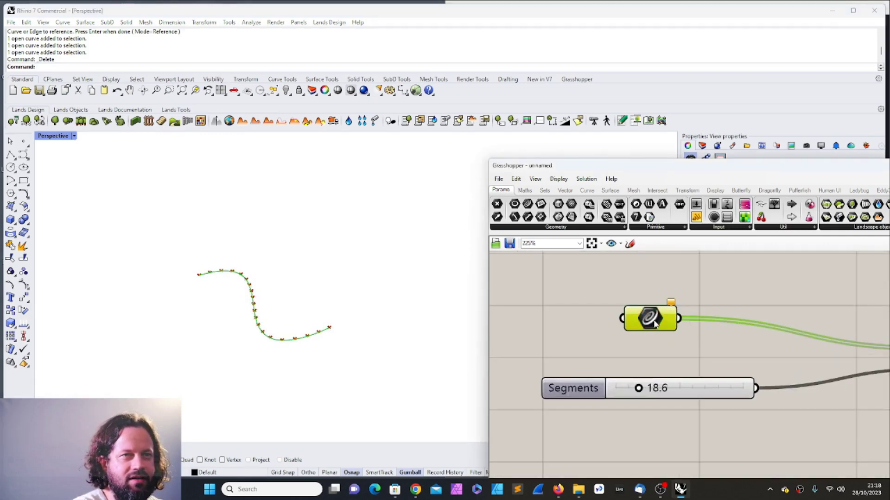
{"action": "scroll", "coordinate": [655, 322], "scroll_direction": "up", "scroll_amount": 3}
{"action": "left_click_drag", "start_coordinate": [653, 302], "coordinate": [643, 316]}
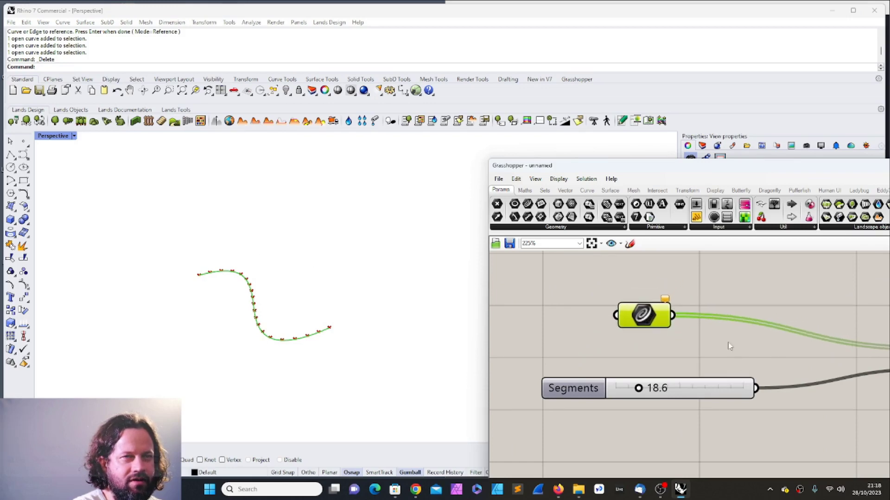
Step: Remove the Null Curve entry from the Curve parameter's persistent data collection and confirm
{"action": "right_click", "coordinate": [642, 317]}
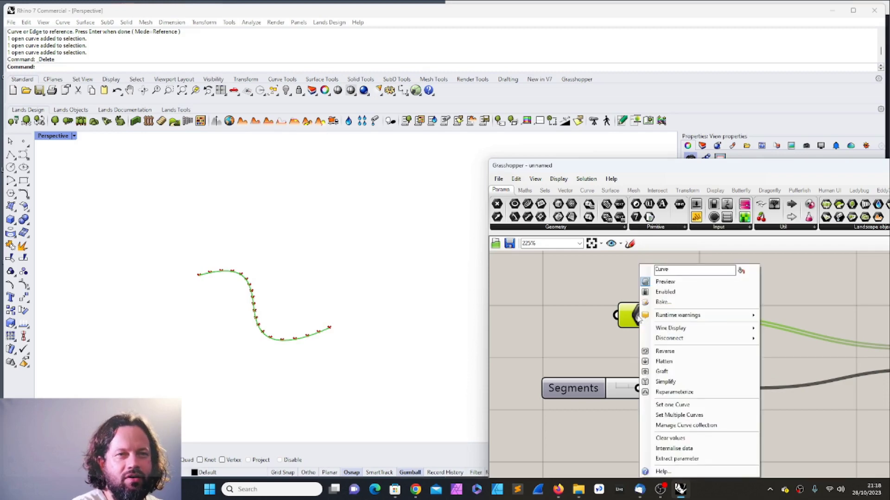
{"action": "right_click", "coordinate": [648, 318]}
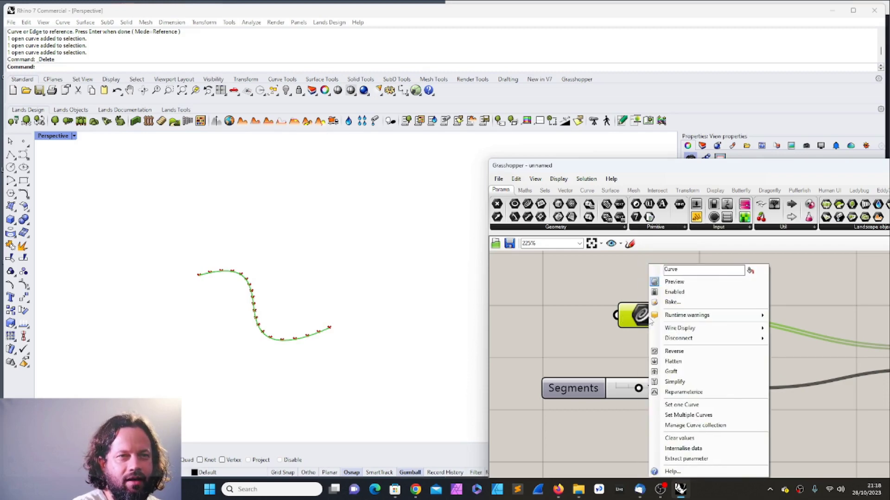
{"action": "left_click", "coordinate": [705, 430]}
{"action": "left_click_drag", "start_coordinate": [671, 270], "coordinate": [648, 232]}
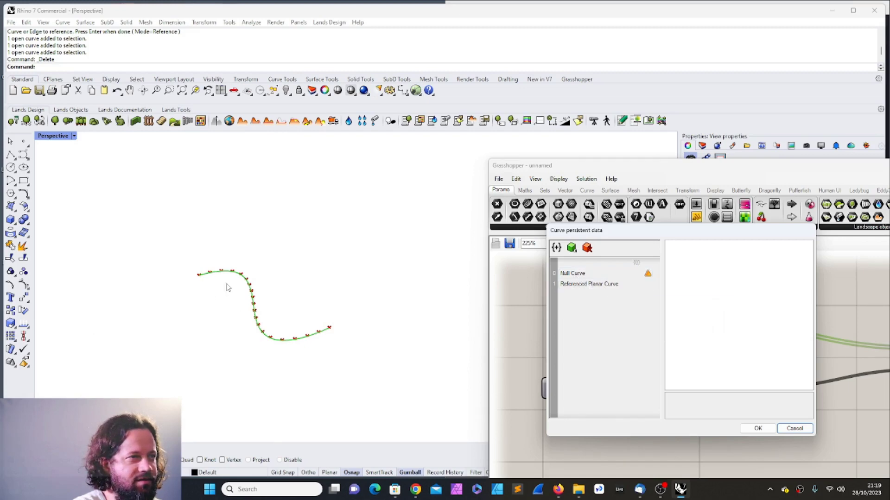
{"action": "left_click", "coordinate": [575, 273]}
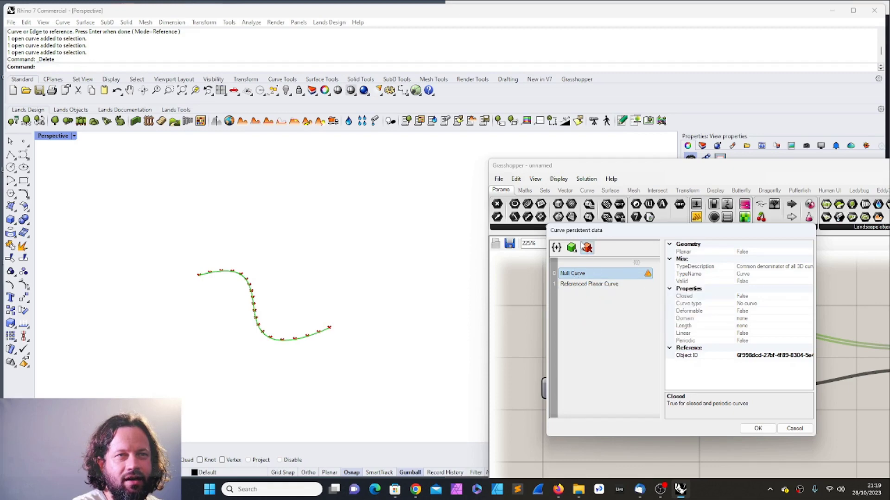
{"action": "left_click", "coordinate": [587, 248]}
{"action": "key", "text": "Return"}
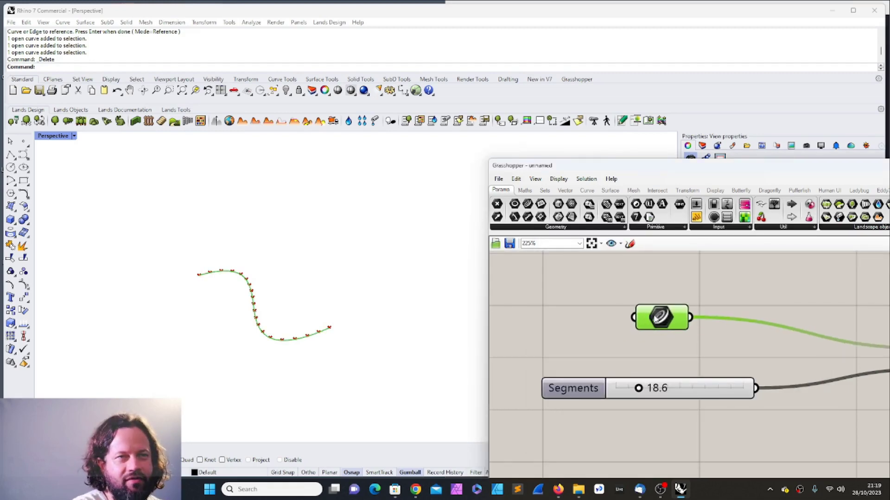
{"action": "scroll", "coordinate": [651, 345], "scroll_direction": "down", "scroll_amount": 2}
{"action": "scroll", "coordinate": [664, 336], "scroll_direction": "up", "scroll_amount": 2}
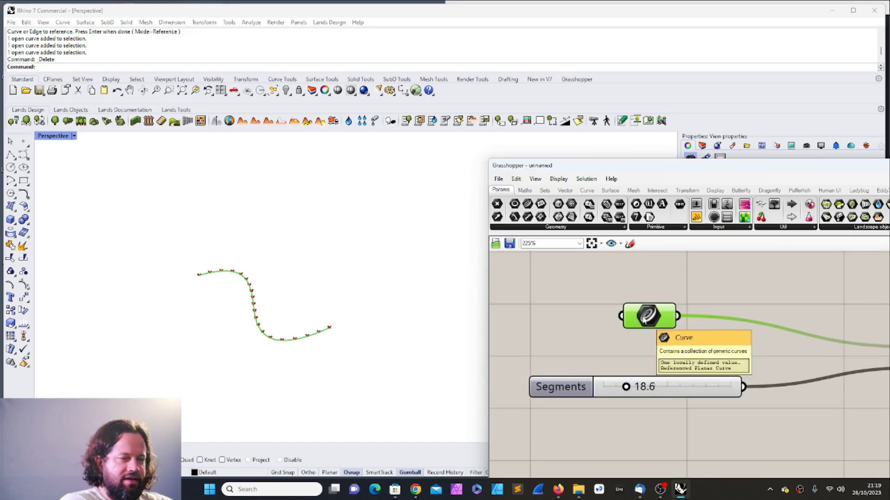
{"action": "left_click", "coordinate": [673, 347]}
{"action": "left_click", "coordinate": [639, 316]}
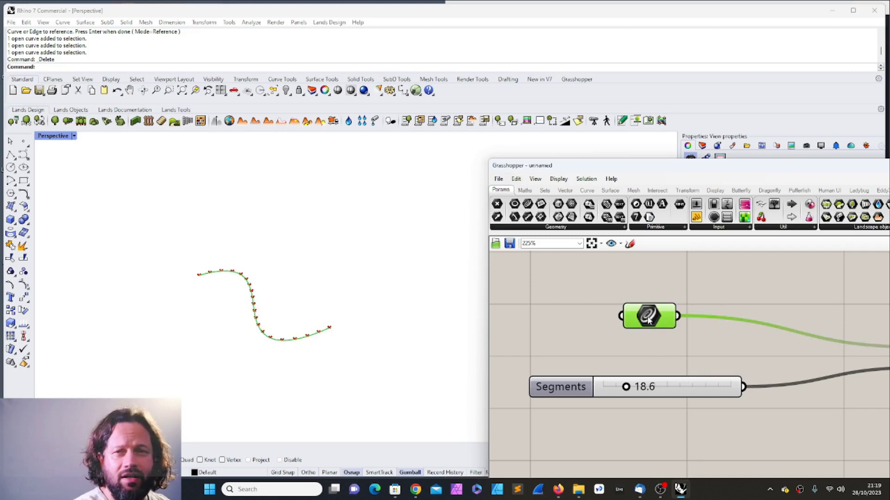
Step: Inspect the Curve parameter's options and highlight the Divide Curve component's division points in the Rhino viewport
{"action": "right_click", "coordinate": [648, 317]}
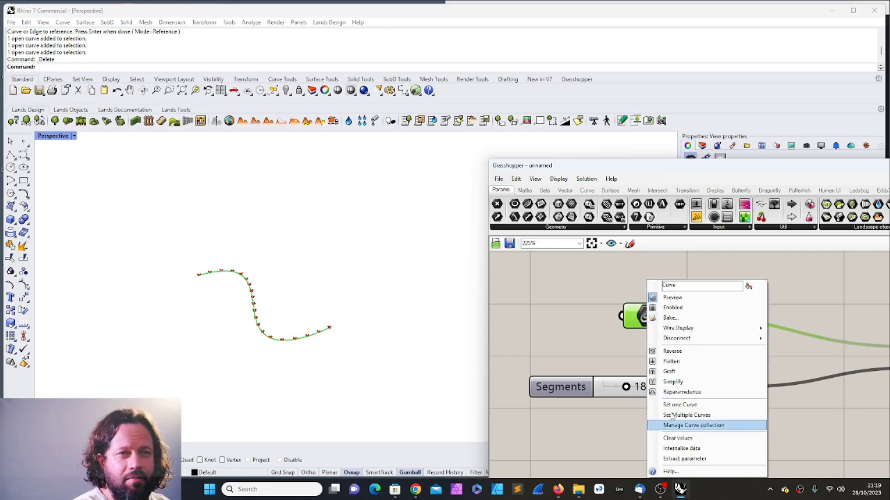
{"action": "left_click", "coordinate": [610, 348]}
{"action": "scroll", "coordinate": [610, 348], "scroll_direction": "down", "scroll_amount": 5}
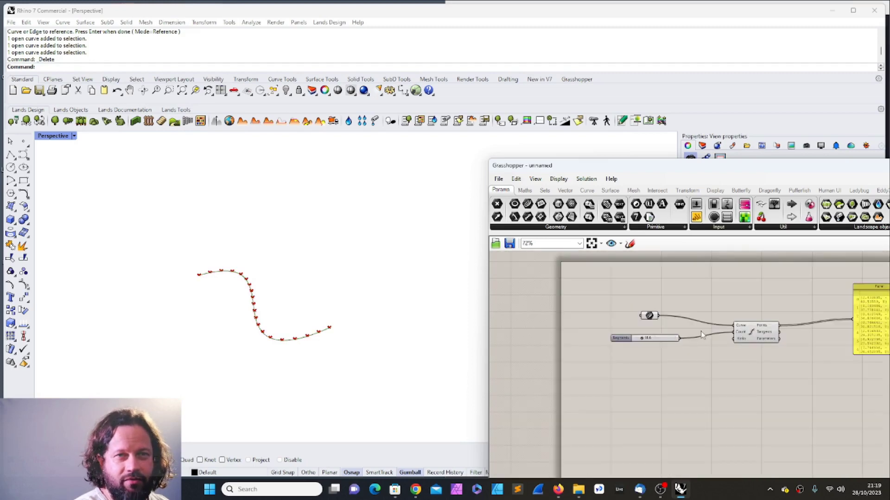
{"action": "scroll", "coordinate": [637, 344], "scroll_direction": "down", "scroll_amount": 2}
{"action": "right_click_drag", "start_coordinate": [805, 341], "coordinate": [683, 369]}
{"action": "scroll", "coordinate": [666, 370], "scroll_direction": "up", "scroll_amount": 5}
{"action": "left_click", "coordinate": [629, 356]}
{"action": "scroll", "coordinate": [667, 358], "scroll_direction": "down", "scroll_amount": 2}
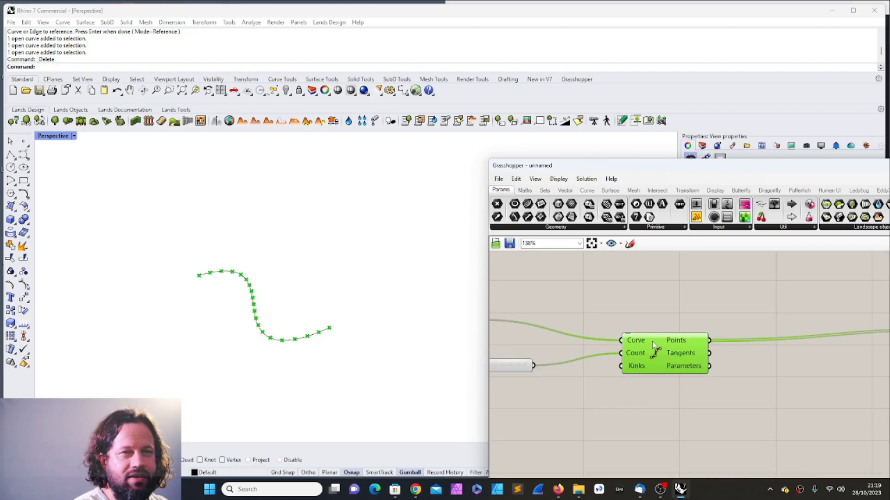
{"action": "scroll", "coordinate": [647, 322], "scroll_direction": "down", "scroll_amount": 5}
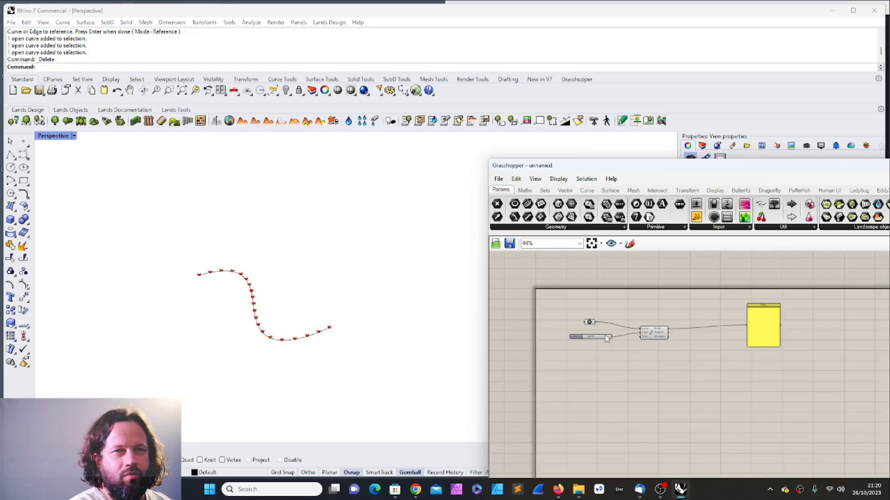
{"action": "scroll", "coordinate": [746, 331], "scroll_direction": "up", "scroll_amount": 4}
{"action": "scroll", "coordinate": [567, 335], "scroll_direction": "up", "scroll_amount": 3}
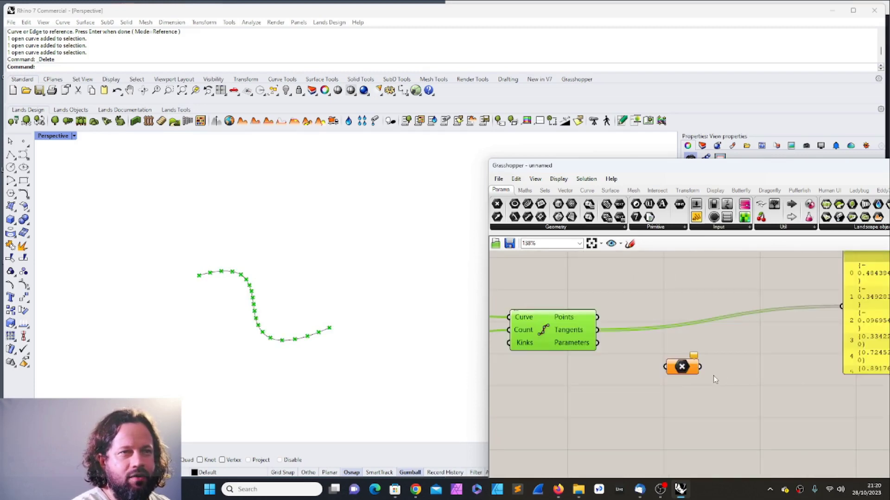
Step: Turn off the Divide Curve component's preview and shift it slightly towards the Point parameter
{"action": "left_click", "coordinate": [560, 301]}
{"action": "right_click", "coordinate": [548, 322]}
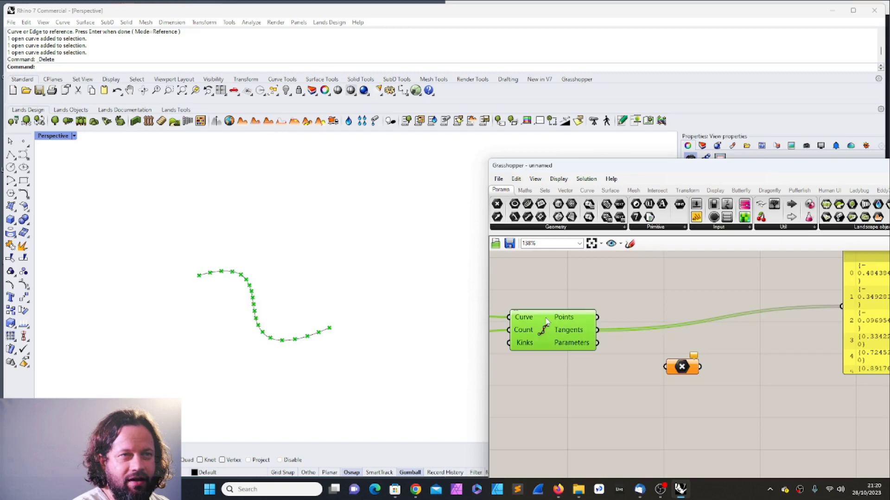
{"action": "left_click", "coordinate": [572, 336]}
{"action": "left_click", "coordinate": [565, 366]}
{"action": "left_click_drag", "start_coordinate": [545, 331], "coordinate": [554, 334]}
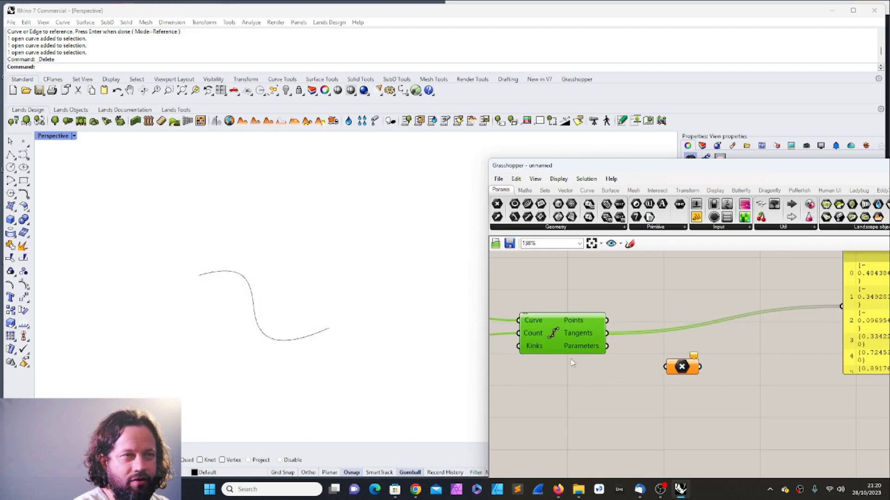
Step: Place the Point parameter just above the Divide Curve outputs and try feeding it from Points, followed by Parameters
{"action": "left_click_drag", "start_coordinate": [681, 371], "coordinate": [671, 300]}
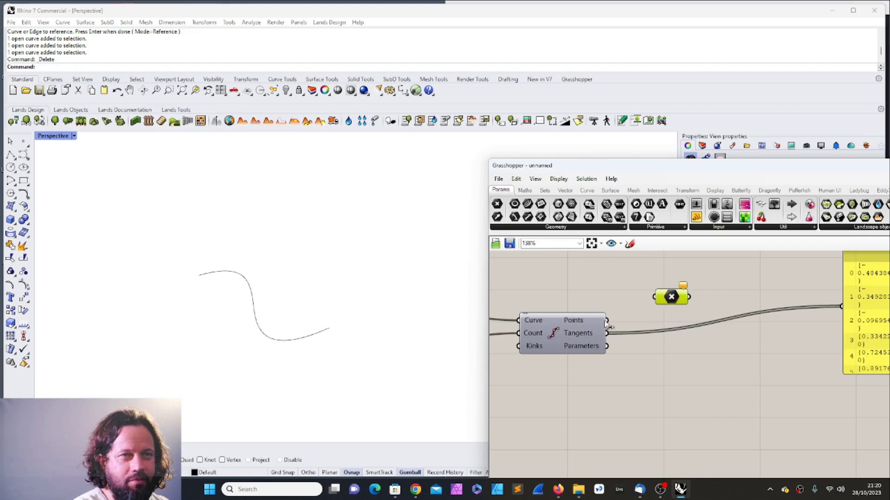
{"action": "left_click_drag", "start_coordinate": [607, 321], "coordinate": [654, 297]}
{"action": "left_click", "coordinate": [702, 388]}
{"action": "left_click_drag", "start_coordinate": [610, 340], "coordinate": [658, 302]}
Step: Delete the Point parameter connected to the Divide Curve component's Parameters output
{"action": "scroll", "coordinate": [352, 270], "scroll_direction": "up", "scroll_amount": 10}
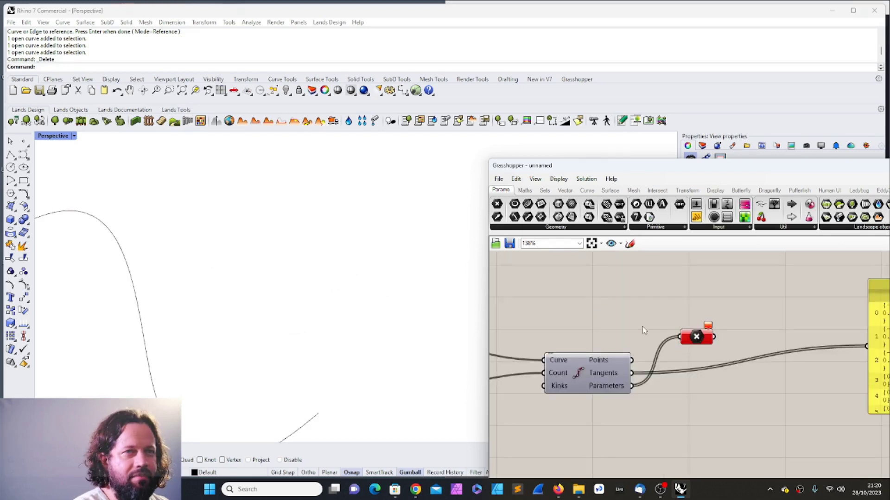
{"action": "scroll", "coordinate": [666, 340], "scroll_direction": "down", "scroll_amount": 3}
{"action": "scroll", "coordinate": [664, 339], "scroll_direction": "up", "scroll_amount": 1}
{"action": "left_click", "coordinate": [665, 337]}
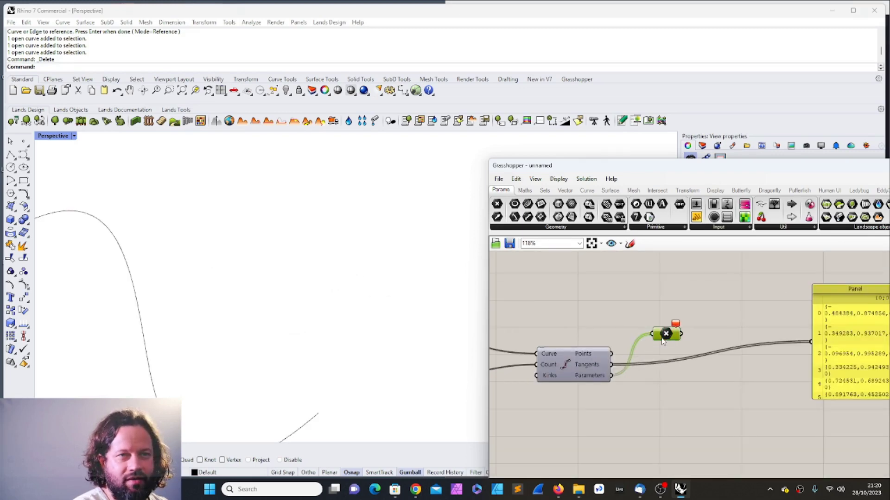
{"action": "key", "text": "Delete"}
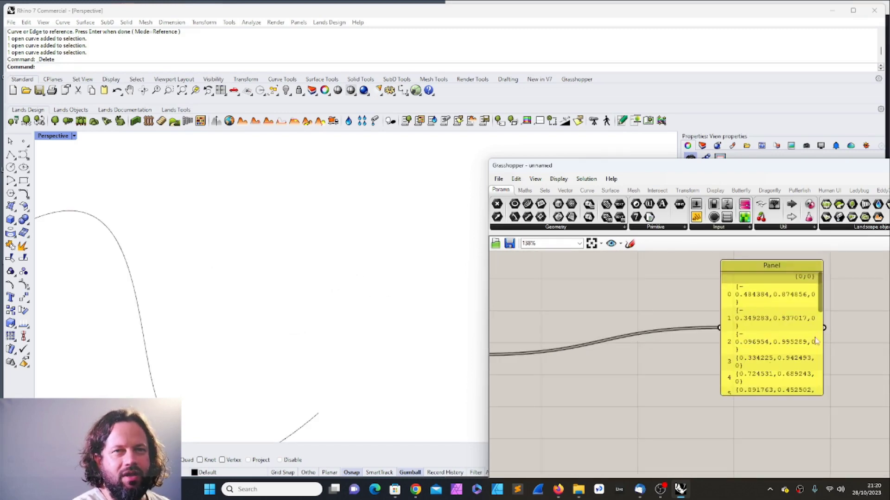
Step: Enlarge the Panel to fit the whole list and replace its Tangents input with the Divide Curve component's Parameters output
{"action": "scroll", "coordinate": [817, 341], "scroll_direction": "down", "scroll_amount": 4}
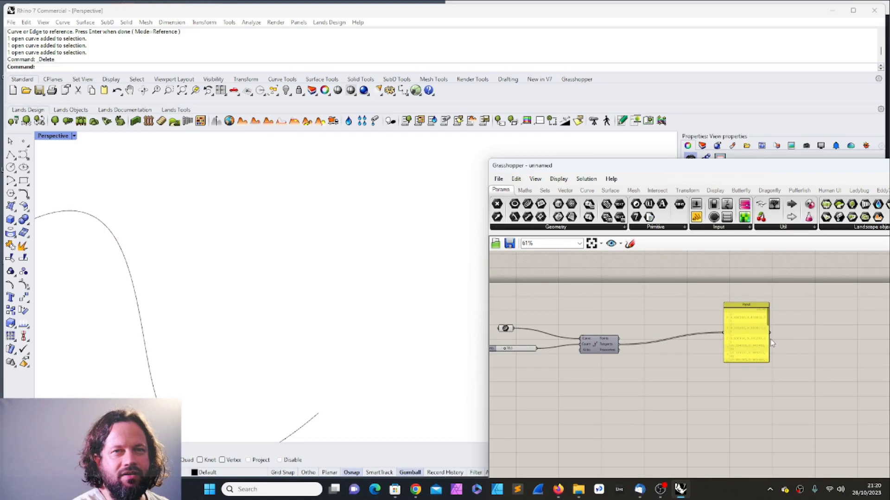
{"action": "scroll", "coordinate": [767, 339], "scroll_direction": "up", "scroll_amount": 2}
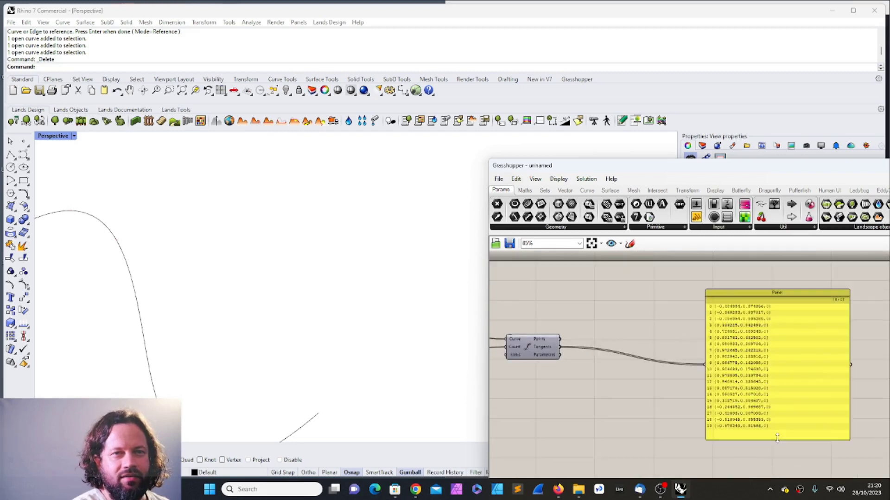
{"action": "scroll", "coordinate": [732, 342], "scroll_direction": "up", "scroll_amount": 3}
{"action": "scroll", "coordinate": [770, 342], "scroll_direction": "down", "scroll_amount": 4}
{"action": "right_click_drag", "start_coordinate": [593, 353], "coordinate": [640, 356]}
{"action": "scroll", "coordinate": [644, 353], "scroll_direction": "down", "scroll_amount": 1}
{"action": "scroll", "coordinate": [646, 356], "scroll_direction": "up", "scroll_amount": 1}
{"action": "scroll", "coordinate": [644, 356], "scroll_direction": "down", "scroll_amount": 3}
{"action": "scroll", "coordinate": [665, 358], "scroll_direction": "up", "scroll_amount": 5}
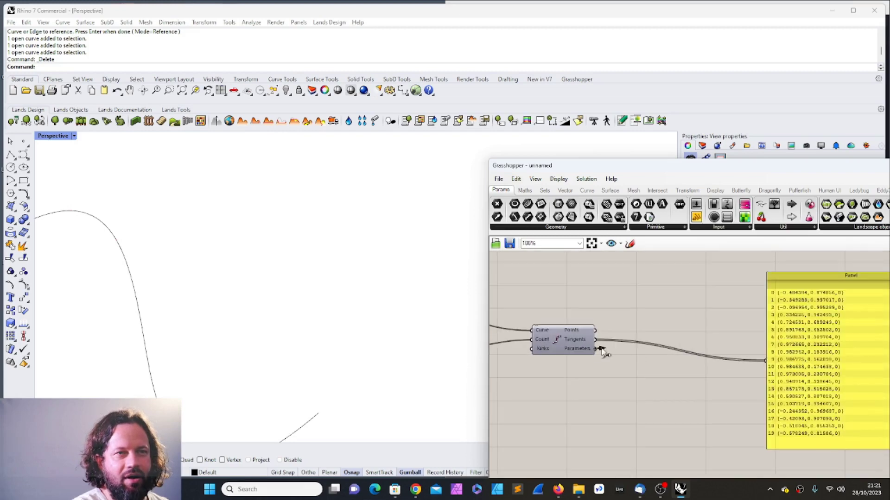
{"action": "left_click_drag", "start_coordinate": [595, 349], "coordinate": [764, 361]}
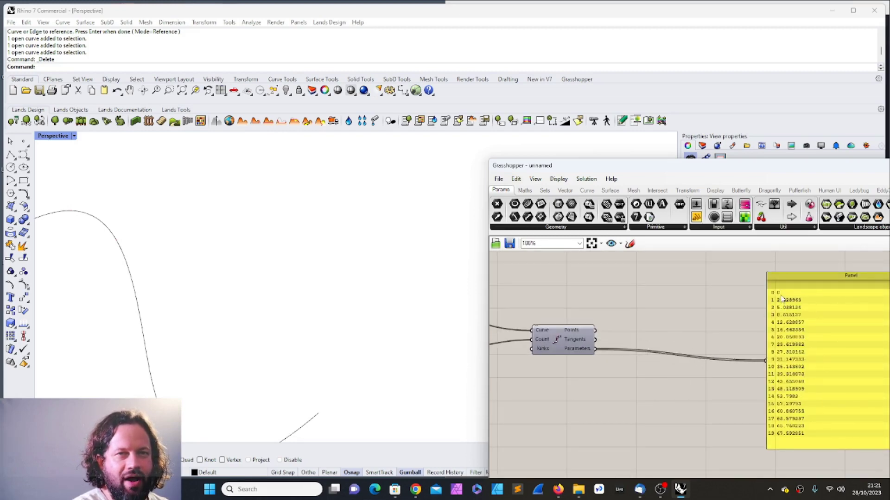
Step: Connect the Divide Curve component's Points output to a new Point parameter placed slightly above it
{"action": "scroll", "coordinate": [388, 321], "scroll_direction": "down", "scroll_amount": 2}
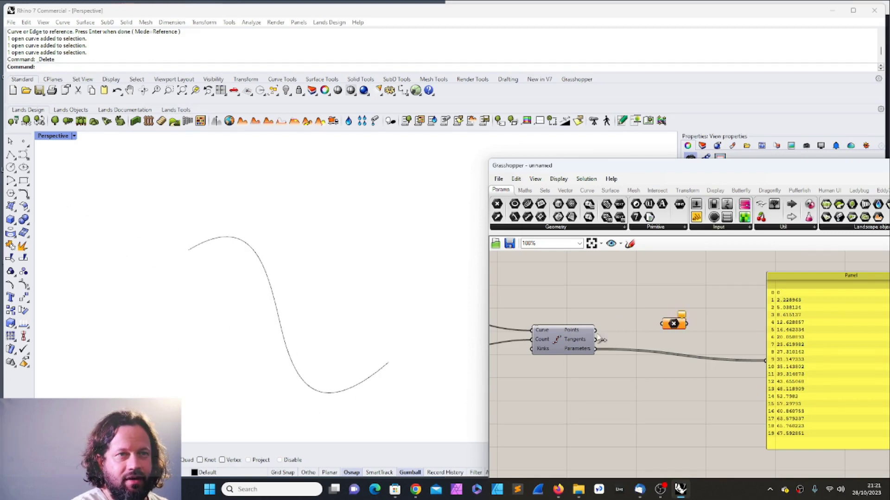
{"action": "left_click_drag", "start_coordinate": [595, 330], "coordinate": [657, 303]}
{"action": "left_click", "coordinate": [671, 324]}
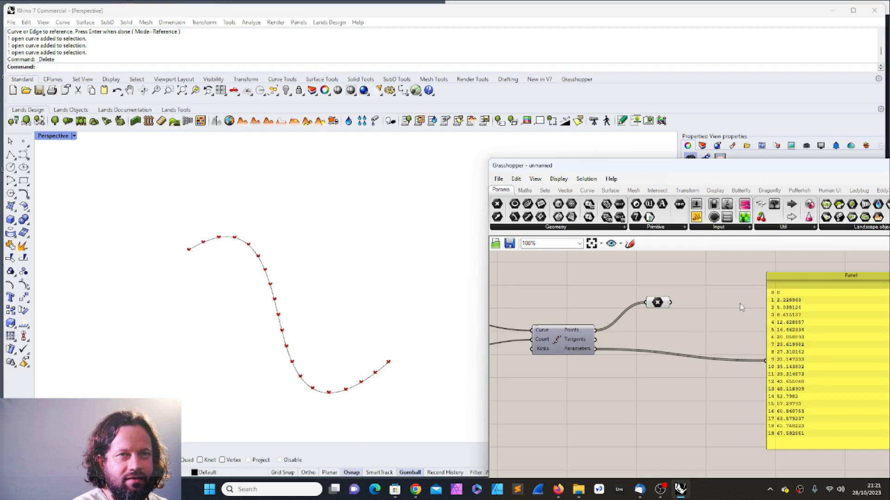
Step: Examine the Divide Curve component's Kinks input and its connections to the surrounding parameters
{"action": "scroll", "coordinate": [773, 302], "scroll_direction": "up", "scroll_amount": 2}
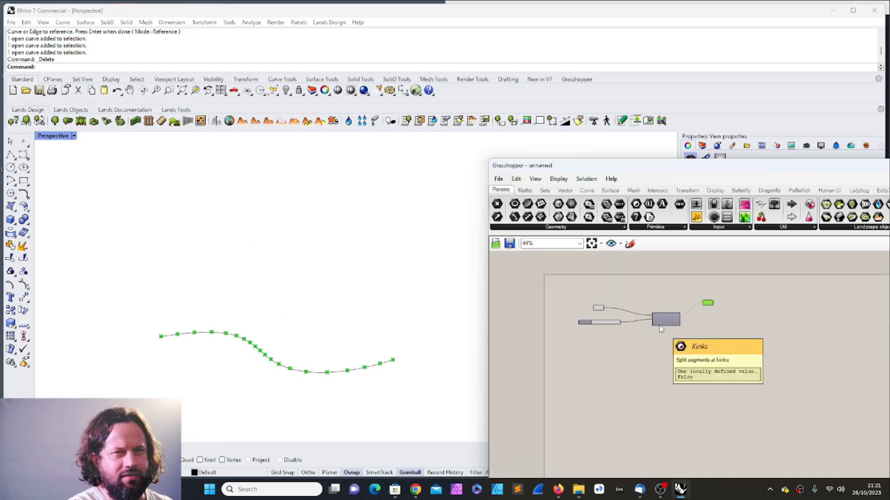
{"action": "scroll", "coordinate": [658, 324], "scroll_direction": "up", "scroll_amount": 5}
{"action": "scroll", "coordinate": [677, 331], "scroll_direction": "down", "scroll_amount": 3}
{"action": "scroll", "coordinate": [667, 343], "scroll_direction": "up", "scroll_amount": 3}
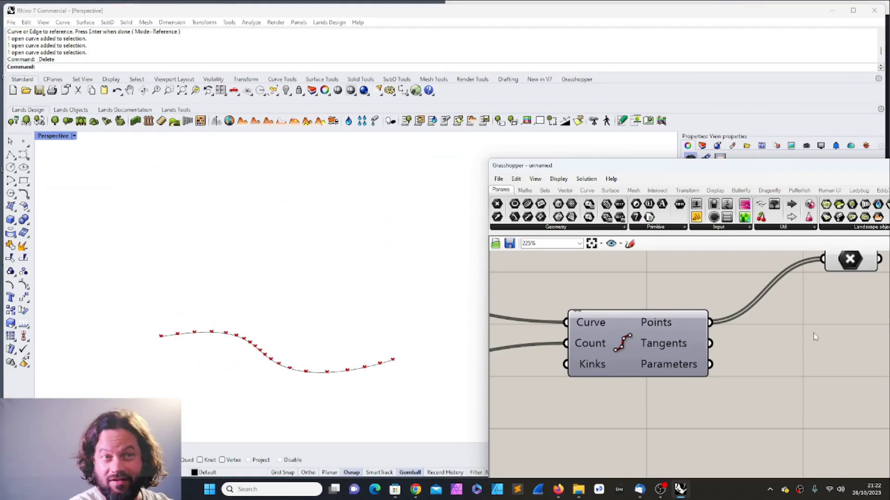
{"action": "scroll", "coordinate": [813, 332], "scroll_direction": "down", "scroll_amount": 3}
{"action": "scroll", "coordinate": [696, 322], "scroll_direction": "down", "scroll_amount": 1}
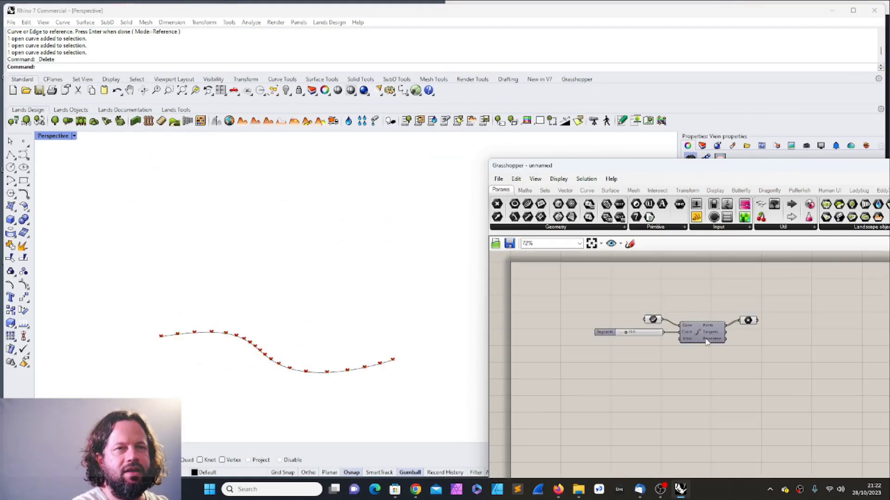
{"action": "left_click", "coordinate": [782, 312]}
Step: Disable the Divide Curve component and spread it and the Point parameter slightly further apart
{"action": "mouse_move", "coordinate": [693, 328]}
{"action": "left_mouse_down"}
{"action": "mouse_move", "coordinate": [690, 318]}
{"action": "mouse_move", "coordinate": [691, 325]}
{"action": "left_mouse_up"}
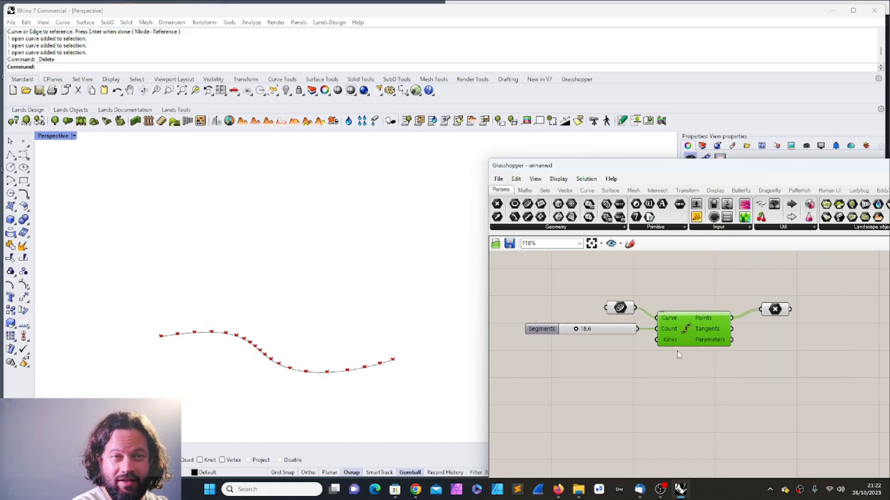
{"action": "right_click", "coordinate": [704, 324]}
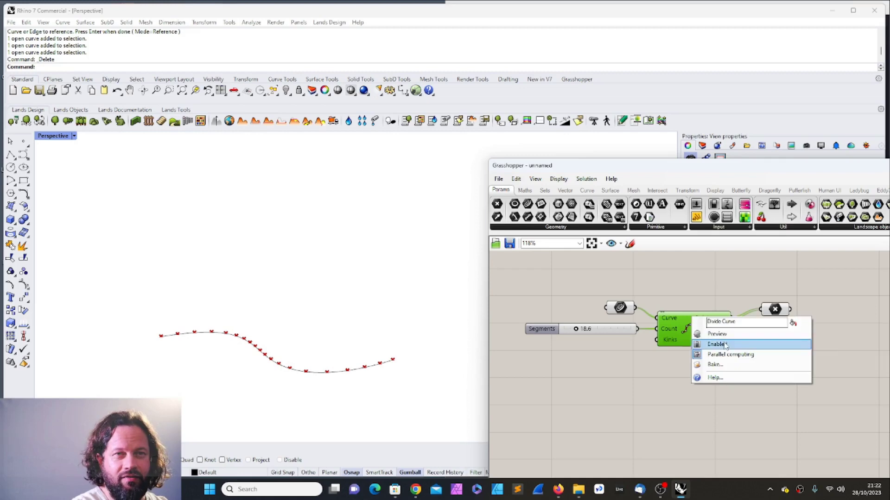
{"action": "left_click", "coordinate": [725, 345]}
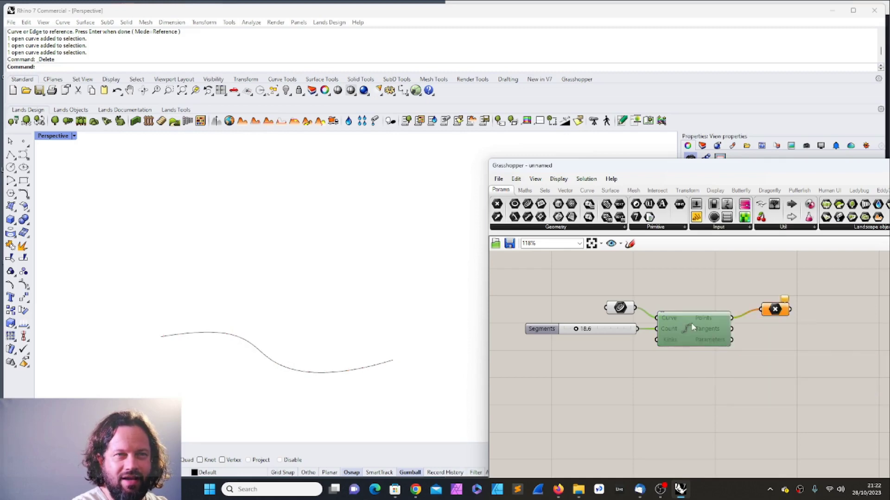
{"action": "left_click_drag", "start_coordinate": [687, 315], "coordinate": [696, 323]}
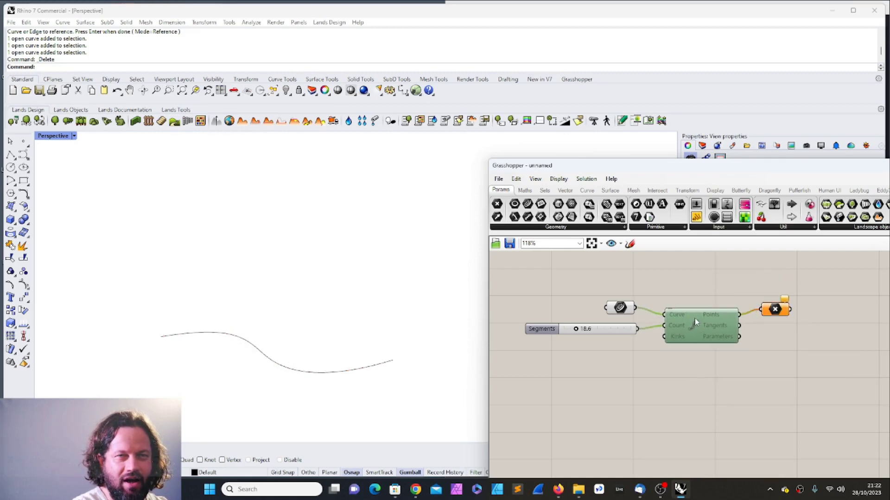
{"action": "left_click", "coordinate": [774, 308]}
{"action": "left_click_drag", "start_coordinate": [777, 305], "coordinate": [800, 300]}
{"action": "left_click", "coordinate": [802, 359]}
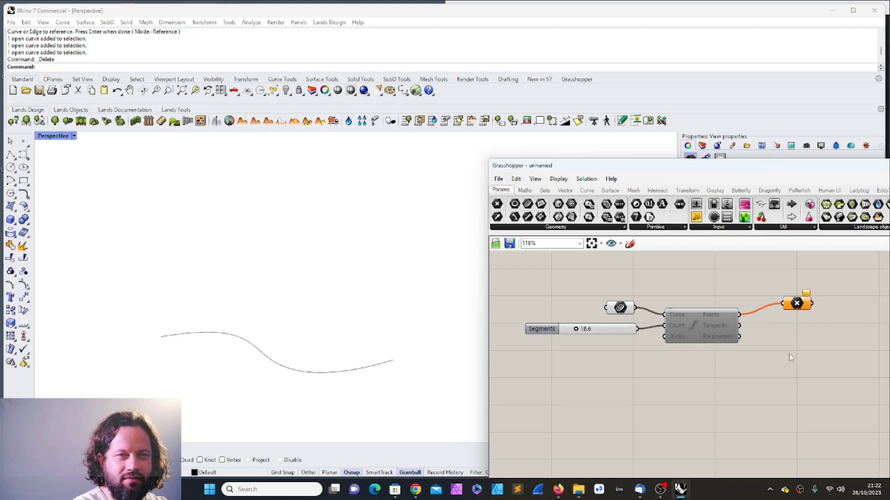
Step: Re-enable the Divide Curve component and nudge the Curve parameter slightly upwards
{"action": "left_click", "coordinate": [683, 321]}
{"action": "key", "text": "ctrl+e"}
{"action": "mouse_move", "coordinate": [703, 321]}
{"action": "left_mouse_down"}
{"action": "mouse_move", "coordinate": [713, 331]}
{"action": "mouse_move", "coordinate": [704, 321]}
{"action": "left_mouse_up"}
{"action": "left_click_drag", "start_coordinate": [620, 308], "coordinate": [620, 300]}
Step: Turn on the Divide Curve component's preview and compare its points in the viewport with those of the Point parameter
{"action": "left_click", "coordinate": [708, 317]}
{"action": "right_click", "coordinate": [699, 317]}
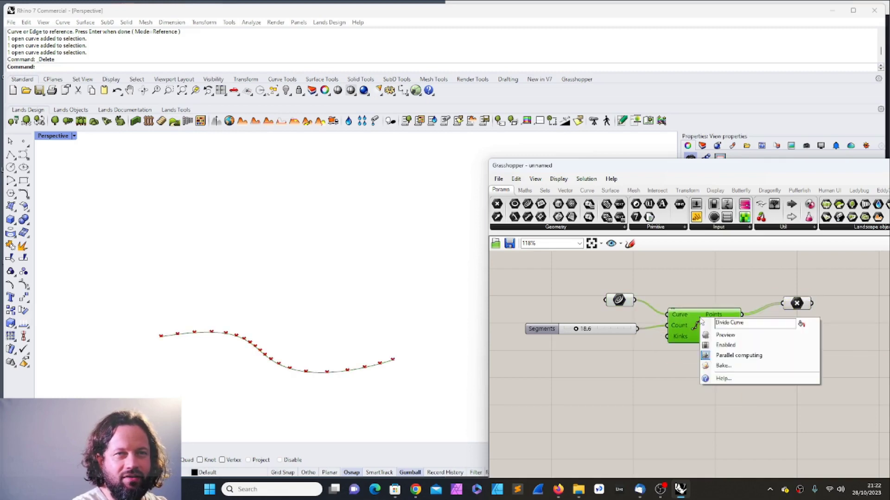
{"action": "left_click", "coordinate": [733, 336]}
{"action": "left_click", "coordinate": [795, 306]}
{"action": "left_click", "coordinate": [699, 328]}
{"action": "left_click", "coordinate": [796, 304]}
{"action": "scroll", "coordinate": [370, 370], "scroll_direction": "up", "scroll_amount": 6}
{"action": "left_click", "coordinate": [697, 328]}
{"action": "left_click", "coordinate": [816, 366]}
{"action": "left_click_drag", "start_coordinate": [688, 317], "coordinate": [684, 309]}
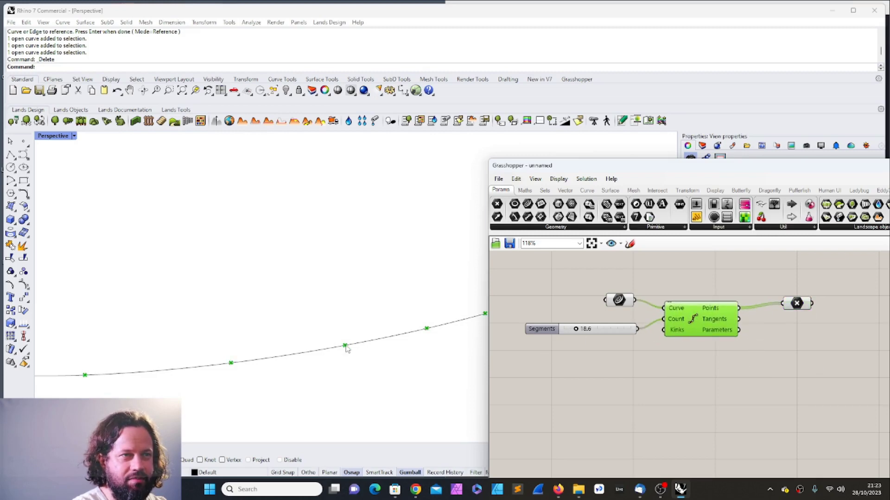
Step: Turn off the preview of both the Divide Curve component and the Curve parameter
{"action": "left_click", "coordinate": [704, 374]}
{"action": "right_click", "coordinate": [699, 312]}
{"action": "left_click", "coordinate": [714, 329]}
{"action": "left_click", "coordinate": [670, 360]}
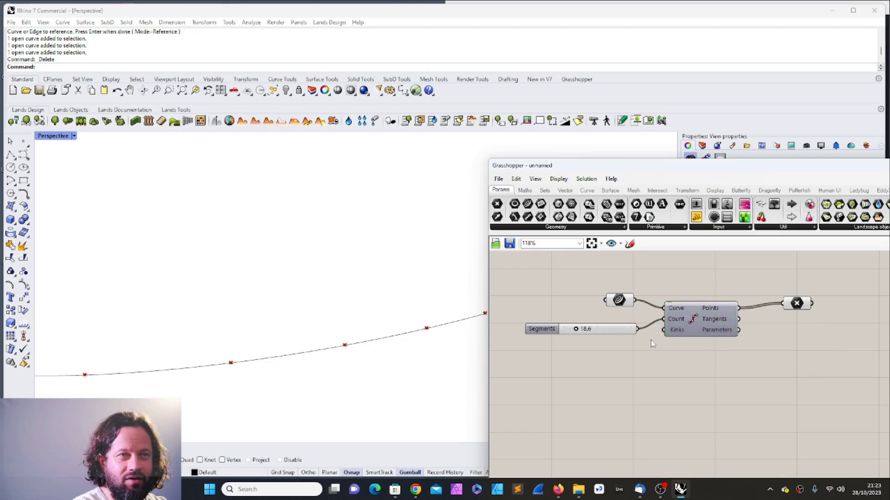
{"action": "right_click", "coordinate": [619, 300]}
{"action": "left_click", "coordinate": [646, 297]}
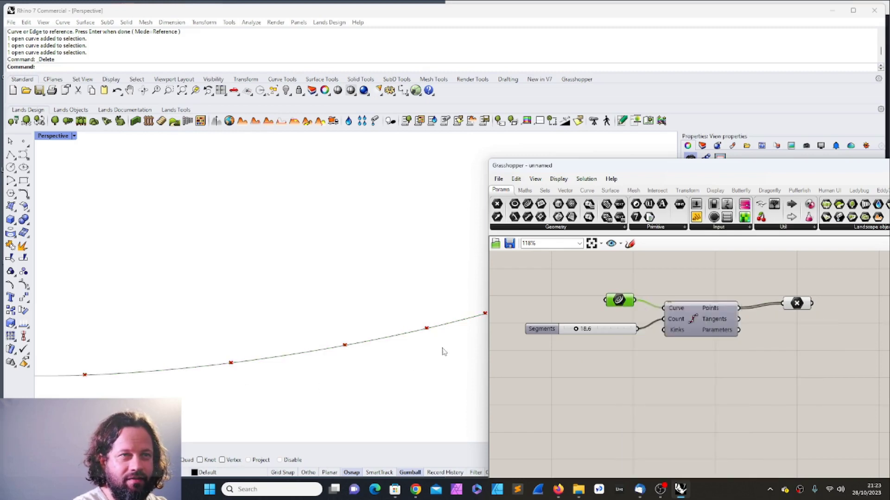
Step: Select the S-shaped curve in the Rhino viewport and bring its division points into view
{"action": "left_click", "coordinate": [379, 340]}
{"action": "scroll", "coordinate": [380, 339], "scroll_direction": "down", "scroll_amount": 14}
{"action": "scroll", "coordinate": [306, 304], "scroll_direction": "up", "scroll_amount": 4}
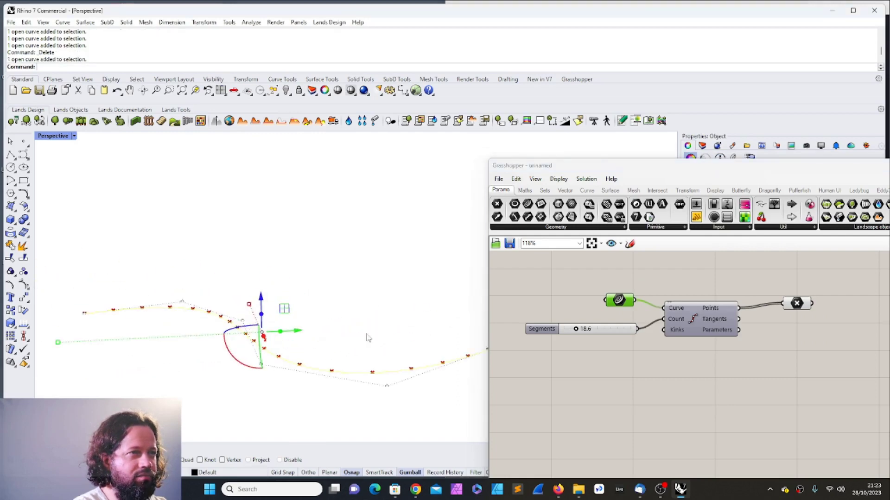
{"action": "right_click_drag", "start_coordinate": [373, 330], "coordinate": [355, 350]}
Step: Reposition the Divide Curve component and the Point parameter to leave a clear gap between them
{"action": "left_click", "coordinate": [683, 327]}
{"action": "scroll", "coordinate": [644, 374], "scroll_direction": "up", "scroll_amount": 2}
{"action": "scroll", "coordinate": [658, 374], "scroll_direction": "down", "scroll_amount": 3}
{"action": "scroll", "coordinate": [693, 376], "scroll_direction": "up", "scroll_amount": 2}
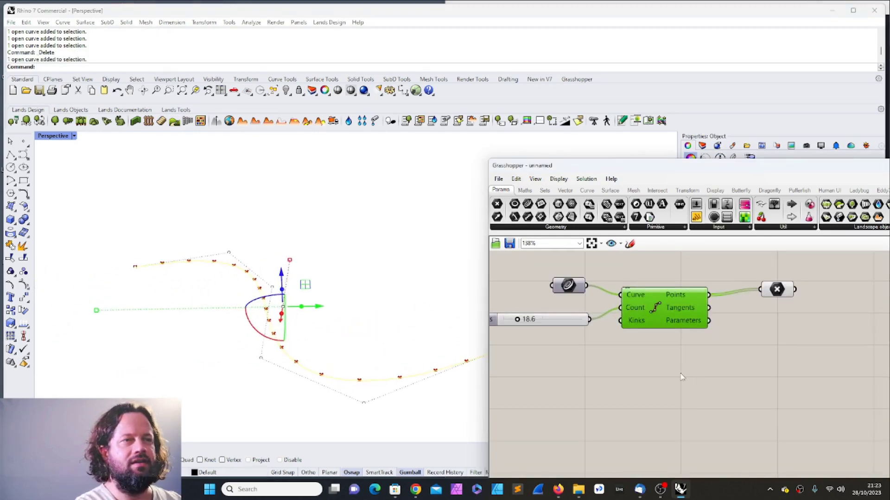
{"action": "right_click_drag", "start_coordinate": [736, 333], "coordinate": [695, 344]}
{"action": "left_click_drag", "start_coordinate": [642, 316], "coordinate": [660, 315]}
{"action": "right_click_drag", "start_coordinate": [751, 313], "coordinate": [742, 321]}
{"action": "scroll", "coordinate": [741, 321], "scroll_direction": "up", "scroll_amount": 1}
{"action": "left_click_drag", "start_coordinate": [730, 307], "coordinate": [772, 315]}
{"action": "scroll", "coordinate": [754, 330], "scroll_direction": "down", "scroll_amount": 2}
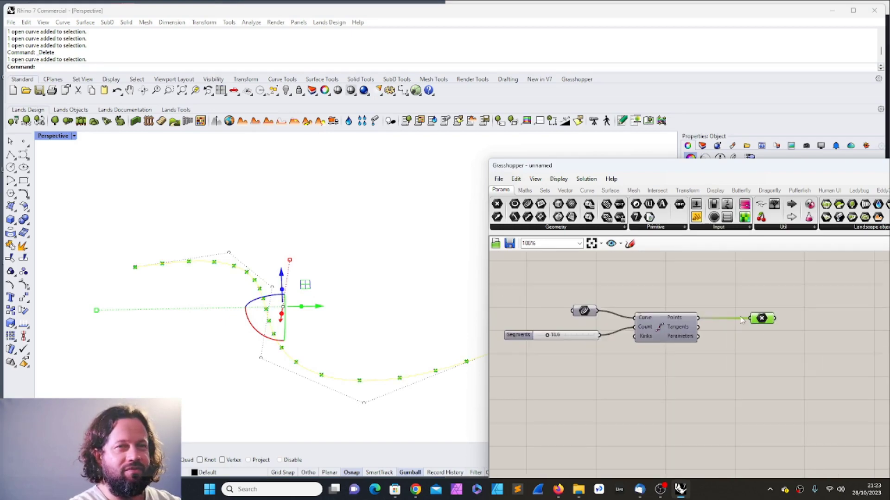
{"action": "mouse_move", "coordinate": [768, 322]}
{"action": "left_mouse_down"}
{"action": "mouse_move", "coordinate": [789, 309]}
{"action": "mouse_move", "coordinate": [755, 313]}
{"action": "left_mouse_up"}
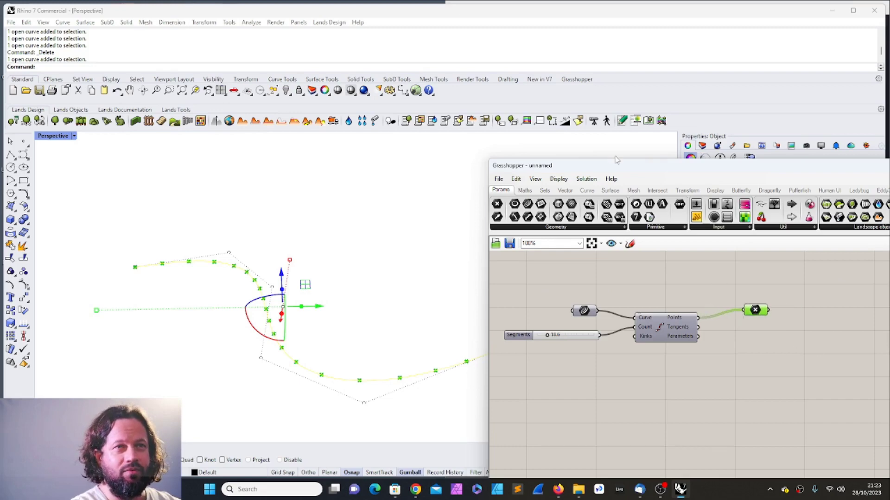
Step: Insert a Euclidean Move component onto the canvas below the Divide Curve component
{"action": "left_click", "coordinate": [686, 190]}
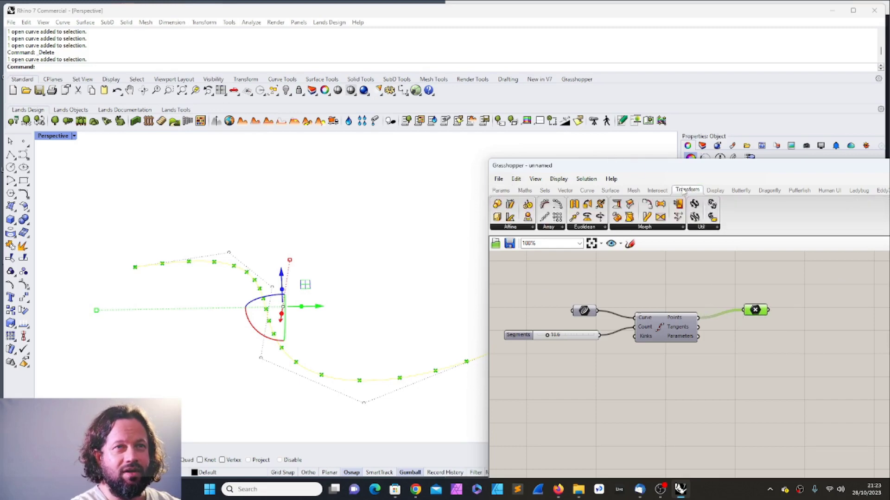
{"action": "left_click", "coordinate": [510, 227]}
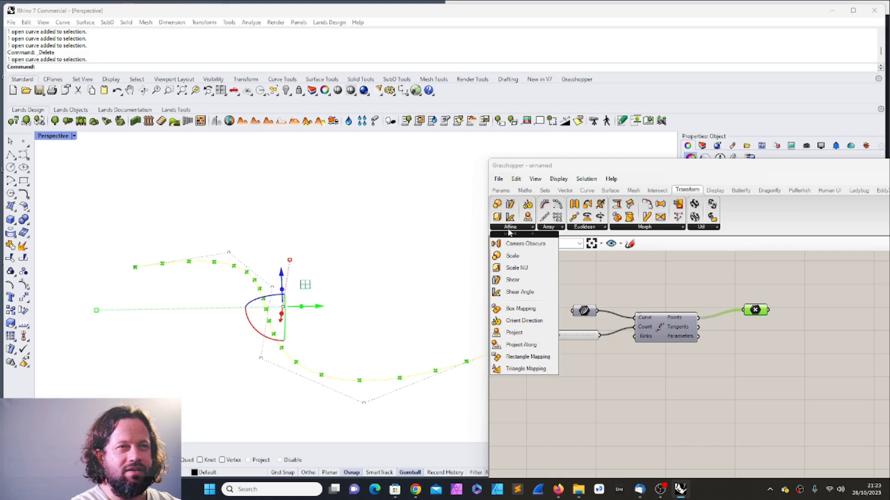
{"action": "left_click", "coordinate": [583, 227]}
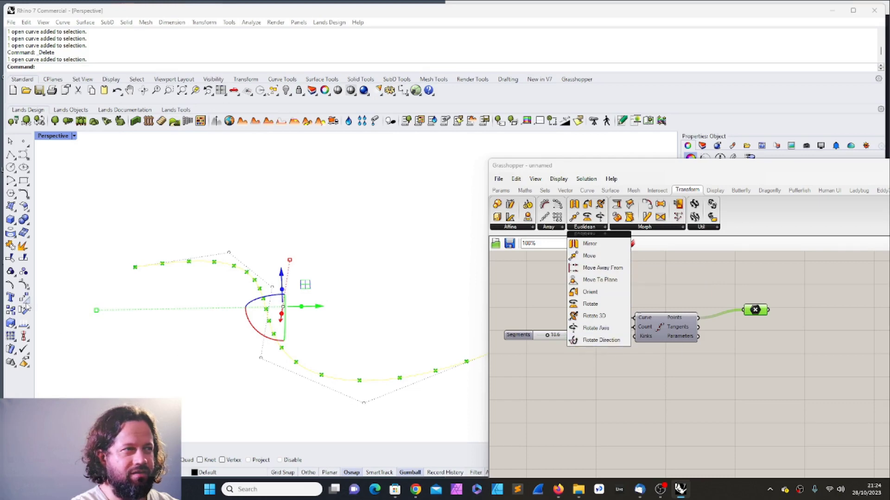
{"action": "left_click", "coordinate": [588, 256]}
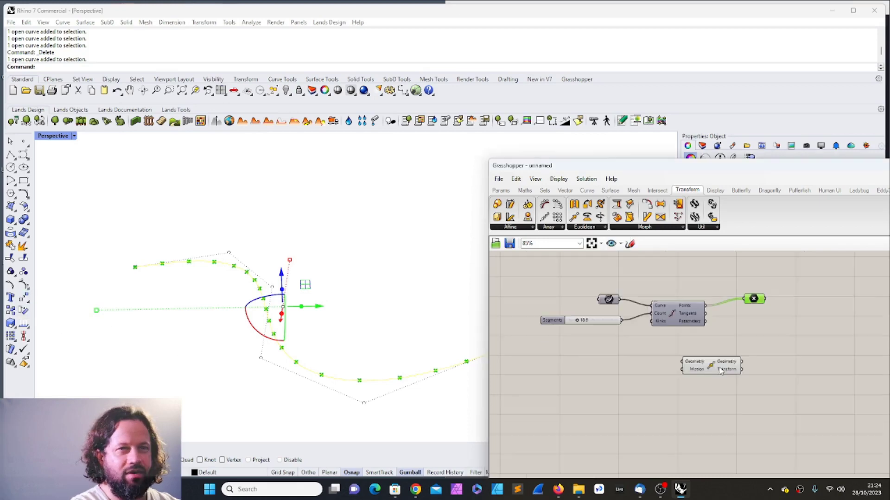
{"action": "left_click", "coordinate": [712, 366]}
Step: Arrange the Move component beyond the Point parameter and connect Divide Curve's Points output to Move's Geometry input
{"action": "left_click_drag", "start_coordinate": [713, 371], "coordinate": [815, 324]}
{"action": "scroll", "coordinate": [716, 374], "scroll_direction": "up", "scroll_amount": 4}
{"action": "scroll", "coordinate": [667, 363], "scroll_direction": "down", "scroll_amount": 1}
{"action": "scroll", "coordinate": [815, 325], "scroll_direction": "down", "scroll_amount": 1}
{"action": "right_click_drag", "start_coordinate": [815, 325], "coordinate": [718, 357]}
{"action": "scroll", "coordinate": [695, 307], "scroll_direction": "up", "scroll_amount": 3}
{"action": "left_click", "coordinate": [625, 293]}
{"action": "mouse_move", "coordinate": [625, 292]}
{"action": "left_mouse_down"}
{"action": "mouse_move", "coordinate": [665, 287]}
{"action": "mouse_move", "coordinate": [626, 286]}
{"action": "left_mouse_up"}
{"action": "left_click_drag", "start_coordinate": [724, 394], "coordinate": [725, 368]}
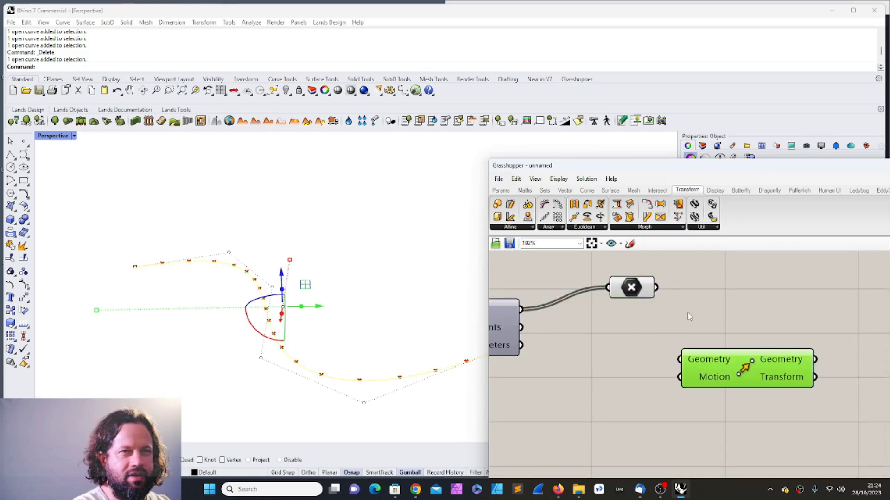
{"action": "scroll", "coordinate": [687, 309], "scroll_direction": "down", "scroll_amount": 1}
{"action": "left_click_drag", "start_coordinate": [621, 310], "coordinate": [757, 355]}
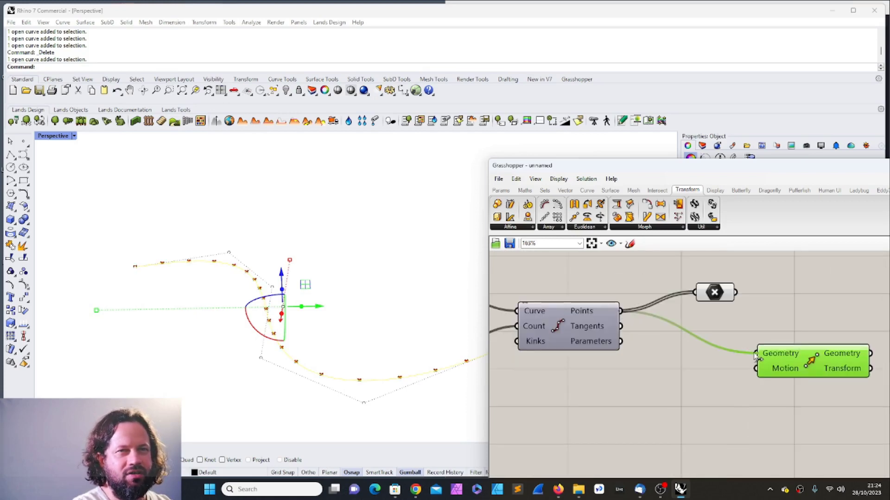
Step: Delete the Point parameter and undo the deletion
{"action": "left_click", "coordinate": [726, 316]}
{"action": "left_click", "coordinate": [715, 300]}
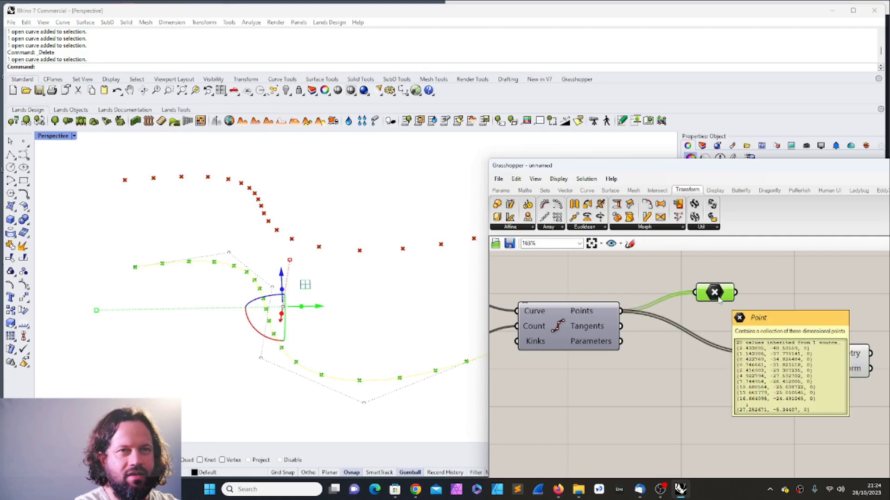
{"action": "key", "text": "Delete"}
{"action": "scroll", "coordinate": [699, 321], "scroll_direction": "down", "scroll_amount": 3}
{"action": "key", "text": "ctrl+z"}
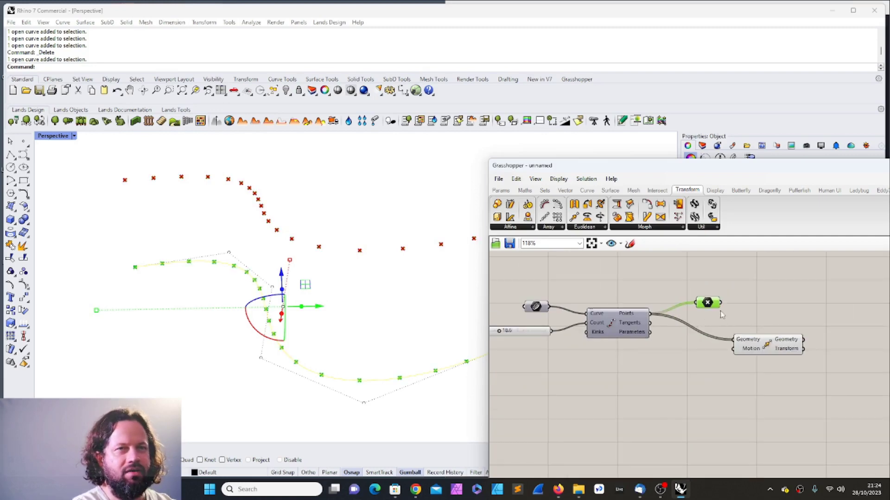
Step: Feed the Move component's Geometry input from the Point parameter instead of directly from Divide Curve's Points output
{"action": "scroll", "coordinate": [717, 315], "scroll_direction": "up", "scroll_amount": 2}
{"action": "left_click_drag", "start_coordinate": [699, 298], "coordinate": [672, 292]}
{"action": "left_click_drag", "start_coordinate": [783, 358], "coordinate": [741, 376]}
{"action": "left_click_drag", "start_coordinate": [690, 291], "coordinate": [702, 375]}
{"action": "left_click_drag", "start_coordinate": [621, 314], "coordinate": [696, 375]}
Step: Space out the Divide Curve, Point and Move components so the wires between them are easy to follow
{"action": "left_click_drag", "start_coordinate": [673, 292], "coordinate": [692, 283]}
{"action": "mouse_move", "coordinate": [742, 393]}
{"action": "left_mouse_down"}
{"action": "mouse_move", "coordinate": [710, 402]}
{"action": "mouse_move", "coordinate": [732, 403]}
{"action": "left_mouse_up"}
{"action": "left_click", "coordinate": [598, 318]}
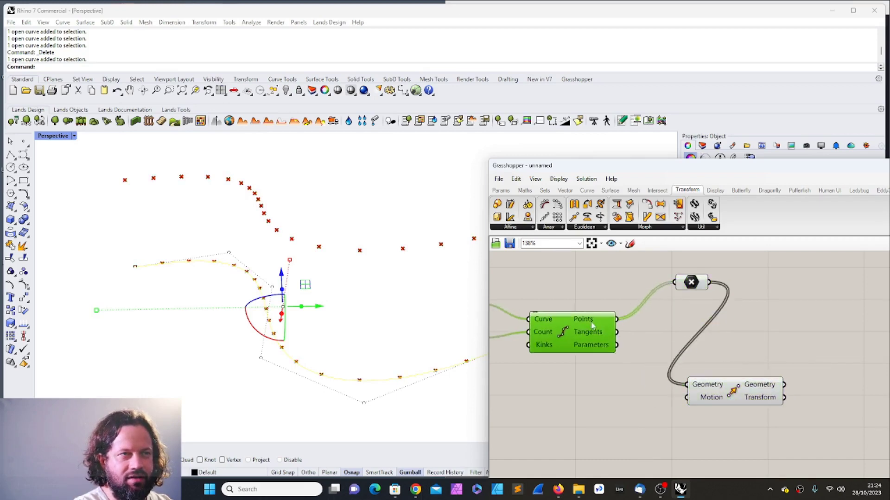
{"action": "left_click_drag", "start_coordinate": [565, 326], "coordinate": [587, 323]}
{"action": "left_click_drag", "start_coordinate": [702, 288], "coordinate": [705, 296]}
{"action": "left_click_drag", "start_coordinate": [733, 399], "coordinate": [756, 397]}
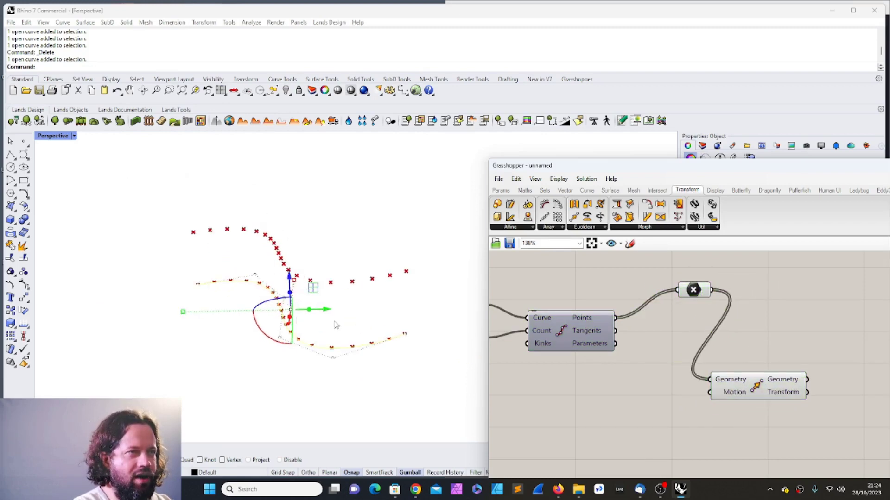
Step: Compare the moved points with the original curve and inspect the Move component's default Motion vector
{"action": "right_click_drag", "start_coordinate": [337, 325], "coordinate": [371, 298]}
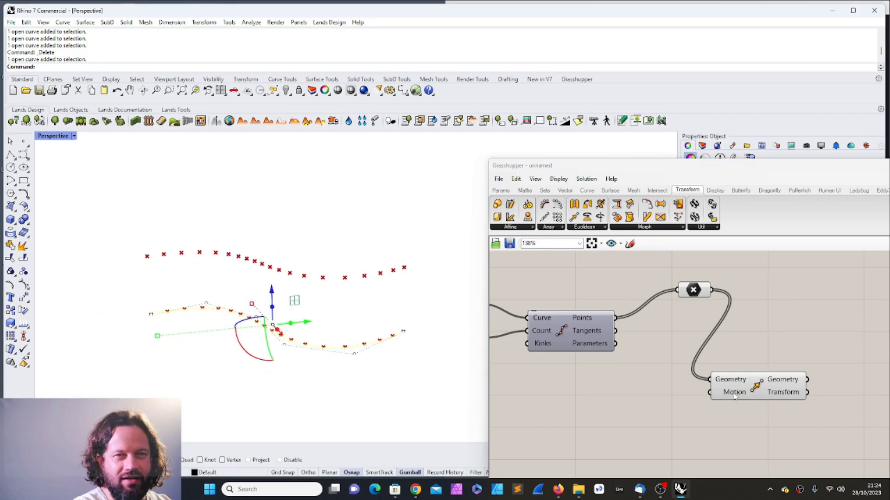
{"action": "left_click_drag", "start_coordinate": [736, 395], "coordinate": [734, 397]}
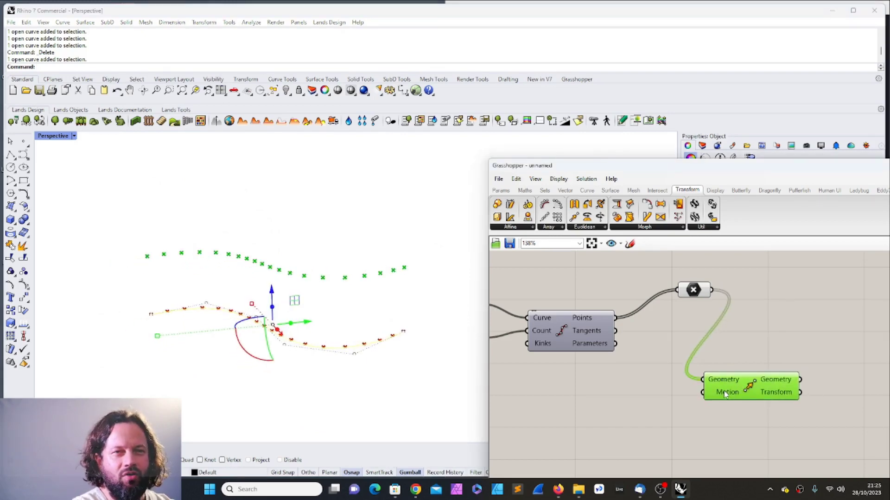
{"action": "mouse_move", "coordinate": [725, 394]}
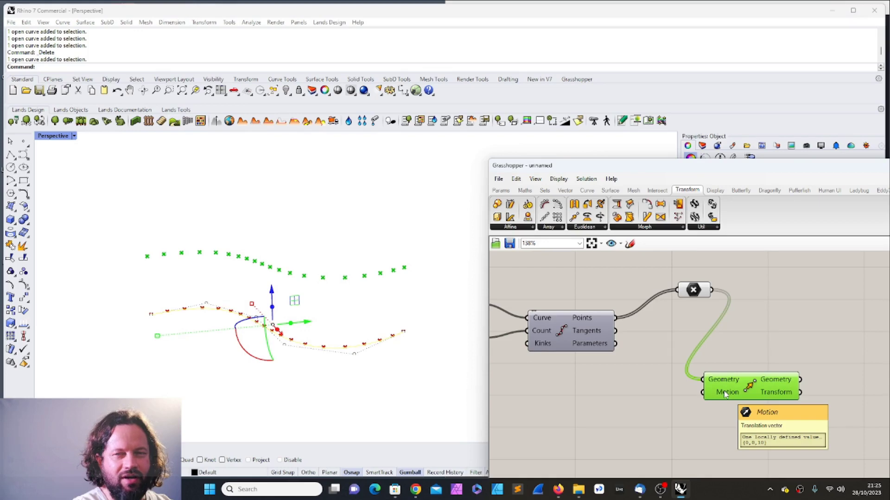
{"action": "left_click_drag", "start_coordinate": [726, 394], "coordinate": [724, 396]}
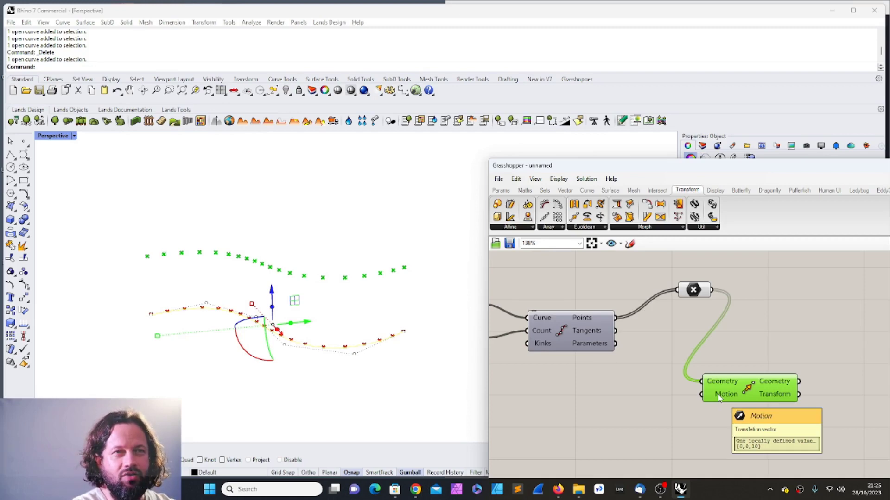
Step: Raise the Segments slider to divide the curve into more segments
{"action": "scroll", "coordinate": [710, 379], "scroll_direction": "down", "scroll_amount": 5}
{"action": "scroll", "coordinate": [622, 371], "scroll_direction": "up", "scroll_amount": 7}
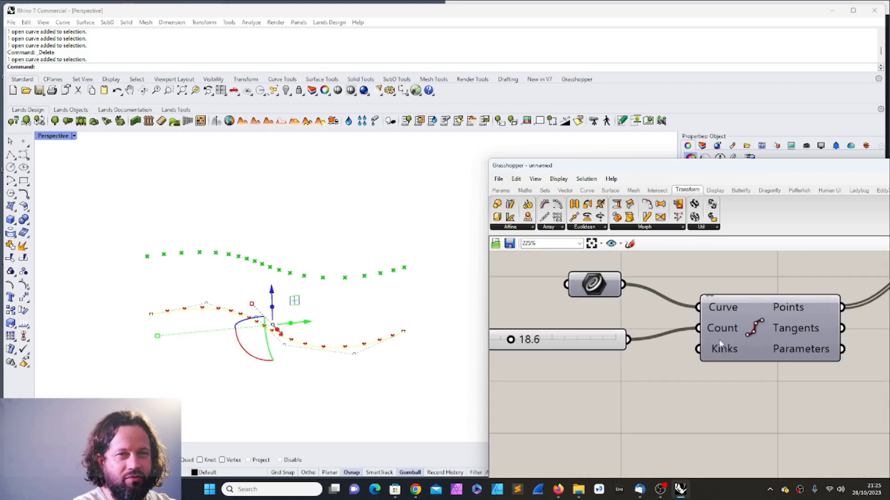
{"action": "scroll", "coordinate": [680, 362], "scroll_direction": "down", "scroll_amount": 3}
{"action": "left_click", "coordinate": [602, 352]}
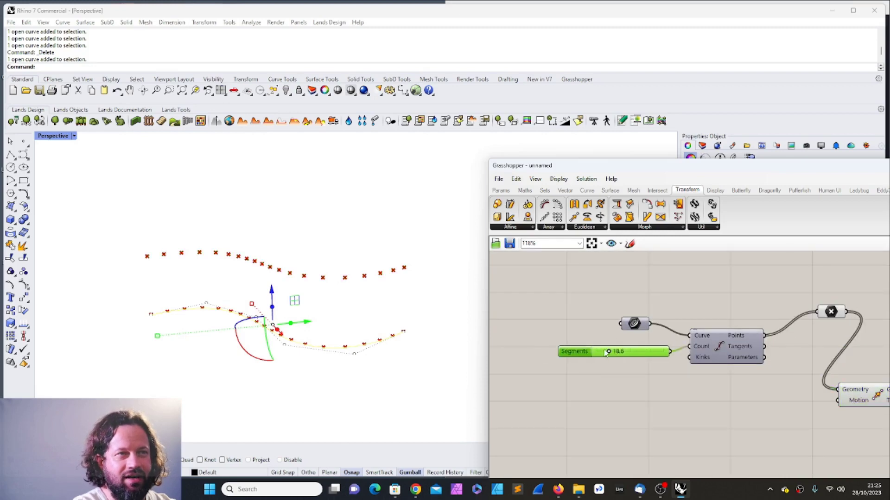
{"action": "left_click_drag", "start_coordinate": [608, 352], "coordinate": [622, 352]}
Step: Try to set one vector for the Move component's Motion input by picking its end point freely in the viewport
{"action": "right_click_drag", "start_coordinate": [850, 404], "coordinate": [775, 391]}
{"action": "scroll", "coordinate": [774, 390], "scroll_direction": "up", "scroll_amount": 3}
{"action": "right_click", "coordinate": [784, 387]}
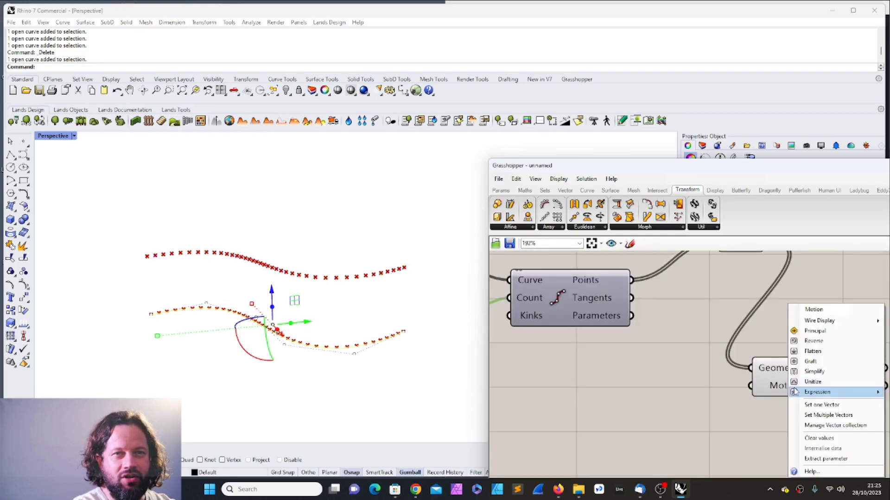
{"action": "left_click", "coordinate": [758, 417]}
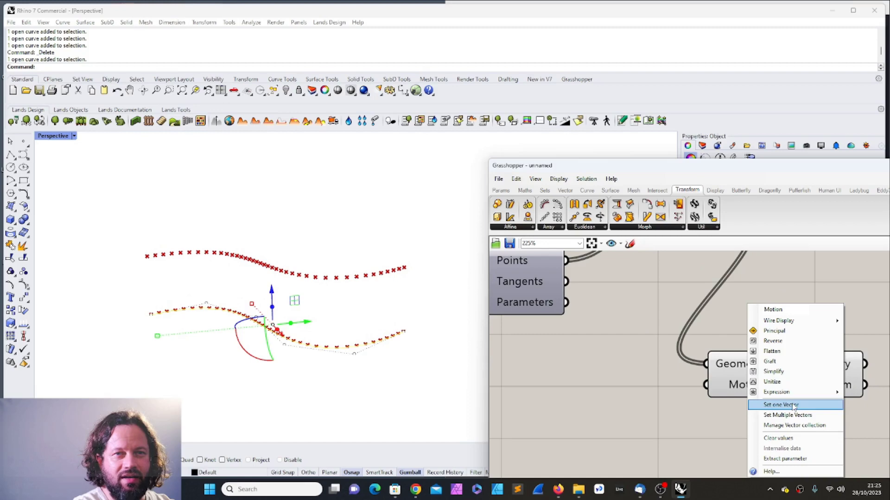
{"action": "left_click", "coordinate": [793, 406]}
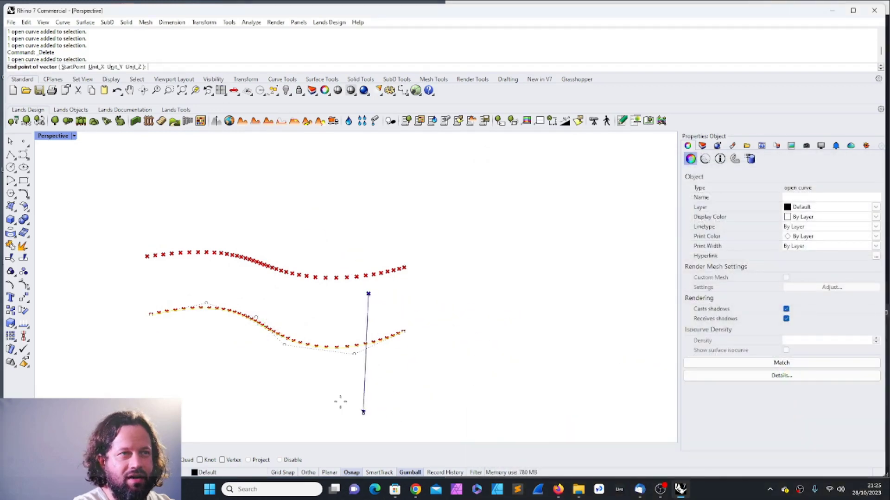
{"action": "left_click", "coordinate": [360, 255]}
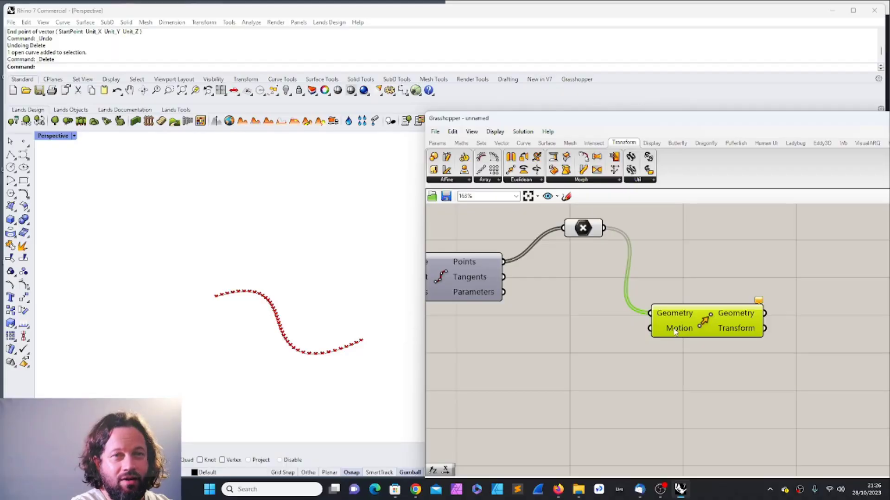
{"action": "right_click", "coordinate": [675, 331]}
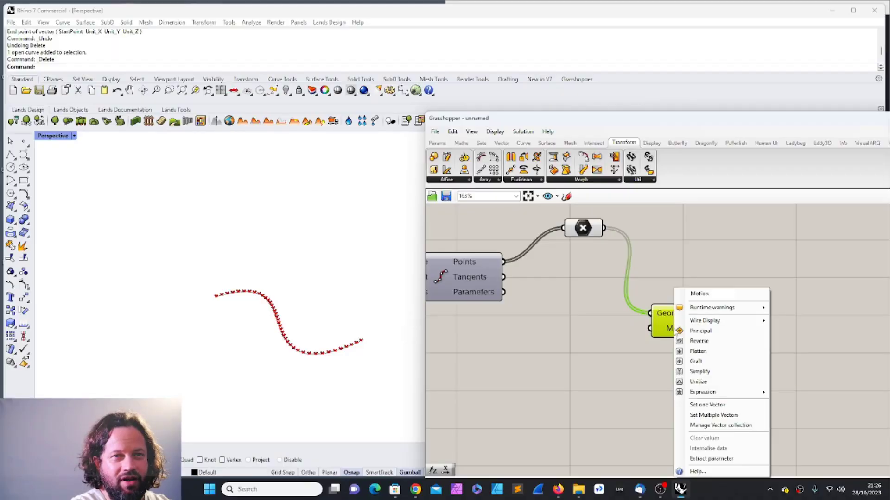
{"action": "left_click", "coordinate": [730, 406]}
Step: Draw a vertical line upward from the end of the S-shaped curve nearest the canvas
{"action": "left_click", "coordinate": [11, 156]}
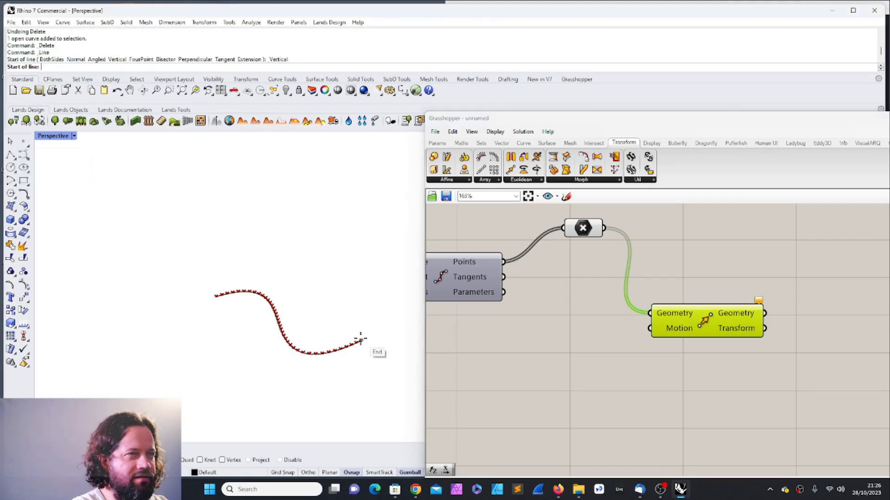
{"action": "left_click", "coordinate": [12, 157]}
{"action": "left_click", "coordinate": [75, 160]}
{"action": "left_click", "coordinate": [361, 340]}
{"action": "left_click", "coordinate": [362, 277]}
{"action": "mouse_move", "coordinate": [361, 277]}
{"action": "right_mouse_down"}
{"action": "mouse_move", "coordinate": [322, 294]}
{"action": "mouse_move", "coordinate": [340, 323]}
{"action": "right_mouse_up"}
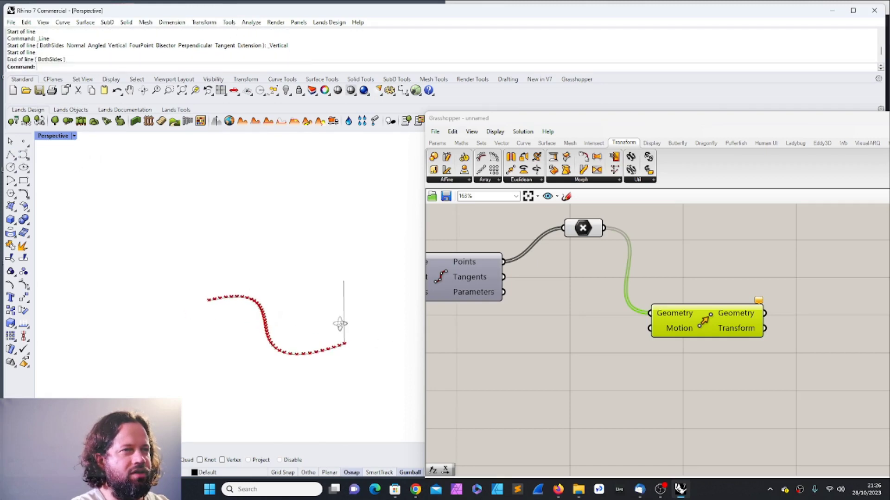
Step: Set one vector for Move's Motion input, using the StartPoint option and snapping to the vertical line's lower and upper ends
{"action": "left_click", "coordinate": [713, 341]}
{"action": "right_click", "coordinate": [676, 330]}
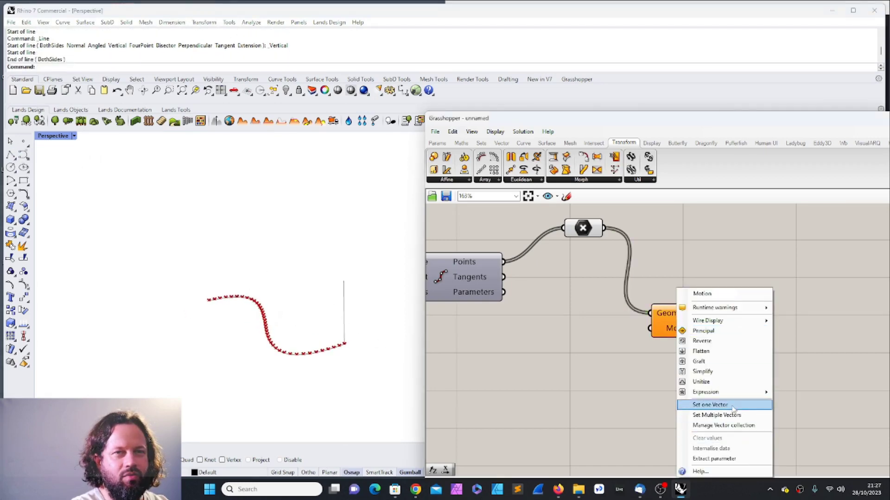
{"action": "left_click", "coordinate": [704, 406]}
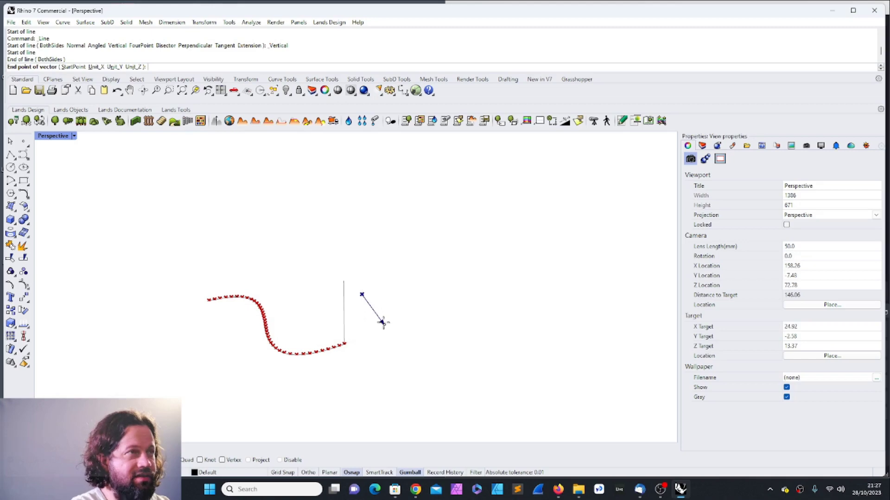
{"action": "left_click", "coordinate": [71, 67]}
{"action": "left_click", "coordinate": [346, 345]}
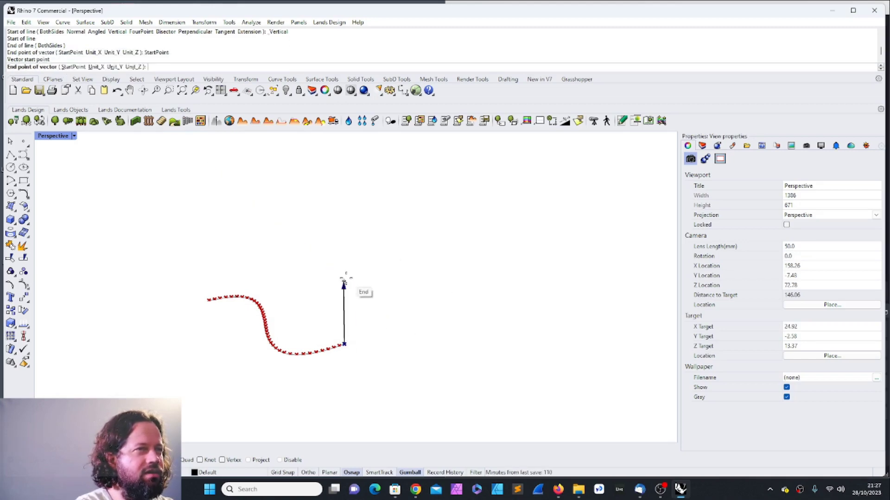
{"action": "left_click", "coordinate": [346, 282]}
Step: Lower the Segments slider so that both the original and the moved point rows contain fewer points
{"action": "mouse_move", "coordinate": [338, 325]}
{"action": "right_mouse_down"}
{"action": "mouse_move", "coordinate": [312, 259]}
{"action": "mouse_move", "coordinate": [314, 312]}
{"action": "mouse_move", "coordinate": [337, 327]}
{"action": "right_mouse_up"}
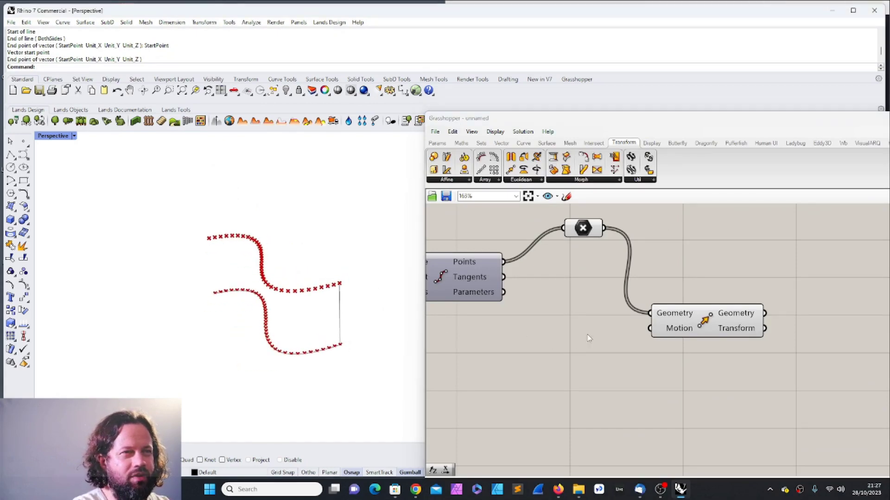
{"action": "scroll", "coordinate": [708, 326], "scroll_direction": "down", "scroll_amount": 7}
{"action": "scroll", "coordinate": [629, 321], "scroll_direction": "up", "scroll_amount": 6}
{"action": "mouse_move", "coordinate": [560, 296]}
{"action": "left_mouse_down"}
{"action": "mouse_move", "coordinate": [542, 299]}
{"action": "mouse_move", "coordinate": [550, 300]}
{"action": "left_mouse_up"}
{"action": "mouse_move", "coordinate": [312, 306]}
{"action": "right_mouse_down"}
{"action": "mouse_move", "coordinate": [321, 307]}
{"action": "mouse_move", "coordinate": [304, 307]}
{"action": "right_mouse_up"}
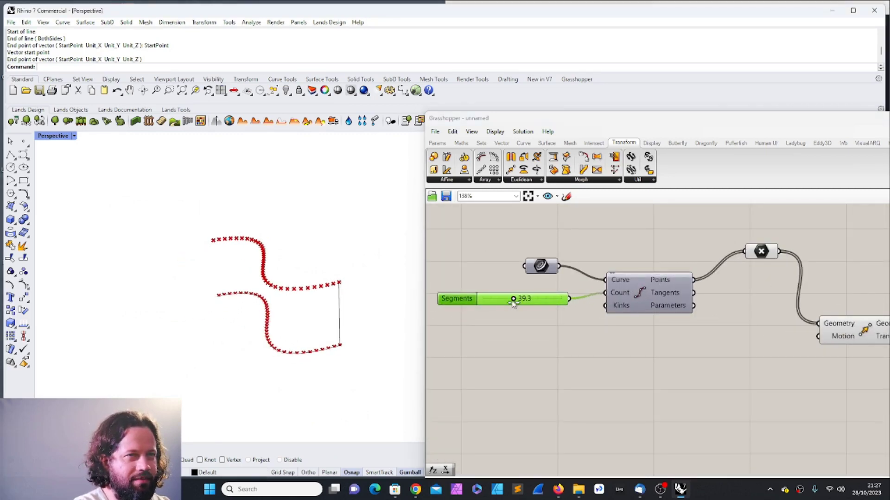
{"action": "left_click_drag", "start_coordinate": [513, 301], "coordinate": [498, 301]}
{"action": "scroll", "coordinate": [672, 342], "scroll_direction": "down", "scroll_amount": 4}
{"action": "scroll", "coordinate": [773, 348], "scroll_direction": "up", "scroll_amount": 4}
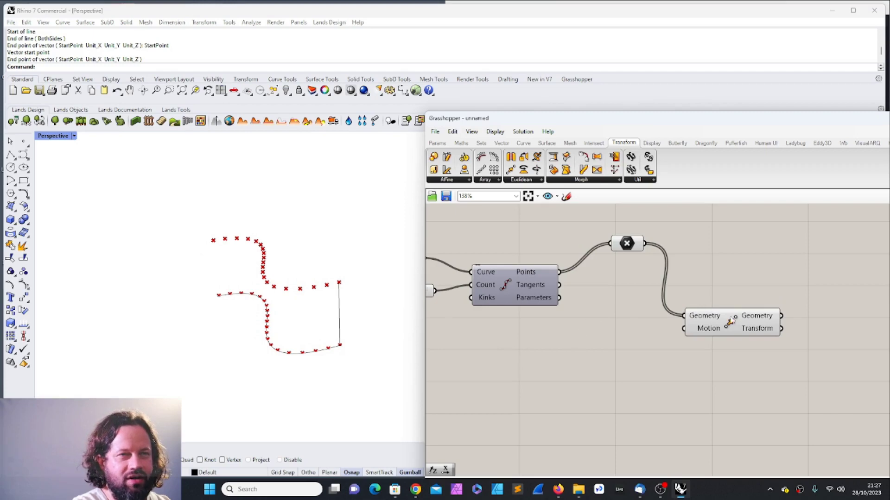
{"action": "left_click_drag", "start_coordinate": [730, 321], "coordinate": [733, 323]}
Step: Add a Unit Z vector component below the Point parameter and connect its Unit vector output to Move's Motion input
{"action": "left_click", "coordinate": [502, 143]}
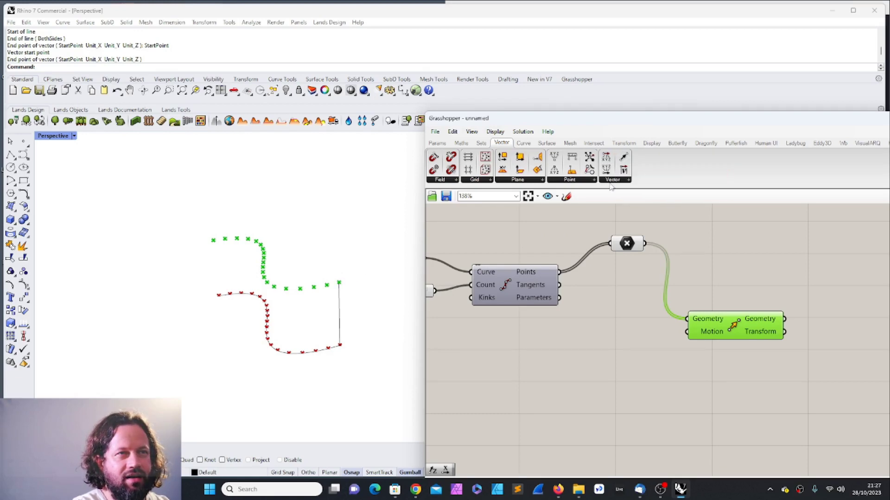
{"action": "left_click", "coordinate": [527, 181]}
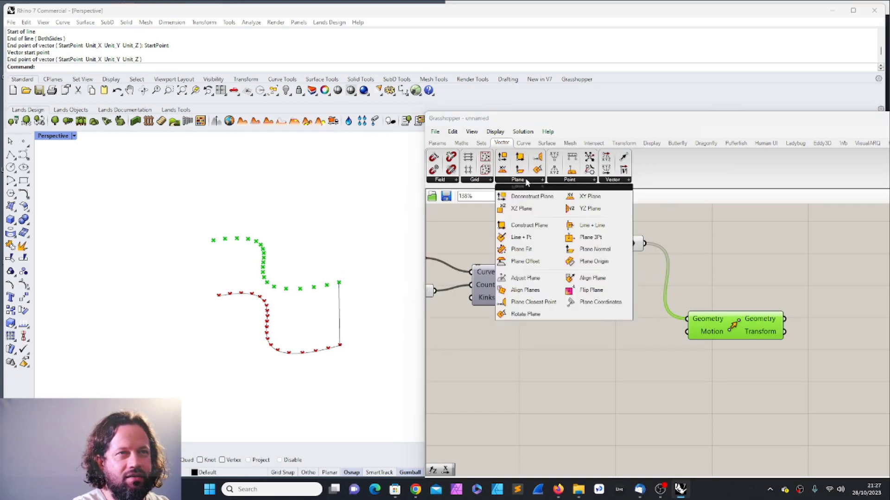
{"action": "left_click", "coordinate": [564, 181]}
{"action": "left_click", "coordinate": [606, 181]}
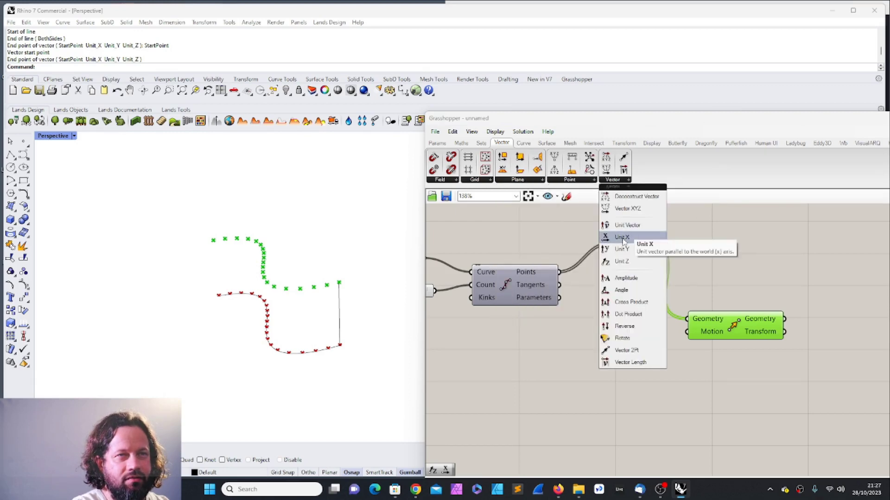
{"action": "left_click", "coordinate": [631, 263]}
{"action": "left_click", "coordinate": [633, 372]}
{"action": "scroll", "coordinate": [688, 362], "scroll_direction": "down", "scroll_amount": 5}
{"action": "left_click_drag", "start_coordinate": [632, 370], "coordinate": [649, 362]}
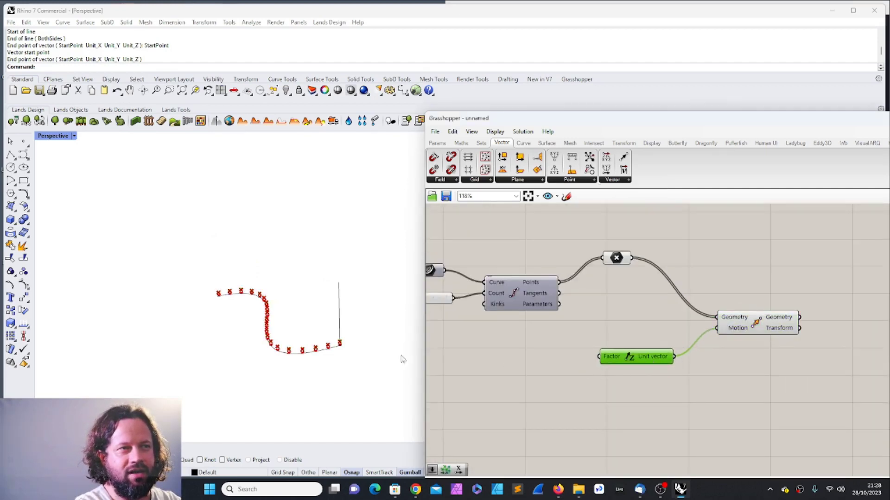
Step: Delete the vertical line at the end of the S-shaped curve in the Rhino viewport
{"action": "scroll", "coordinate": [332, 354], "scroll_direction": "up", "scroll_amount": 4}
{"action": "scroll", "coordinate": [341, 341], "scroll_direction": "down", "scroll_amount": 1}
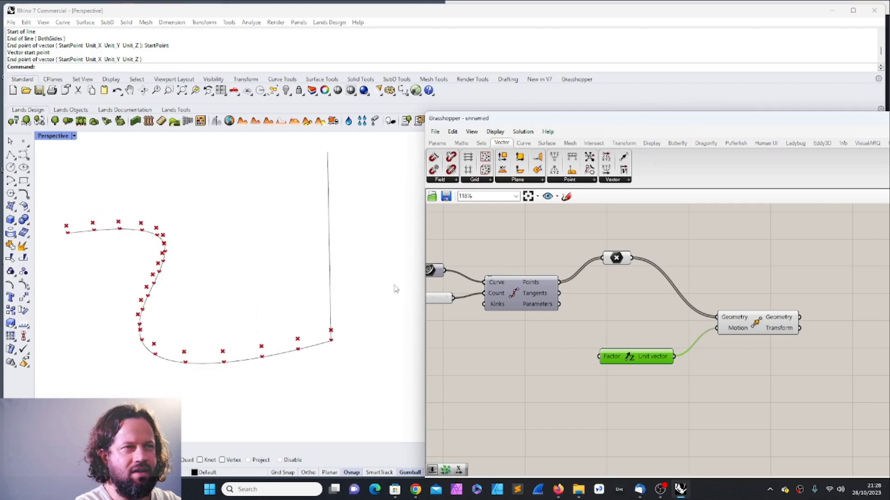
{"action": "left_click", "coordinate": [329, 272]}
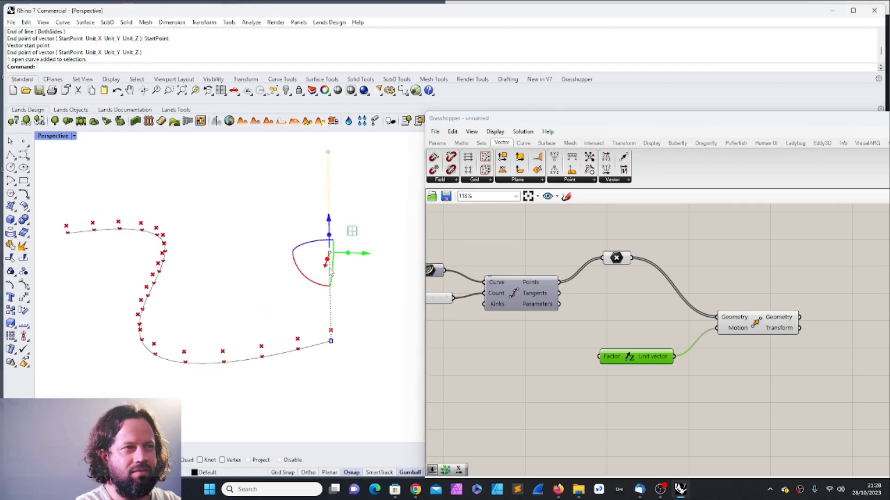
{"action": "key", "text": "Delete"}
{"action": "right_click_drag", "start_coordinate": [315, 319], "coordinate": [309, 284]}
{"action": "scroll", "coordinate": [324, 324], "scroll_direction": "up", "scroll_amount": 9}
Step: Shift the Unit Z component and the Segments slider slightly on the Grasshopper canvas to tidy the layout
{"action": "mouse_move", "coordinate": [606, 358]}
{"action": "left_mouse_down"}
{"action": "mouse_move", "coordinate": [587, 361]}
{"action": "mouse_move", "coordinate": [597, 357]}
{"action": "left_mouse_up"}
{"action": "left_click", "coordinate": [626, 387]}
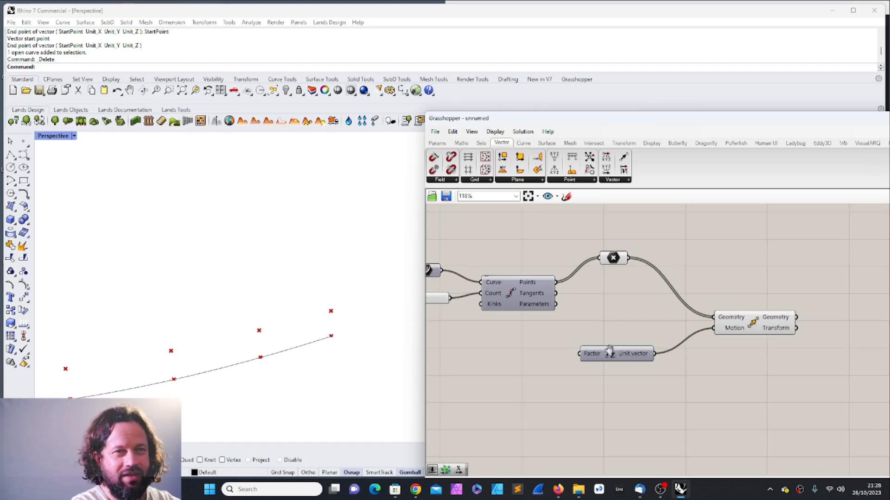
{"action": "right_click", "coordinate": [609, 355]}
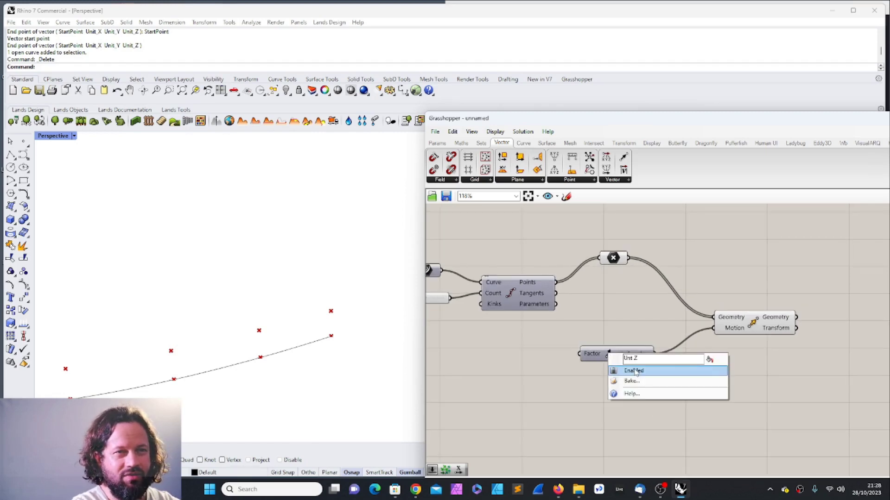
{"action": "left_click", "coordinate": [593, 356]}
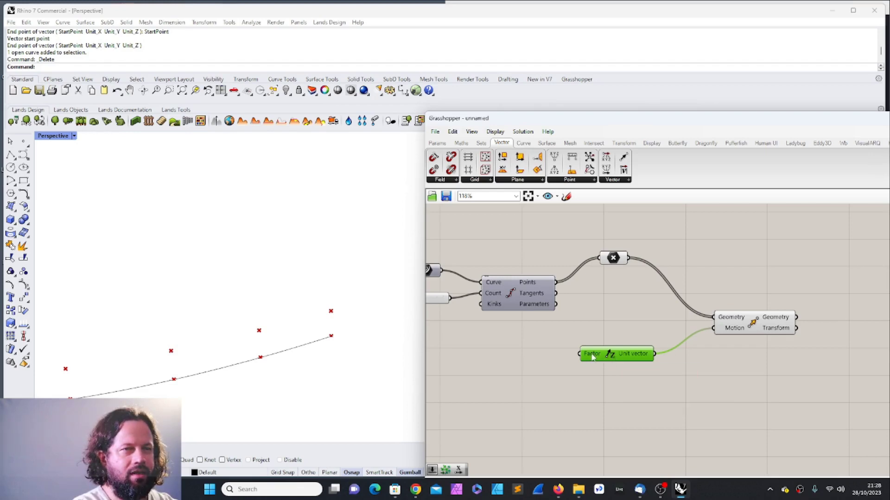
{"action": "scroll", "coordinate": [757, 381], "scroll_direction": "down", "scroll_amount": 3}
{"action": "scroll", "coordinate": [576, 366], "scroll_direction": "up", "scroll_amount": 5}
{"action": "scroll", "coordinate": [540, 328], "scroll_direction": "down", "scroll_amount": 2}
{"action": "left_click_drag", "start_coordinate": [506, 302], "coordinate": [493, 308]}
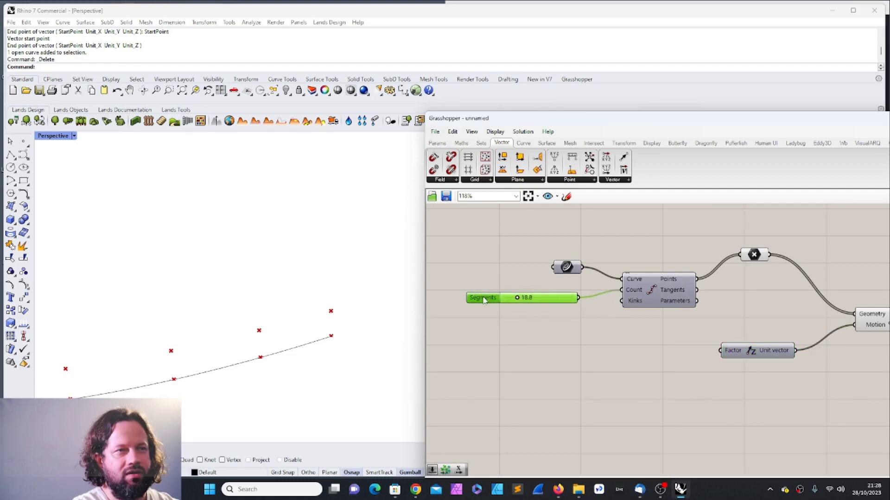
{"action": "left_click", "coordinate": [613, 322]}
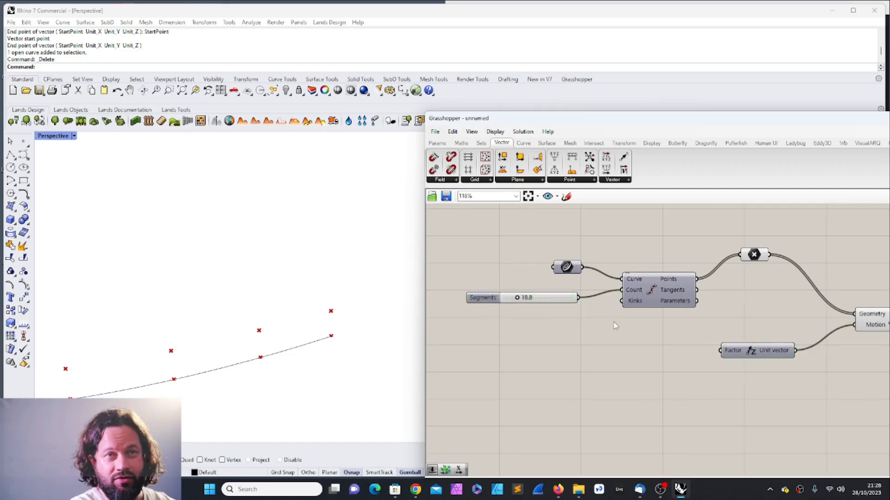
{"action": "scroll", "coordinate": [612, 321], "scroll_direction": "down", "scroll_amount": 3}
{"action": "left_click_drag", "start_coordinate": [508, 253], "coordinate": [836, 380]}
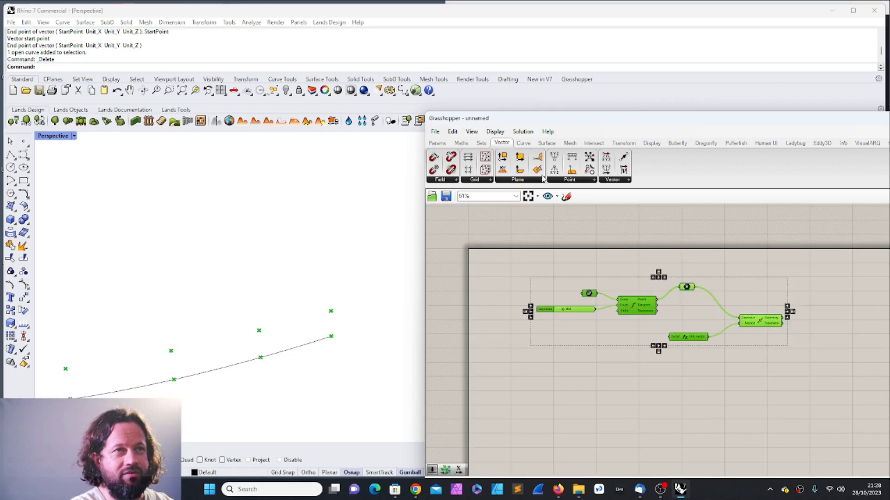
{"action": "left_click", "coordinate": [437, 142]}
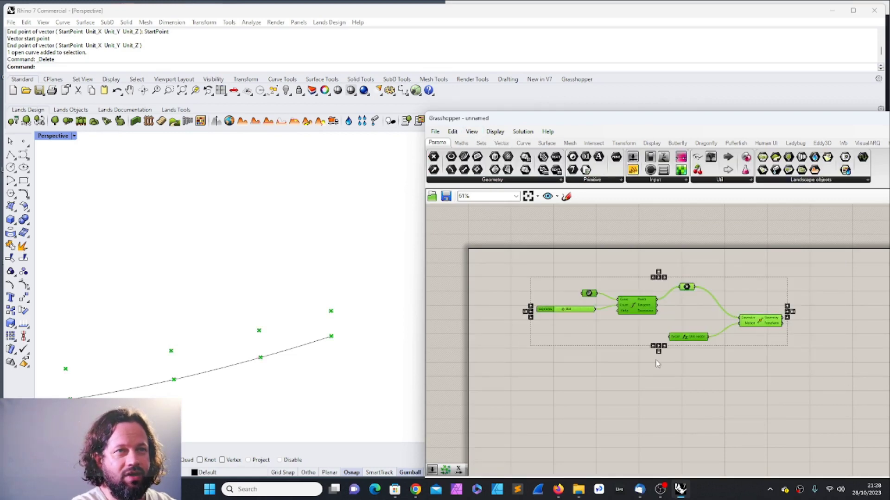
{"action": "scroll", "coordinate": [648, 361], "scroll_direction": "up", "scroll_amount": 3}
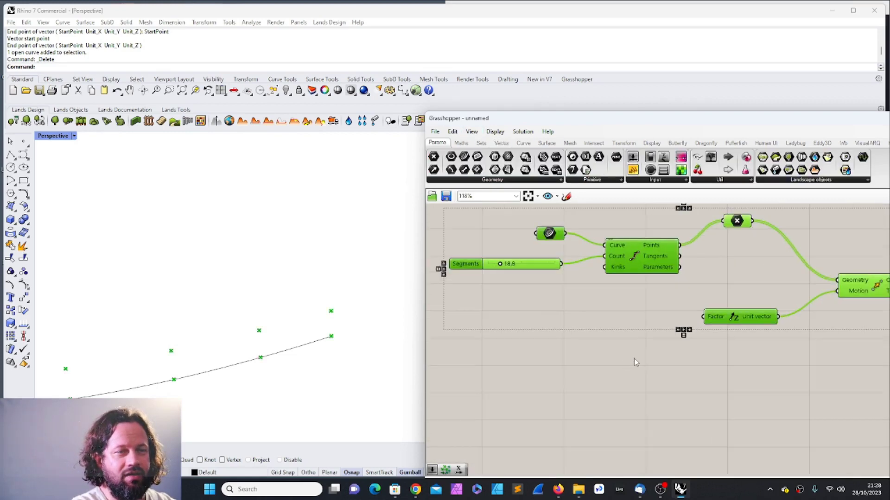
{"action": "double_click", "coordinate": [592, 346]}
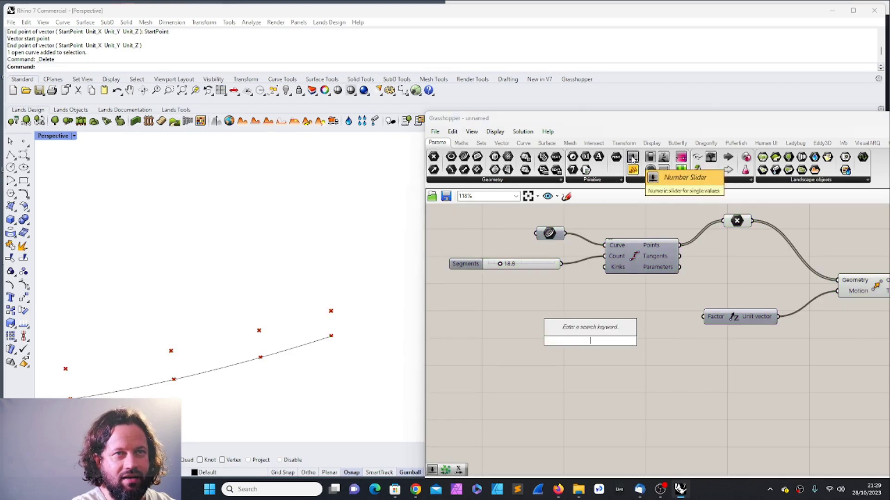
{"action": "type", "text": "num"}
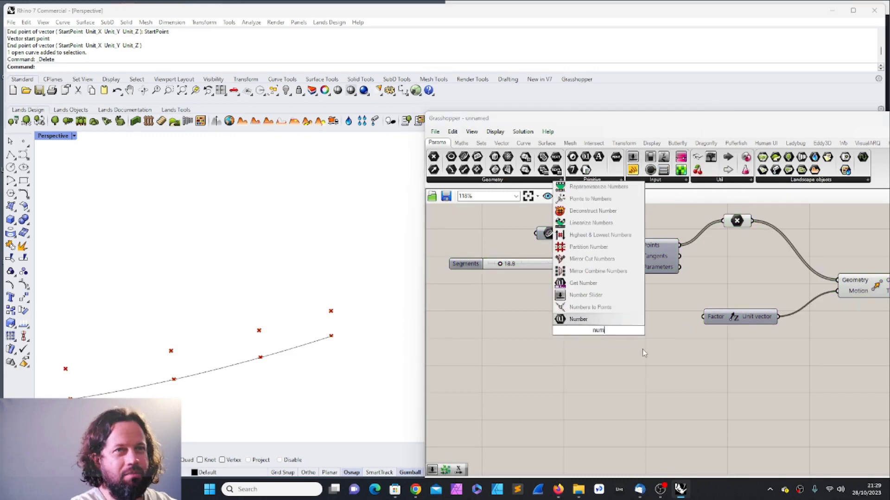
{"action": "left_click", "coordinate": [585, 295]}
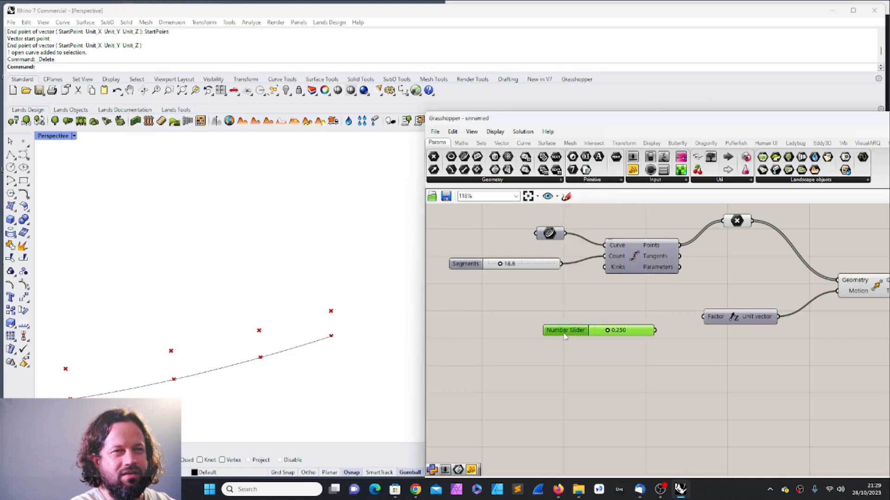
{"action": "key", "text": "Delete"}
Step: Duplicate the Segments slider, place the copy below Divide Curve, and connect it to Unit Z's Factor input
{"action": "left_click_drag", "start_coordinate": [463, 264], "coordinate": [470, 263]}
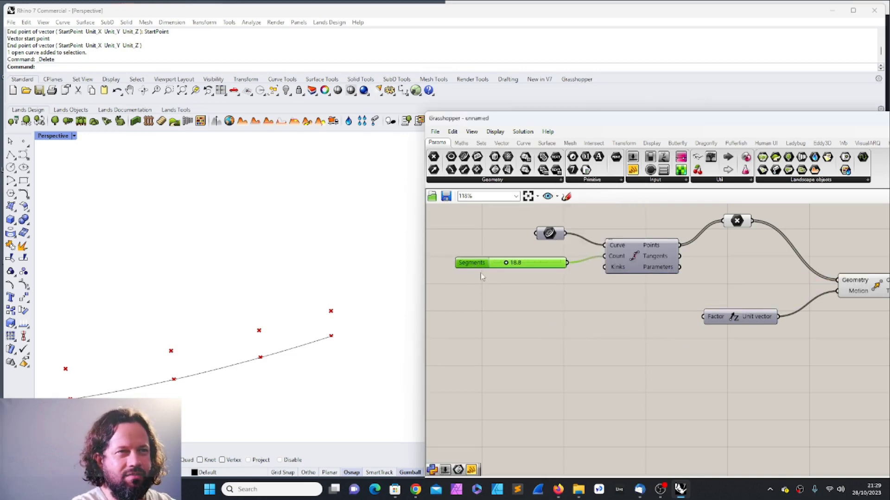
{"action": "left_click", "coordinate": [480, 272]}
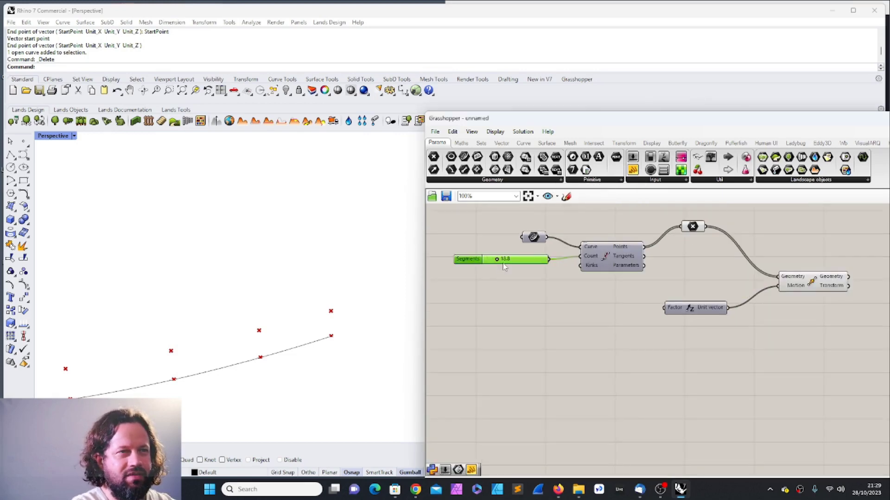
{"action": "scroll", "coordinate": [501, 263], "scroll_direction": "up", "scroll_amount": 1}
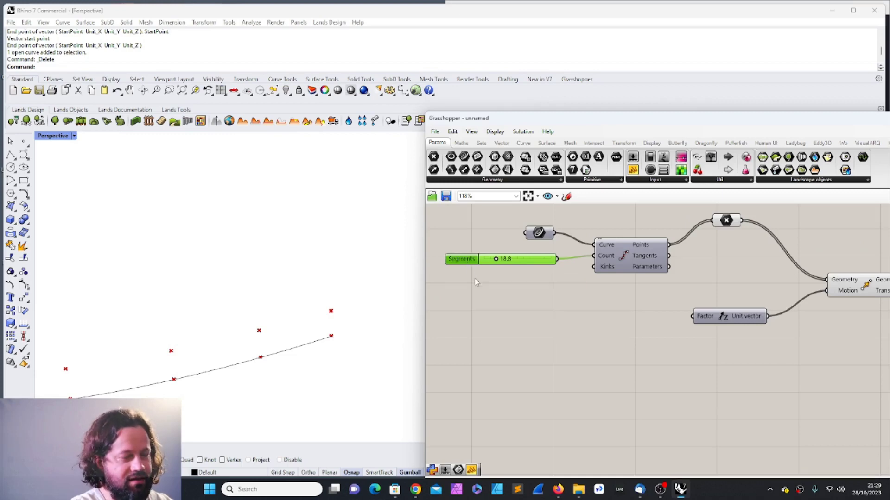
{"action": "key", "text": "ctrl+c"}
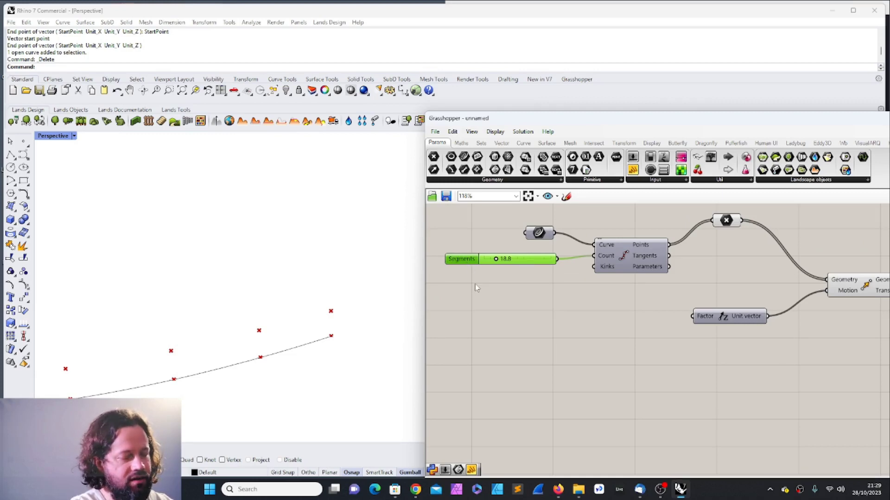
{"action": "key", "text": "ctrl+v"}
{"action": "left_click_drag", "start_coordinate": [474, 264], "coordinate": [557, 357]}
{"action": "left_click_drag", "start_coordinate": [644, 356], "coordinate": [692, 316]}
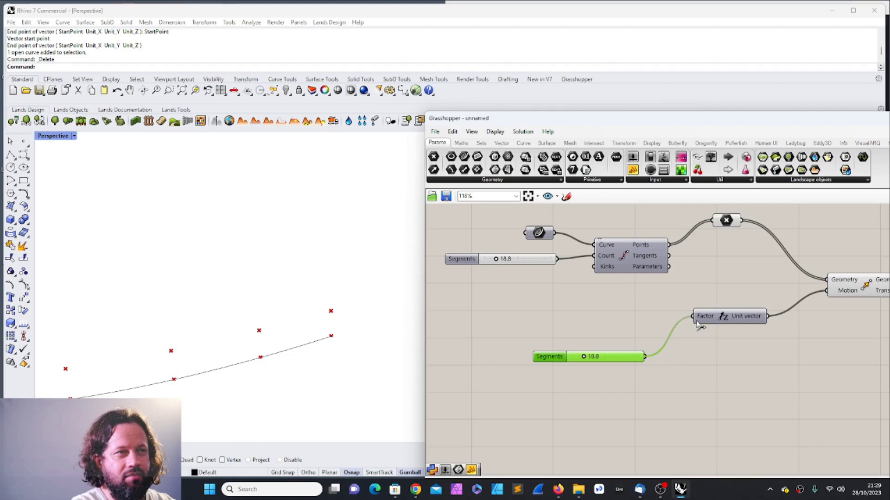
{"action": "scroll", "coordinate": [303, 338], "scroll_direction": "down", "scroll_amount": 18}
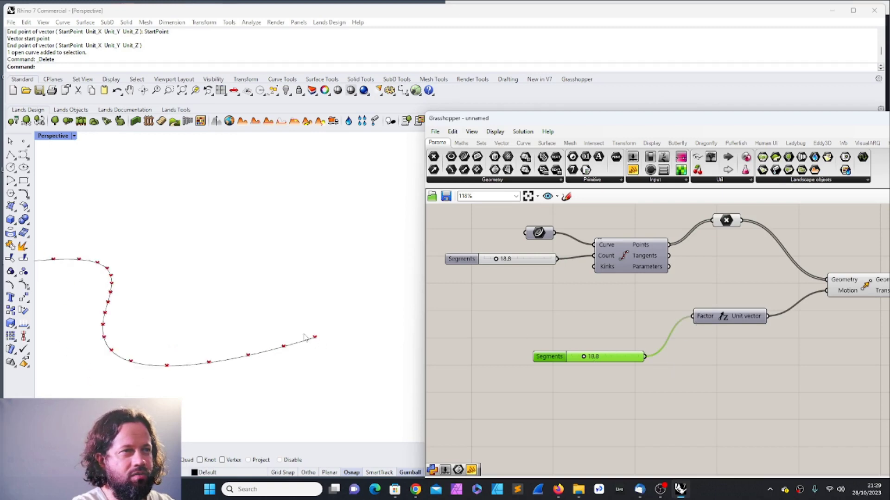
{"action": "mouse_move", "coordinate": [307, 310]}
{"action": "right_mouse_down"}
{"action": "mouse_move", "coordinate": [313, 292]}
{"action": "mouse_move", "coordinate": [298, 300]}
{"action": "right_mouse_up"}
{"action": "scroll", "coordinate": [299, 303], "scroll_direction": "up", "scroll_amount": 3}
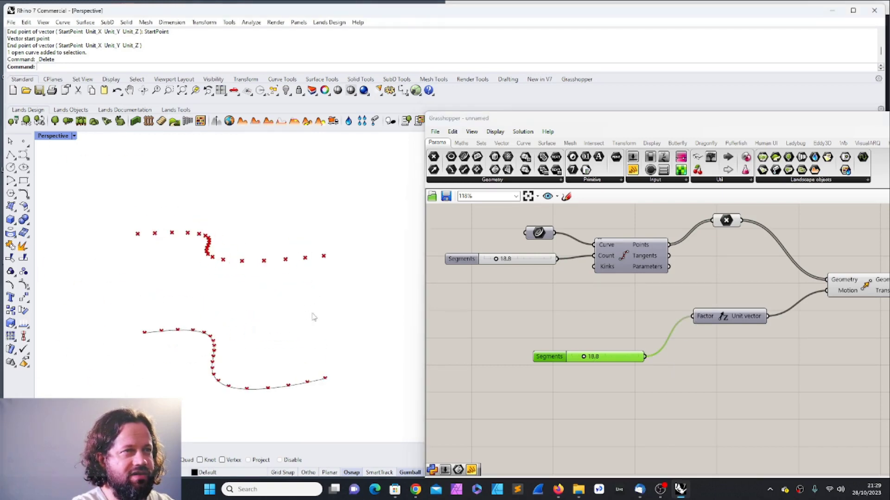
{"action": "left_click_drag", "start_coordinate": [730, 321], "coordinate": [739, 323]}
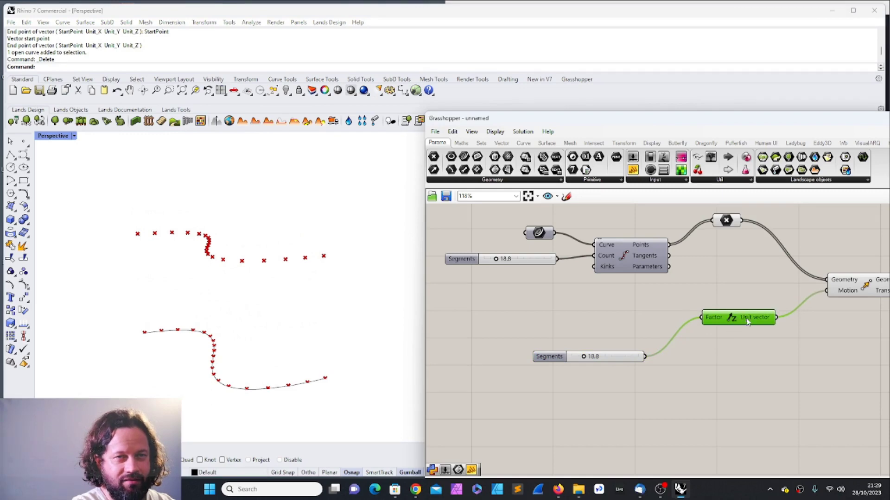
Step: Set the rounding of the copied Segments slider feeding Unit Z to odd numbers
{"action": "scroll", "coordinate": [587, 363], "scroll_direction": "up", "scroll_amount": 3}
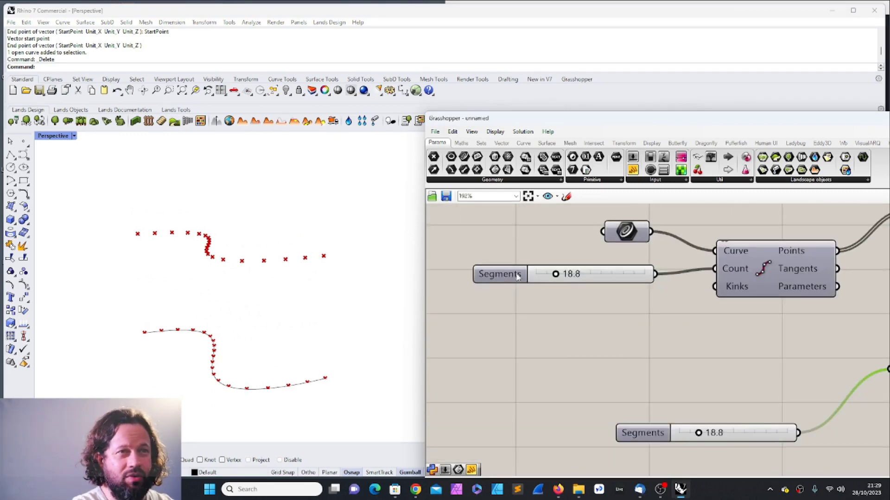
{"action": "left_click_drag", "start_coordinate": [502, 275], "coordinate": [505, 288]}
{"action": "scroll", "coordinate": [633, 408], "scroll_direction": "up", "scroll_amount": 2}
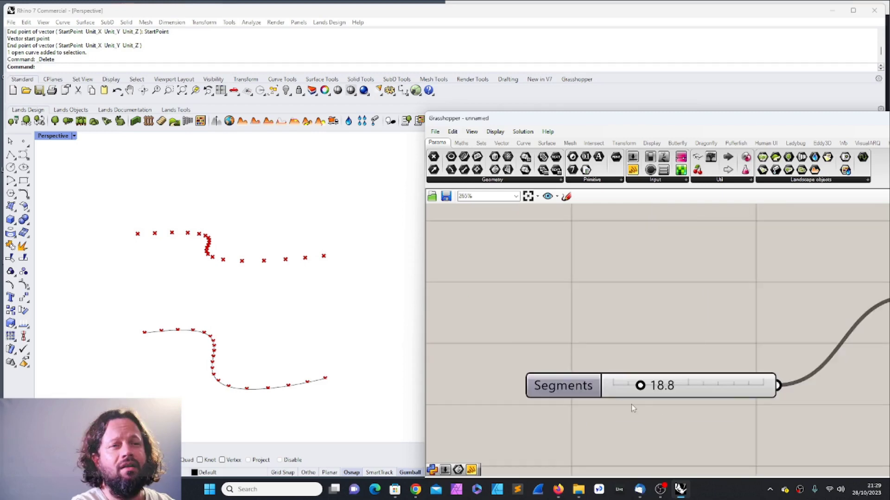
{"action": "double_click", "coordinate": [574, 391]}
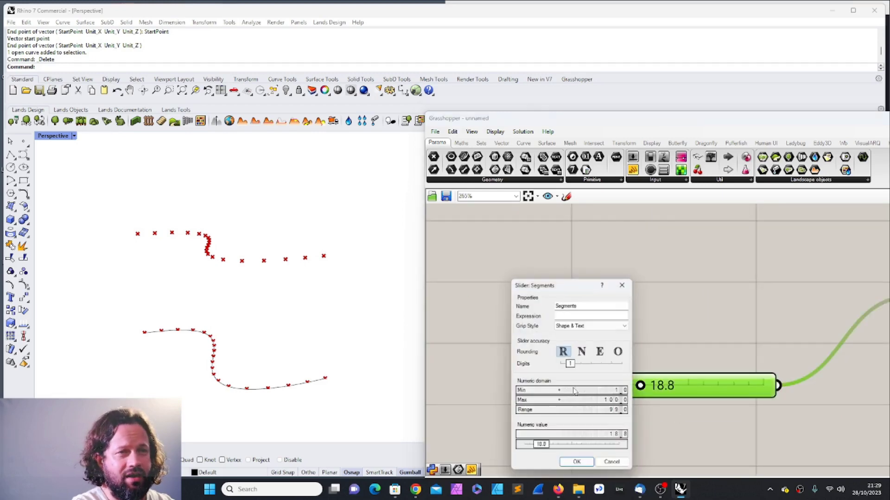
{"action": "left_click", "coordinate": [583, 351]}
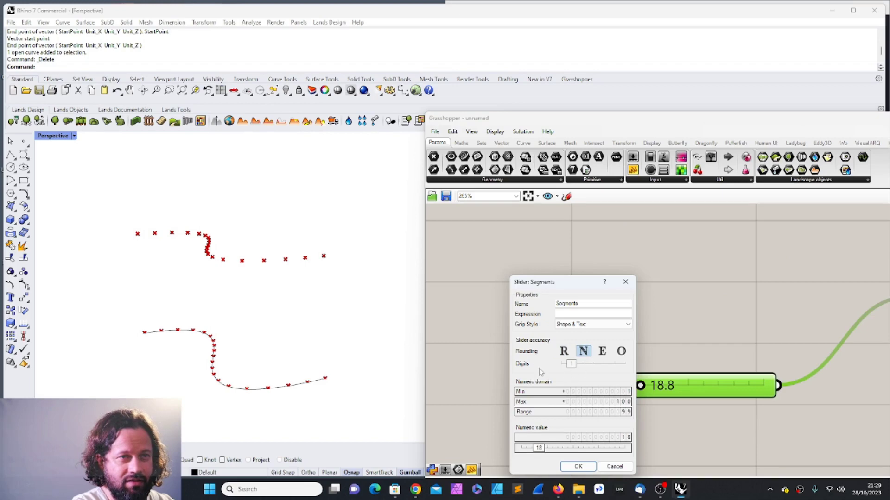
{"action": "left_click", "coordinate": [603, 352]}
{"action": "left_click", "coordinate": [621, 351]}
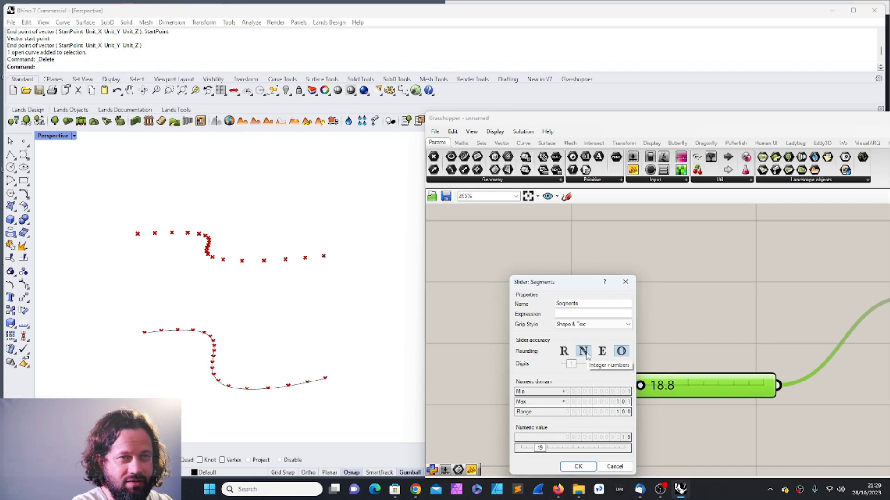
{"action": "left_click", "coordinate": [578, 466]}
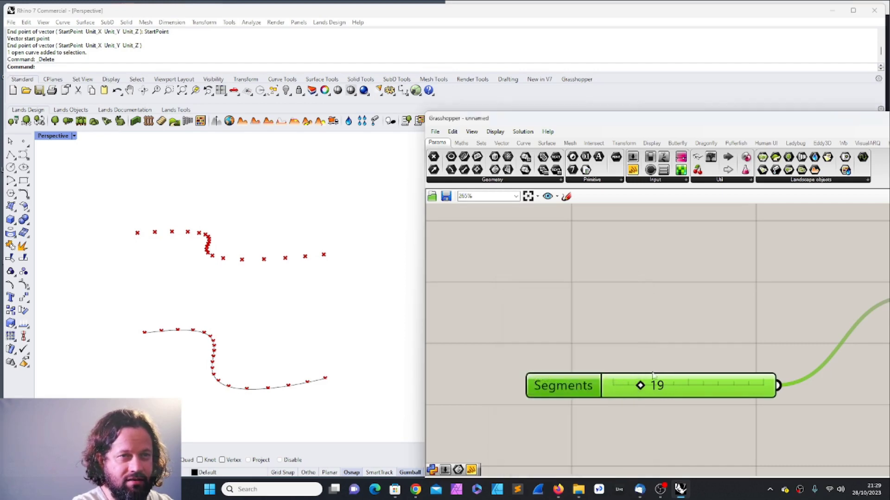
Step: Set the rounding of the original Segments slider feeding Divide Curve's Count to integer numbers
{"action": "scroll", "coordinate": [652, 379], "scroll_direction": "down", "scroll_amount": 5}
{"action": "scroll", "coordinate": [567, 319], "scroll_direction": "up", "scroll_amount": 6}
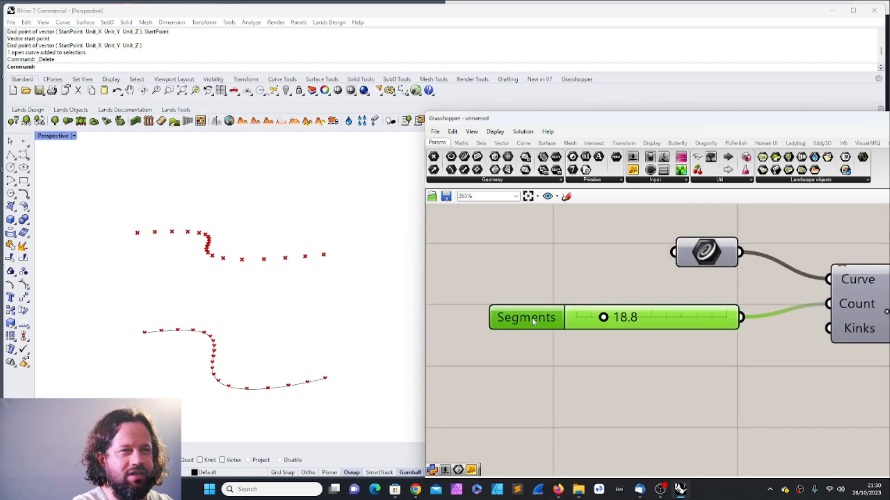
{"action": "right_click", "coordinate": [531, 318]}
{"action": "right_click", "coordinate": [546, 316]}
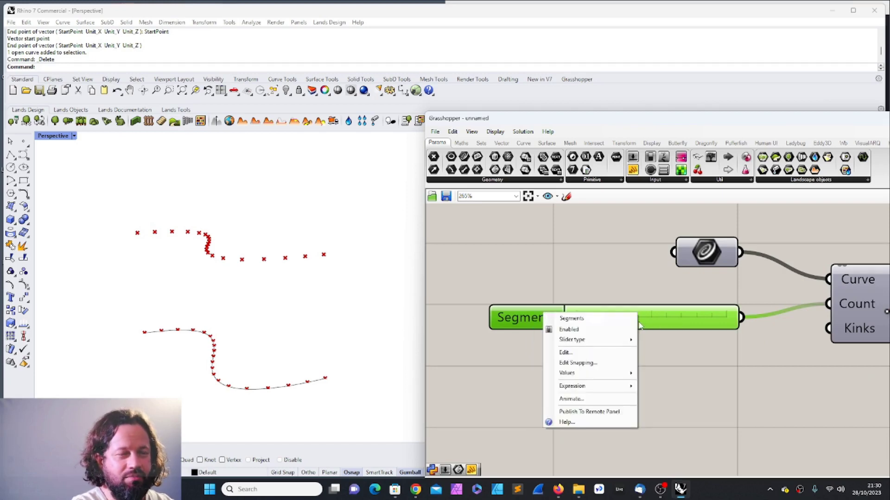
{"action": "left_click", "coordinate": [565, 353]}
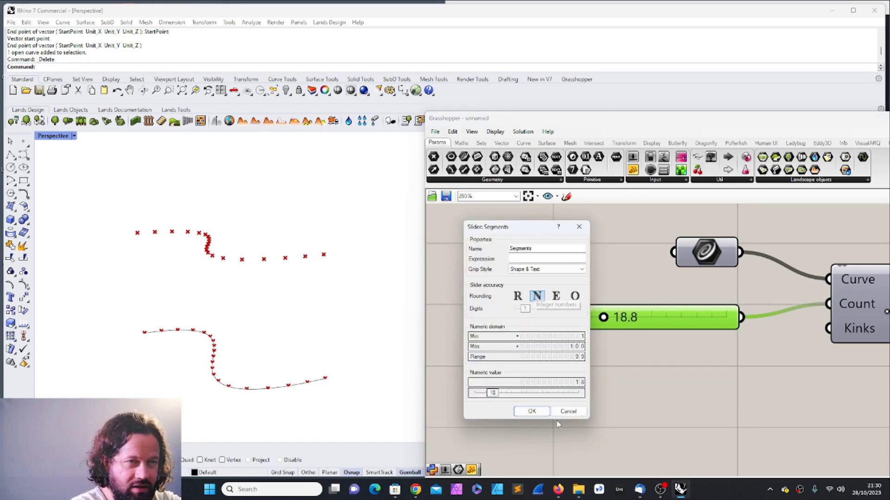
{"action": "left_click", "coordinate": [533, 412]}
Step: Set the rounding of the Segments slider feeding Unit Z's Factor to floating point numbers
{"action": "scroll", "coordinate": [590, 358], "scroll_direction": "up", "scroll_amount": 1}
{"action": "right_click", "coordinate": [504, 361]}
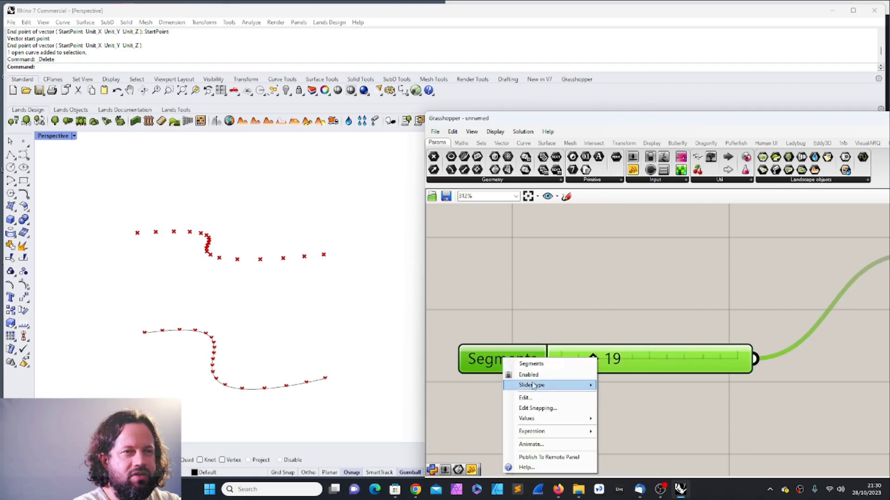
{"action": "left_click", "coordinate": [485, 383]}
{"action": "left_click", "coordinate": [495, 361]}
{"action": "left_click", "coordinate": [485, 332]}
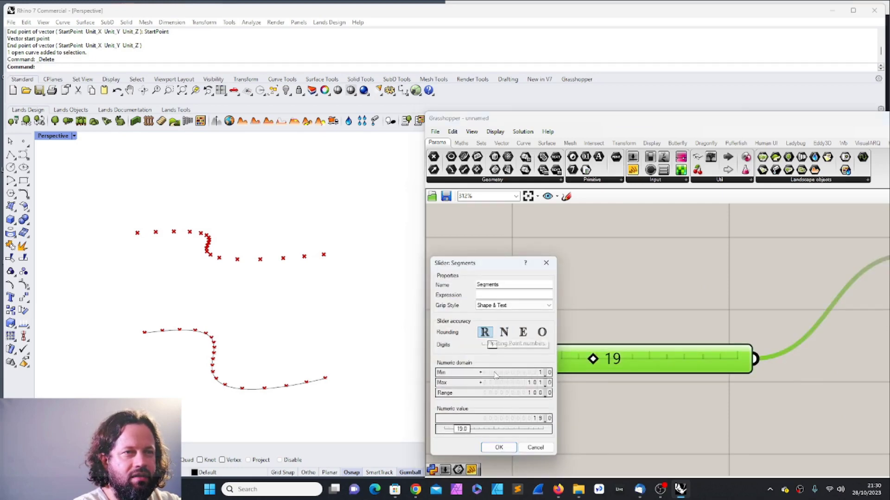
{"action": "left_click", "coordinate": [498, 448]}
Step: Vary the slider feeding Unit Z's Factor and leave it at 11.1 to adjust the height of the moved points
{"action": "mouse_move", "coordinate": [583, 360]}
{"action": "left_mouse_down"}
{"action": "mouse_move", "coordinate": [568, 363]}
{"action": "mouse_move", "coordinate": [598, 364]}
{"action": "left_mouse_up"}
{"action": "scroll", "coordinate": [324, 302], "scroll_direction": "down", "scroll_amount": 10}
{"action": "mouse_move", "coordinate": [308, 304]}
{"action": "right_mouse_down"}
{"action": "mouse_move", "coordinate": [324, 272]}
{"action": "mouse_move", "coordinate": [322, 305]}
{"action": "right_mouse_up"}
{"action": "scroll", "coordinate": [318, 287], "scroll_direction": "up", "scroll_amount": 7}
{"action": "left_click_drag", "start_coordinate": [595, 355], "coordinate": [572, 354]}
{"action": "right_click_drag", "start_coordinate": [418, 352], "coordinate": [339, 345]}
{"action": "scroll", "coordinate": [547, 351], "scroll_direction": "down", "scroll_amount": 8}
{"action": "scroll", "coordinate": [690, 337], "scroll_direction": "up", "scroll_amount": 5}
{"action": "scroll", "coordinate": [685, 339], "scroll_direction": "down", "scroll_amount": 5}
{"action": "scroll", "coordinate": [728, 312], "scroll_direction": "up", "scroll_amount": 4}
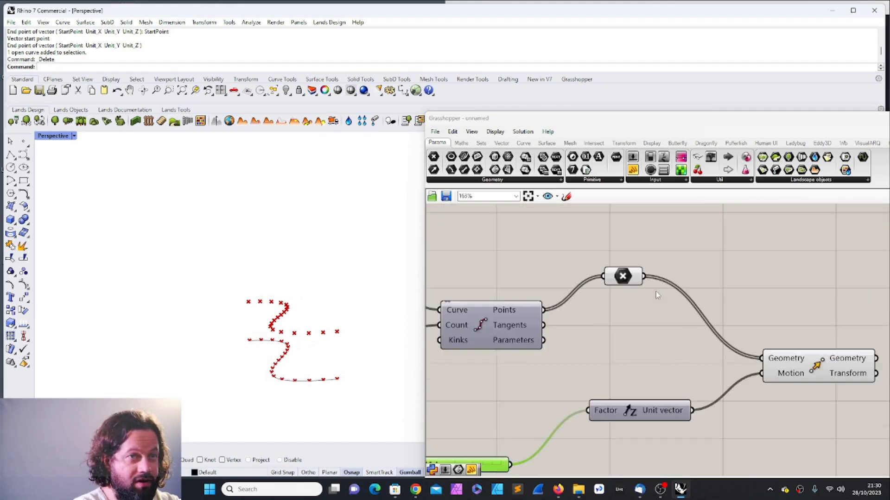
Step: Move the Point parameter higher above the definition and shift the Move component closer to Unit Z
{"action": "left_click_drag", "start_coordinate": [620, 276], "coordinate": [692, 234]}
{"action": "scroll", "coordinate": [630, 290], "scroll_direction": "down", "scroll_amount": 3}
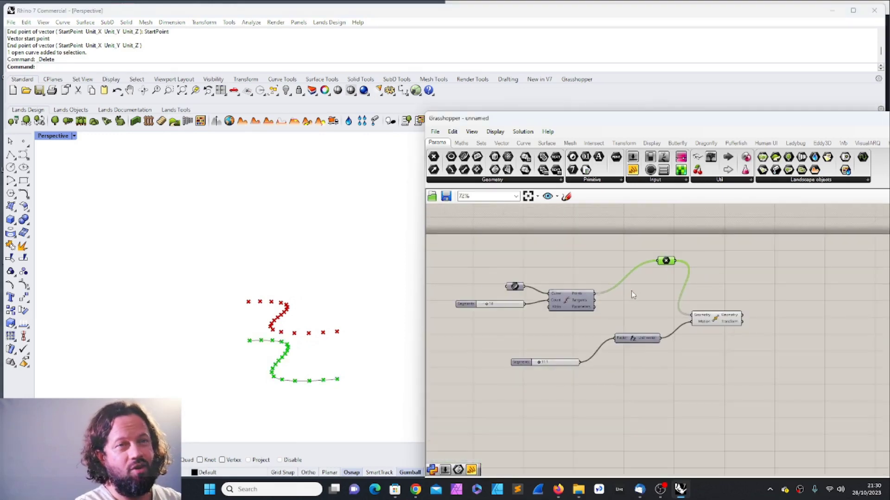
{"action": "scroll", "coordinate": [734, 307], "scroll_direction": "up", "scroll_amount": 2}
{"action": "left_click_drag", "start_coordinate": [734, 349], "coordinate": [707, 349]}
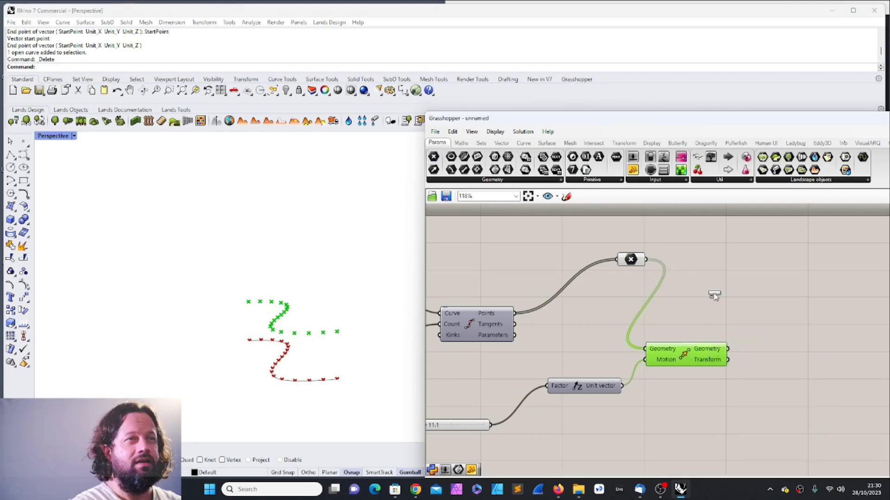
Step: Place a new Point parameter after the Move component and feed Move's Geometry output into it
{"action": "left_click", "coordinate": [793, 329]}
{"action": "scroll", "coordinate": [817, 349], "scroll_direction": "up", "scroll_amount": 4}
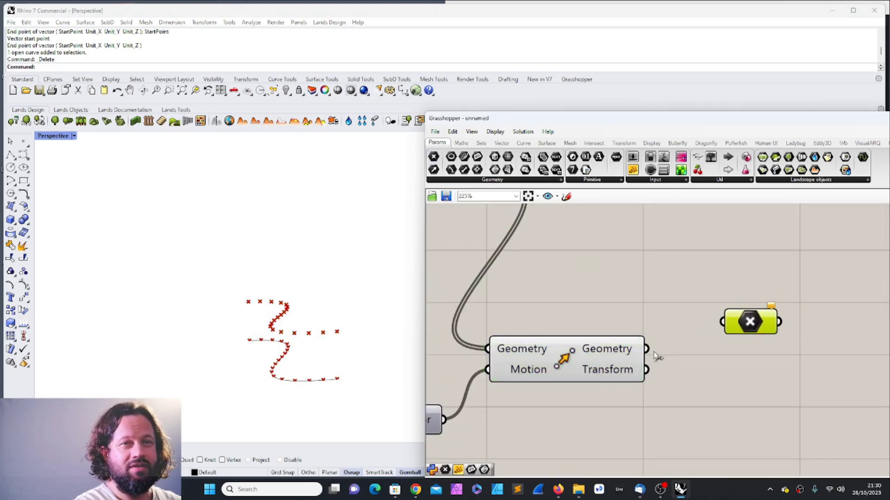
{"action": "left_click_drag", "start_coordinate": [647, 350], "coordinate": [722, 322]}
{"action": "scroll", "coordinate": [702, 365], "scroll_direction": "down", "scroll_amount": 4}
{"action": "scroll", "coordinate": [699, 342], "scroll_direction": "up", "scroll_amount": 3}
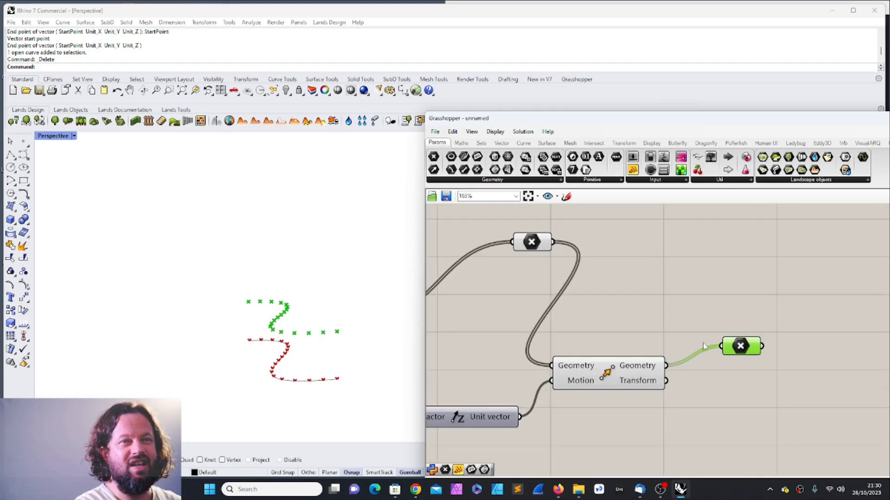
Step: Turn off the Move component's preview and shift the original-points Point parameter slightly
{"action": "left_click", "coordinate": [607, 369]}
{"action": "right_click", "coordinate": [607, 370]}
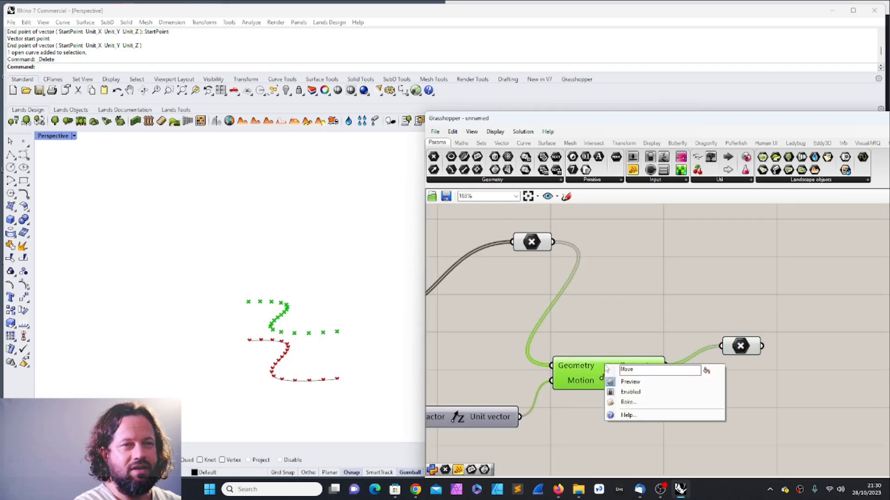
{"action": "left_click", "coordinate": [630, 382]}
{"action": "left_click_drag", "start_coordinate": [533, 242], "coordinate": [588, 245]}
{"action": "left_click", "coordinate": [659, 271]}
Step: Highlight the original and moved Point parameters in turn to compare both point sets in the viewport, aligning the moved-points parameter with Move
{"action": "scroll", "coordinate": [658, 271], "scroll_direction": "down", "scroll_amount": 6}
{"action": "scroll", "coordinate": [554, 291], "scroll_direction": "up", "scroll_amount": 4}
{"action": "scroll", "coordinate": [533, 283], "scroll_direction": "down", "scroll_amount": 2}
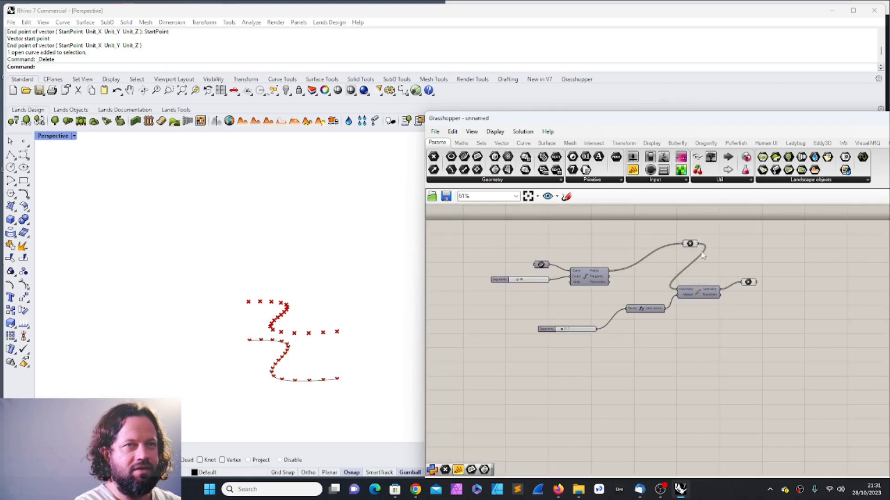
{"action": "left_click", "coordinate": [690, 243]}
{"action": "scroll", "coordinate": [750, 259], "scroll_direction": "up", "scroll_amount": 3}
{"action": "left_click", "coordinate": [746, 303]}
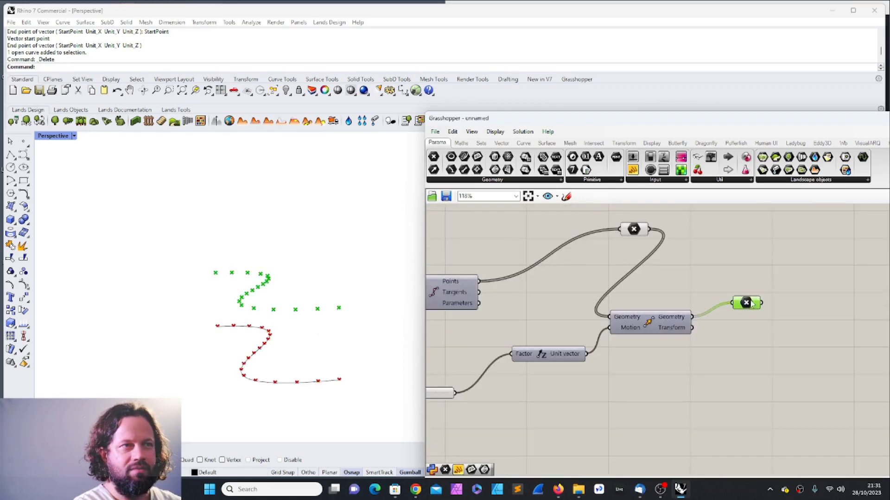
{"action": "left_click_drag", "start_coordinate": [752, 305], "coordinate": [762, 292]}
{"action": "scroll", "coordinate": [742, 271], "scroll_direction": "down", "scroll_amount": 6}
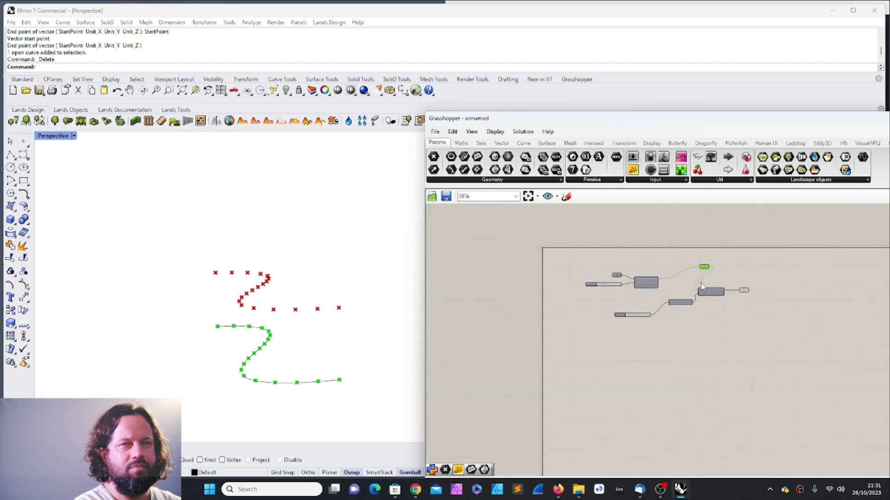
{"action": "scroll", "coordinate": [733, 278], "scroll_direction": "up", "scroll_amount": 4}
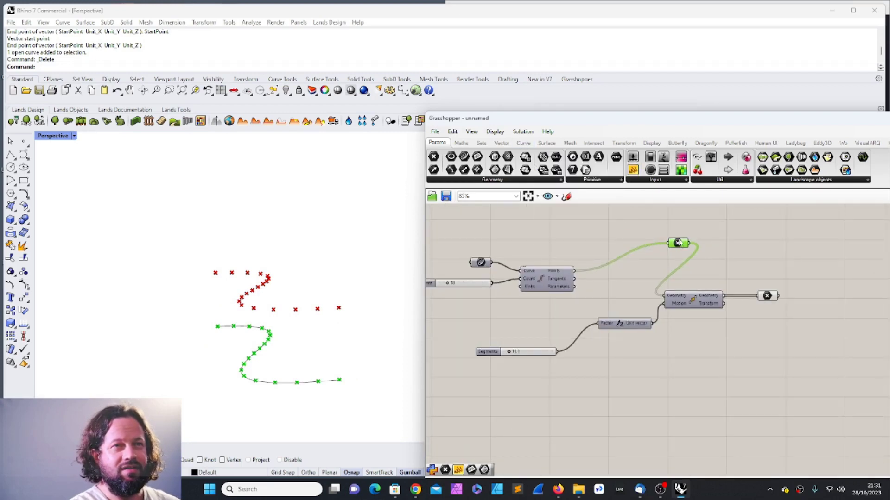
Step: Add a two-point Line component from the Curve primitives beyond the two Point parameters
{"action": "left_click", "coordinate": [524, 143]}
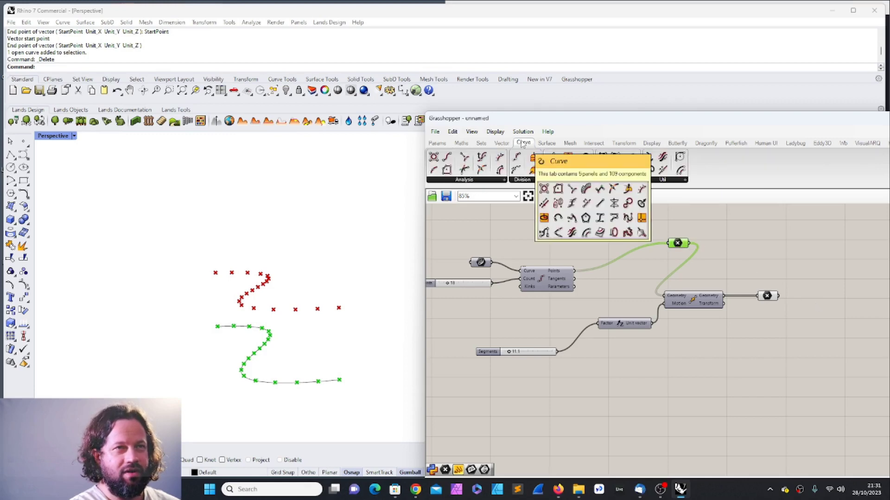
{"action": "left_click", "coordinate": [569, 180]}
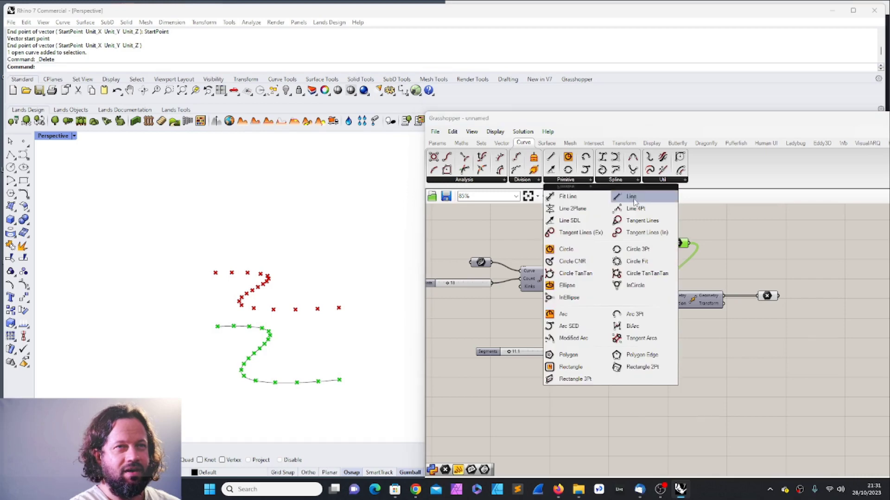
{"action": "left_click_drag", "start_coordinate": [638, 198], "coordinate": [798, 251]}
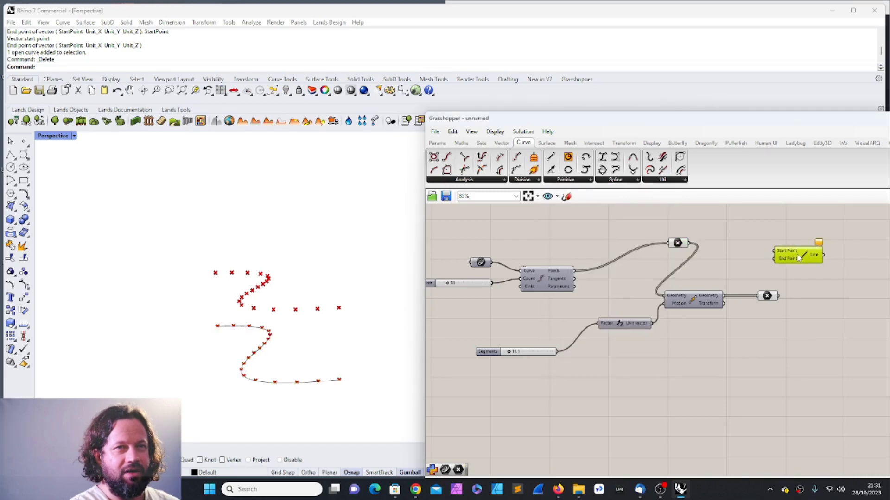
{"action": "scroll", "coordinate": [812, 265], "scroll_direction": "up", "scroll_amount": 3}
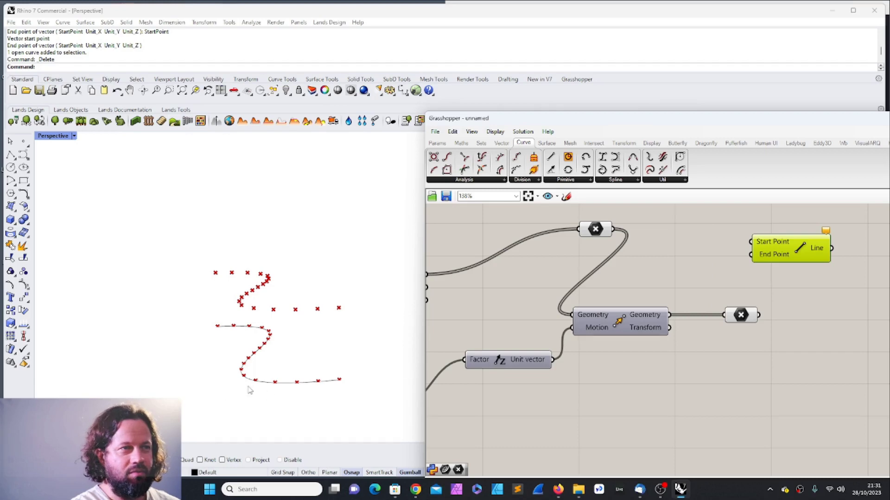
Step: Connect the original points to Line's Start Point and the moved points to its End Point
{"action": "left_click_drag", "start_coordinate": [612, 229], "coordinate": [751, 241]}
{"action": "left_click_drag", "start_coordinate": [755, 325], "coordinate": [754, 266]}
{"action": "right_click_drag", "start_coordinate": [281, 209], "coordinate": [337, 324]}
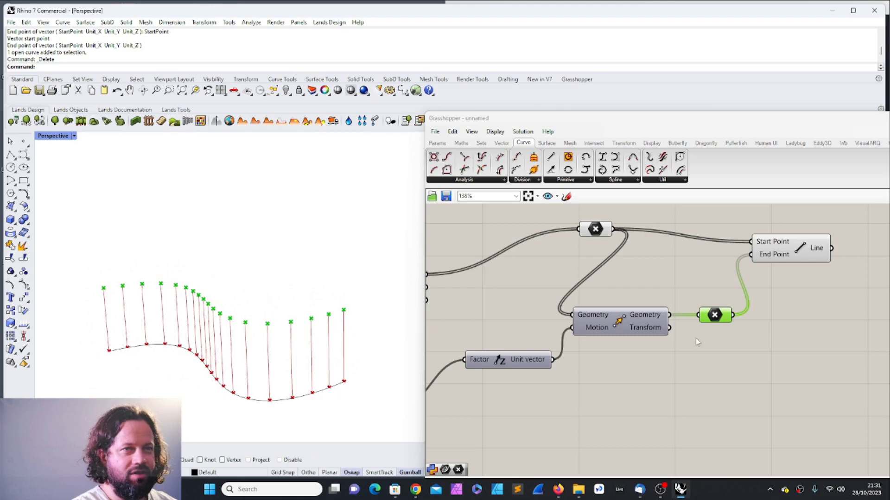
Step: Spread out the definition by shifting Move, both Point parameters and the Line component to new positions
{"action": "scroll", "coordinate": [700, 315], "scroll_direction": "down", "scroll_amount": 5}
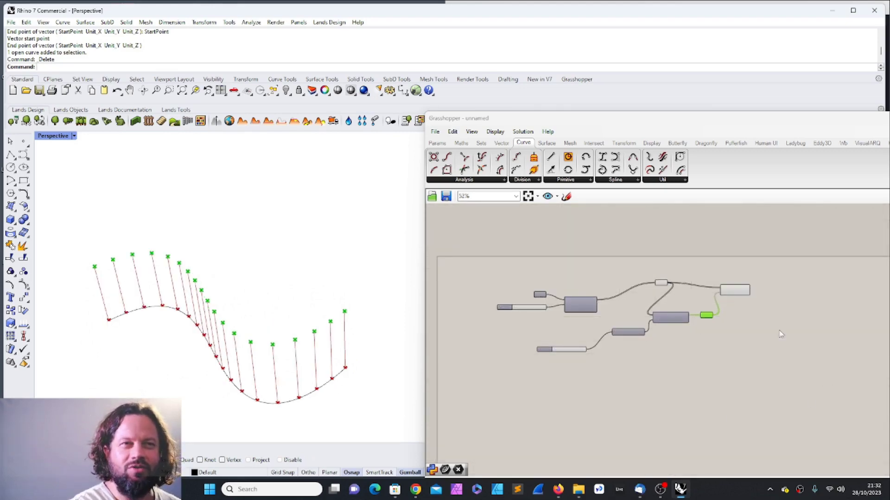
{"action": "scroll", "coordinate": [648, 325], "scroll_direction": "up", "scroll_amount": 3}
{"action": "scroll", "coordinate": [627, 298], "scroll_direction": "down", "scroll_amount": 2}
{"action": "scroll", "coordinate": [627, 298], "scroll_direction": "up", "scroll_amount": 2}
{"action": "left_click", "coordinate": [649, 352]}
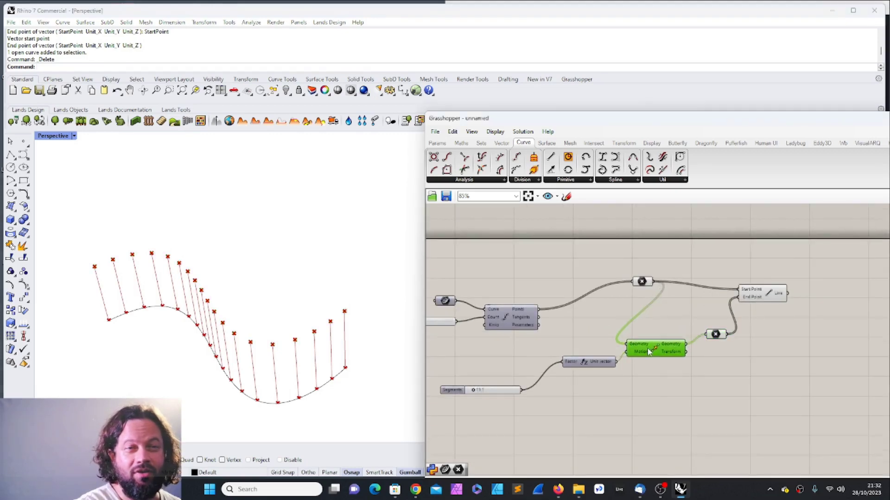
{"action": "left_click_drag", "start_coordinate": [720, 337], "coordinate": [752, 354]}
{"action": "left_click_drag", "start_coordinate": [669, 352], "coordinate": [702, 345]}
{"action": "left_click_drag", "start_coordinate": [643, 282], "coordinate": [635, 311]}
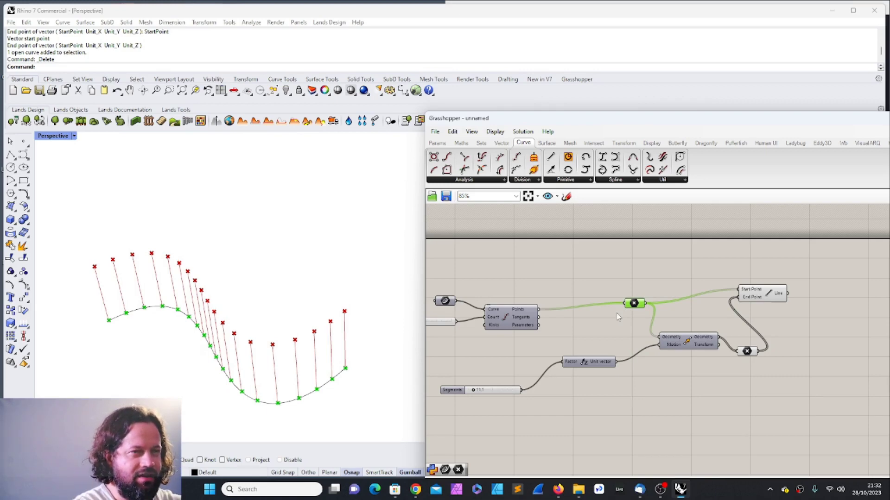
{"action": "left_click_drag", "start_coordinate": [771, 292], "coordinate": [814, 288]}
{"action": "left_click", "coordinate": [787, 325]}
Step: Set the Segments slider feeding Divide Curve's Count to 64
{"action": "scroll", "coordinate": [506, 388], "scroll_direction": "up", "scroll_amount": 4}
{"action": "scroll", "coordinate": [559, 384], "scroll_direction": "down", "scroll_amount": 1}
{"action": "left_click_drag", "start_coordinate": [495, 304], "coordinate": [537, 307]}
Step: Examine the vertical lines between the two point rows in the viewport and select the base curve
{"action": "scroll", "coordinate": [318, 321], "scroll_direction": "down", "scroll_amount": 6}
{"action": "right_click_drag", "start_coordinate": [310, 350], "coordinate": [319, 331]}
{"action": "scroll", "coordinate": [319, 347], "scroll_direction": "up", "scroll_amount": 10}
{"action": "scroll", "coordinate": [319, 348], "scroll_direction": "down", "scroll_amount": 10}
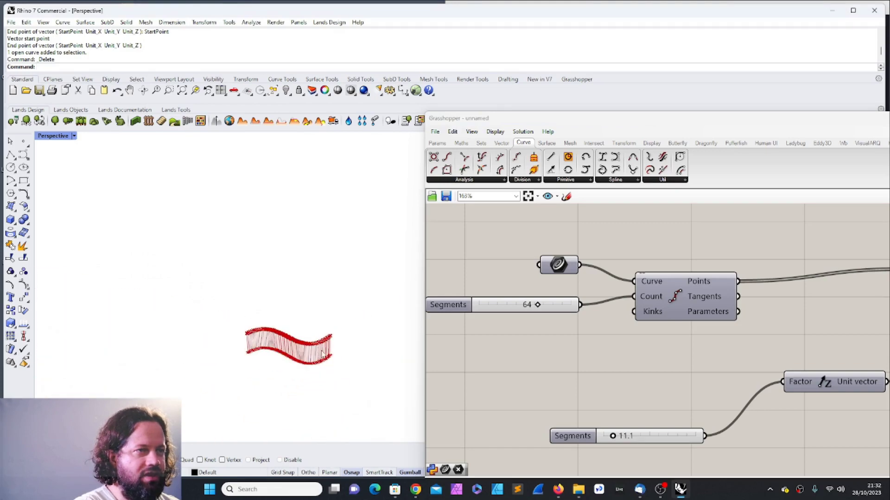
{"action": "scroll", "coordinate": [329, 353], "scroll_direction": "up", "scroll_amount": 5}
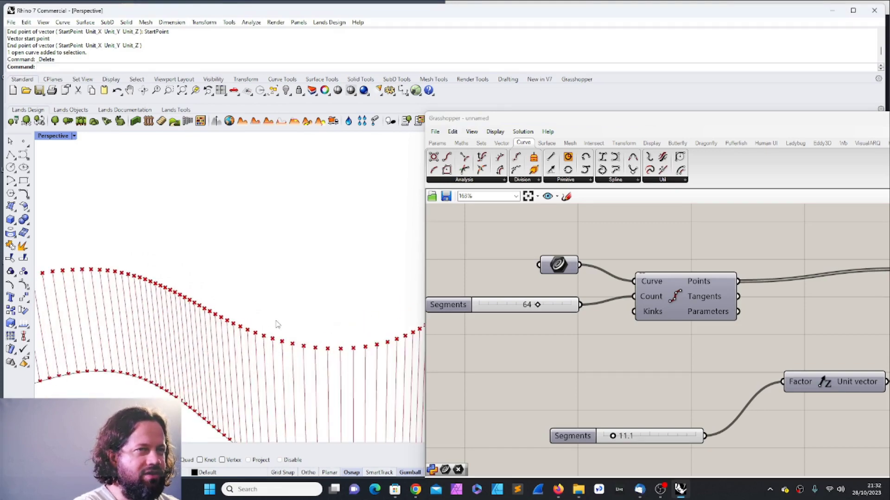
{"action": "scroll", "coordinate": [275, 326], "scroll_direction": "down", "scroll_amount": 6}
{"action": "scroll", "coordinate": [290, 399], "scroll_direction": "up", "scroll_amount": 6}
{"action": "left_click", "coordinate": [290, 394]}
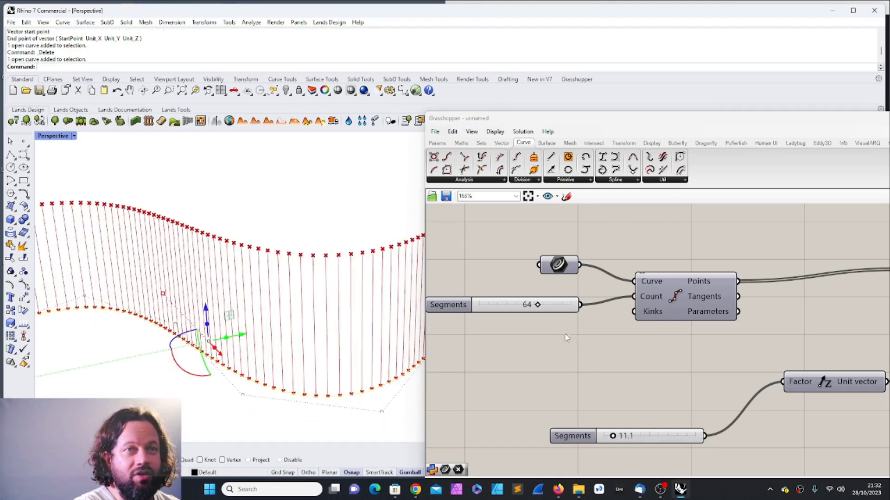
Step: Raise the Curve parameter, lower the original-points parameter and Move, and move Line farther along to tidy the wires
{"action": "scroll", "coordinate": [571, 335], "scroll_direction": "down", "scroll_amount": 4}
{"action": "right_click_drag", "start_coordinate": [821, 339], "coordinate": [714, 336]}
{"action": "left_click_drag", "start_coordinate": [452, 304], "coordinate": [466, 279]}
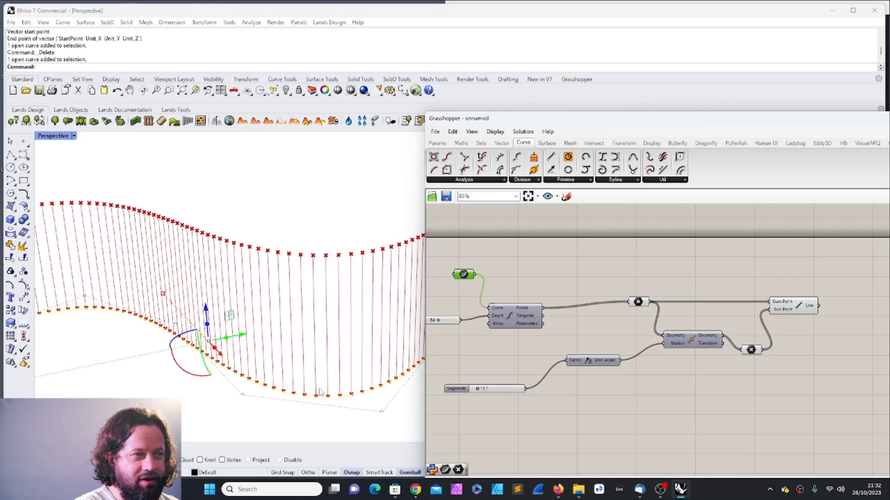
{"action": "left_click_drag", "start_coordinate": [701, 348], "coordinate": [702, 358]}
{"action": "left_click_drag", "start_coordinate": [637, 302], "coordinate": [620, 327]}
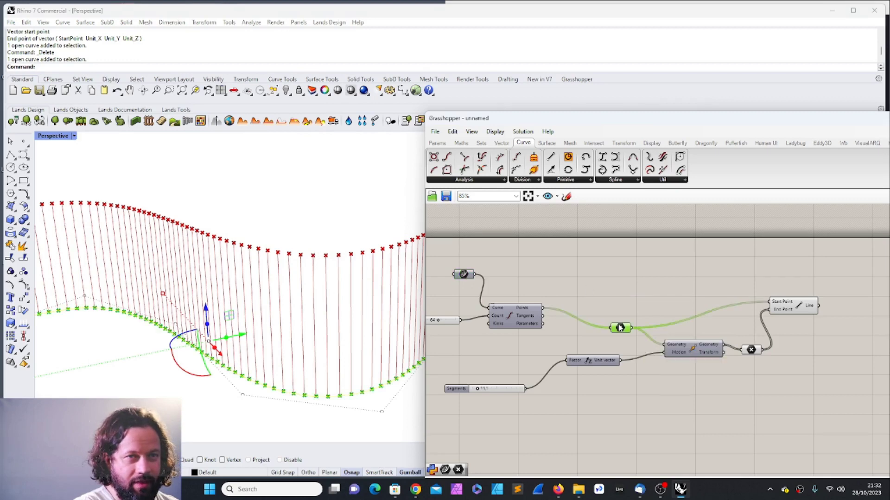
{"action": "left_click_drag", "start_coordinate": [692, 350], "coordinate": [689, 356]}
{"action": "left_click", "coordinate": [753, 351]}
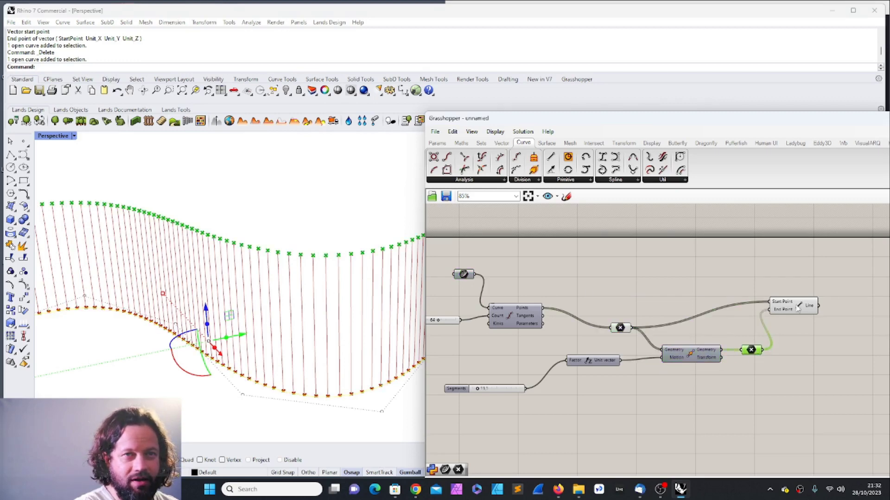
{"action": "left_click_drag", "start_coordinate": [798, 309], "coordinate": [829, 339]}
Step: Duplicate the Move component above the original and align Unit Z with its Segments slider
{"action": "left_click", "coordinate": [694, 364]}
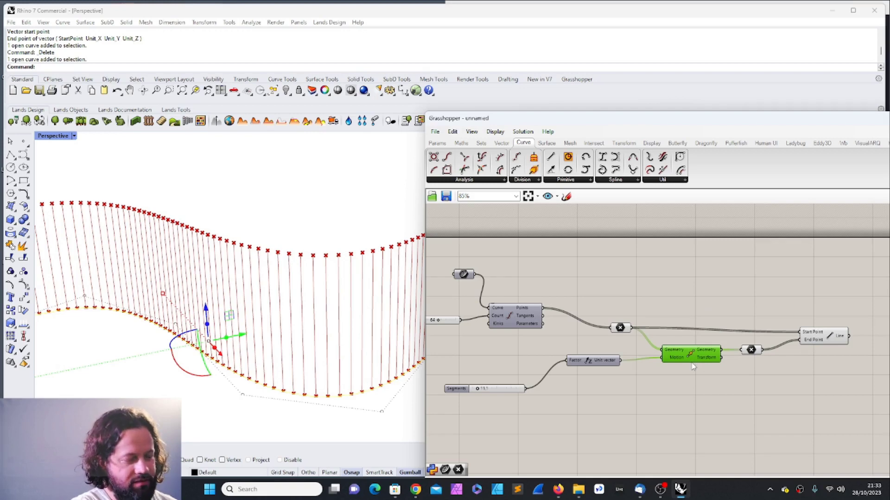
{"action": "left_click_drag", "start_coordinate": [683, 356], "coordinate": [687, 289], "text": "alt"}
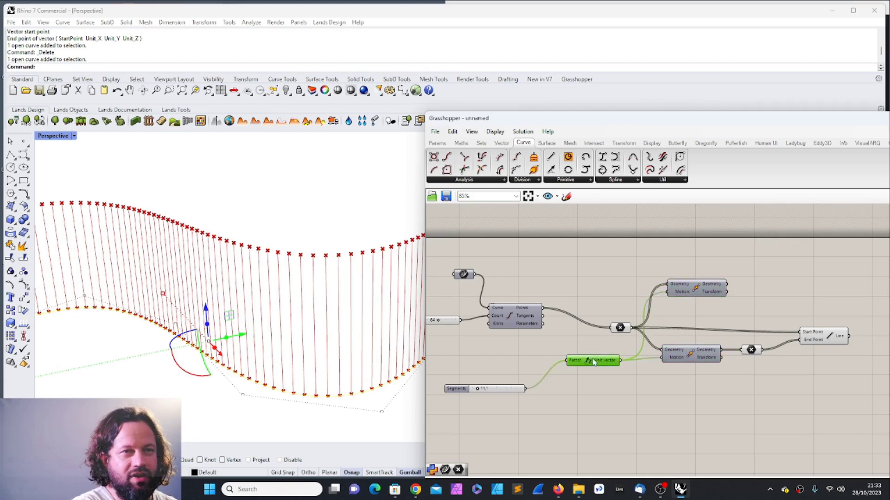
{"action": "left_click_drag", "start_coordinate": [593, 357], "coordinate": [597, 364]}
{"action": "left_click_drag", "start_coordinate": [505, 389], "coordinate": [509, 370]}
Step: Set the Segments slider feeding Unit Z's Factor to 12.9
{"action": "scroll", "coordinate": [512, 368], "scroll_direction": "up", "scroll_amount": 3}
{"action": "left_click", "coordinate": [547, 345]}
{"action": "scroll", "coordinate": [547, 345], "scroll_direction": "down", "scroll_amount": 3}
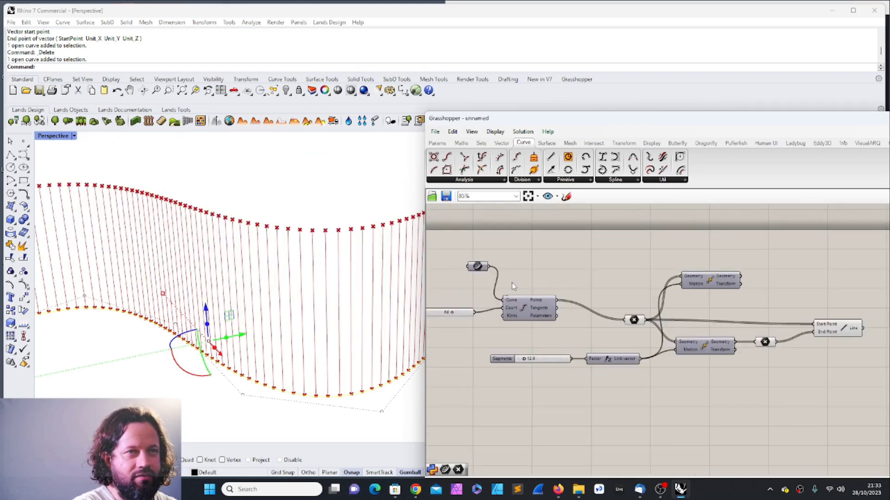
Step: Feed the Curve parameter into the duplicated Move's Geometry input in place of the points, and align it above the original Move
{"action": "scroll", "coordinate": [683, 278], "scroll_direction": "up", "scroll_amount": 1}
{"action": "left_click_drag", "start_coordinate": [630, 329], "coordinate": [623, 328]}
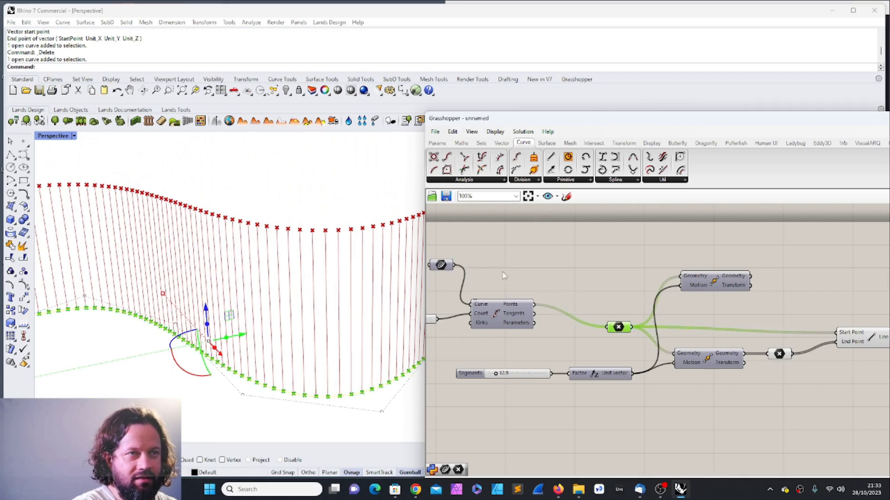
{"action": "left_click_drag", "start_coordinate": [458, 269], "coordinate": [679, 277]}
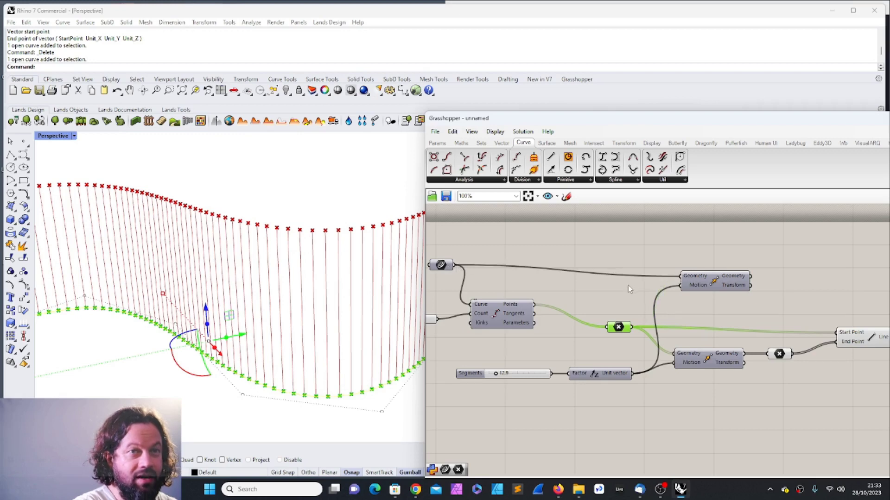
{"action": "mouse_move", "coordinate": [722, 277]}
{"action": "left_mouse_down"}
{"action": "mouse_move", "coordinate": [705, 277]}
{"action": "mouse_move", "coordinate": [716, 285]}
{"action": "left_mouse_up"}
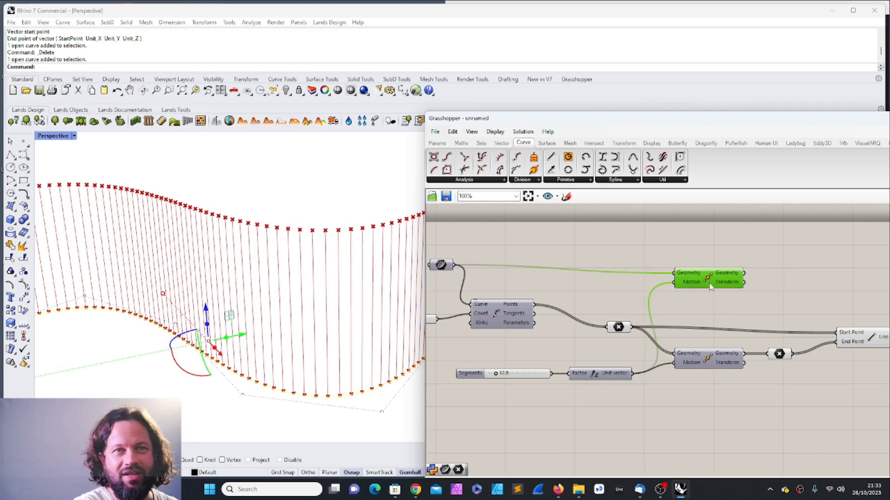
{"action": "left_click", "coordinate": [716, 293]}
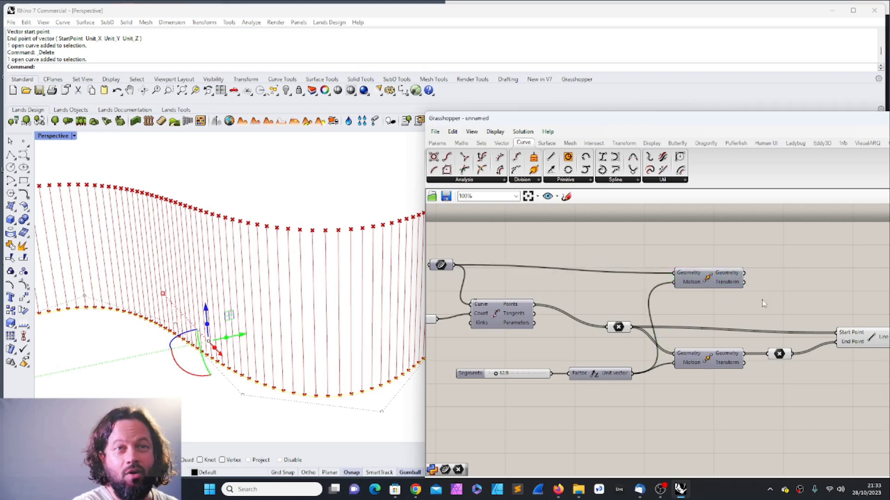
Step: Turn on the duplicated Move component's preview to check the moved curve, and turn it back off
{"action": "scroll", "coordinate": [731, 294], "scroll_direction": "up", "scroll_amount": 2}
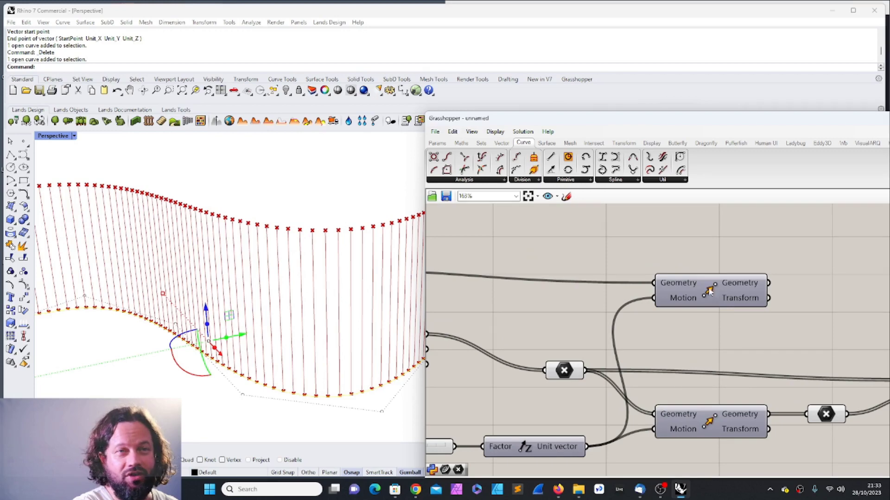
{"action": "scroll", "coordinate": [712, 291], "scroll_direction": "down", "scroll_amount": 3}
{"action": "scroll", "coordinate": [695, 293], "scroll_direction": "up", "scroll_amount": 3}
{"action": "left_click", "coordinate": [667, 276]}
{"action": "right_click", "coordinate": [667, 275]}
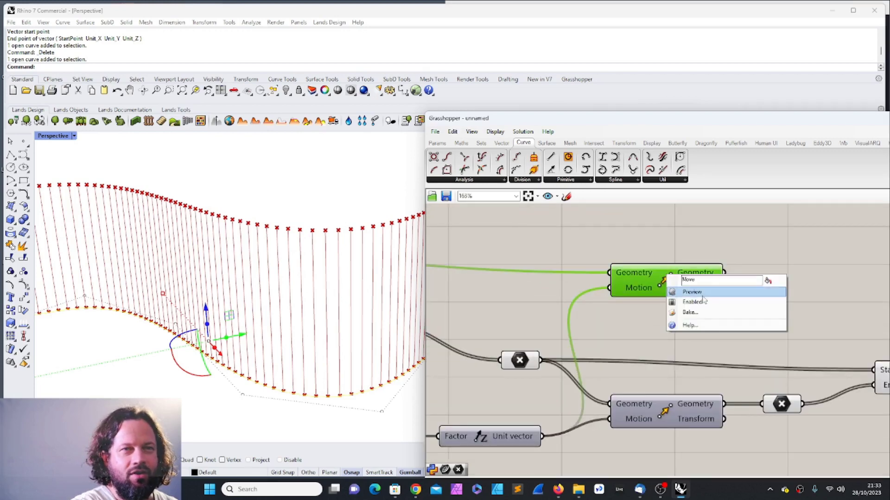
{"action": "left_click", "coordinate": [688, 289]}
{"action": "right_click_drag", "start_coordinate": [543, 290], "coordinate": [538, 290]}
{"action": "right_click", "coordinate": [662, 282]}
{"action": "left_click", "coordinate": [681, 298]}
Step: Add a Curve parameter after the duplicated Move, feed Move's Geometry output into it and align the two
{"action": "left_click", "coordinate": [437, 143]}
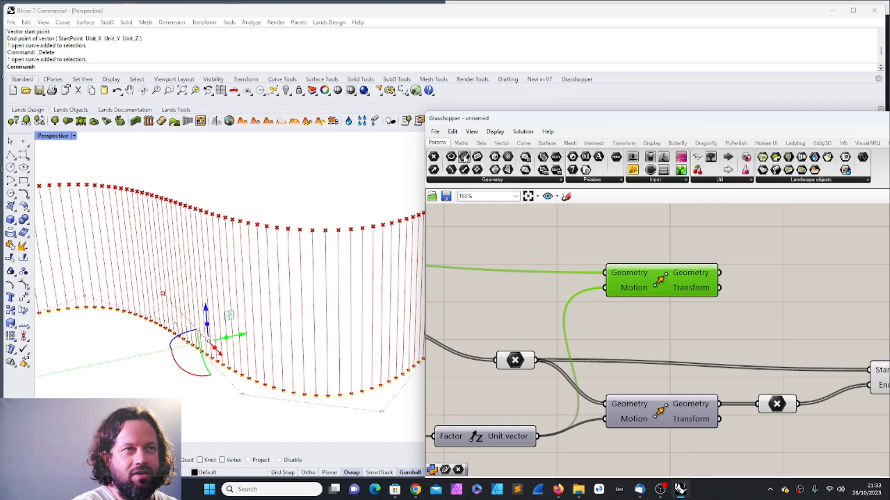
{"action": "left_click_drag", "start_coordinate": [464, 158], "coordinate": [801, 288]}
{"action": "left_click_drag", "start_coordinate": [719, 274], "coordinate": [781, 288]}
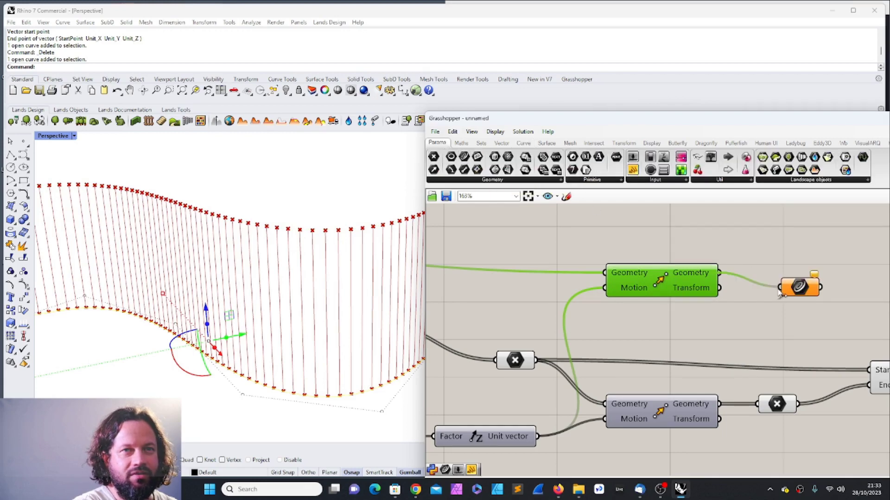
{"action": "scroll", "coordinate": [730, 287], "scroll_direction": "down", "scroll_amount": 2}
{"action": "scroll", "coordinate": [764, 288], "scroll_direction": "up", "scroll_amount": 3}
{"action": "left_click", "coordinate": [727, 273]}
{"action": "left_click_drag", "start_coordinate": [727, 273], "coordinate": [724, 270]}
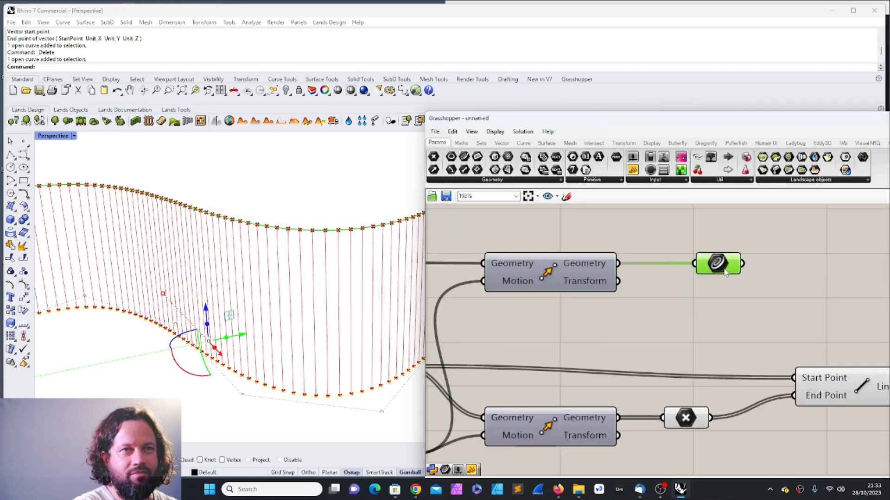
Step: Examine the moved curve, vertical lines and base curve in the viewport alongside the start of the definition
{"action": "scroll", "coordinate": [773, 291], "scroll_direction": "down", "scroll_amount": 4}
{"action": "mouse_move", "coordinate": [297, 261]}
{"action": "right_mouse_down"}
{"action": "mouse_move", "coordinate": [336, 248]}
{"action": "mouse_move", "coordinate": [290, 272]}
{"action": "mouse_move", "coordinate": [299, 292]}
{"action": "mouse_move", "coordinate": [320, 287]}
{"action": "right_mouse_up"}
{"action": "scroll", "coordinate": [289, 292], "scroll_direction": "down", "scroll_amount": 5}
{"action": "scroll", "coordinate": [323, 289], "scroll_direction": "up", "scroll_amount": 4}
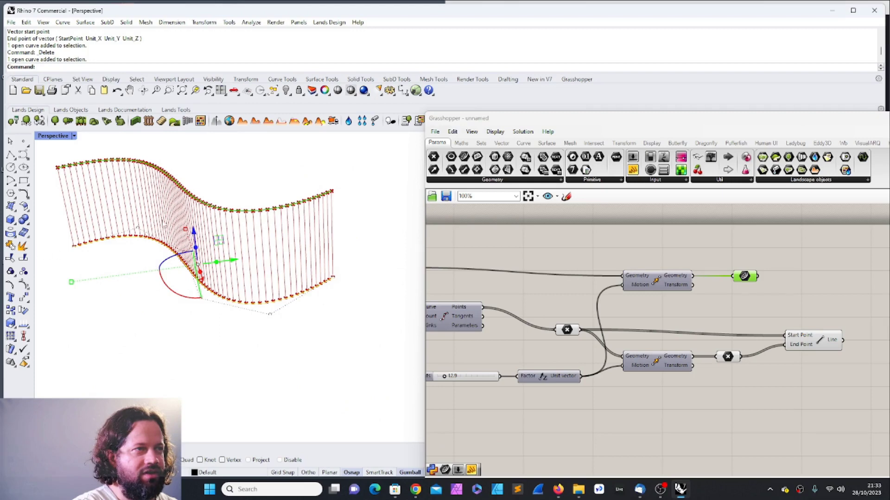
{"action": "scroll", "coordinate": [492, 274], "scroll_direction": "up", "scroll_amount": 2}
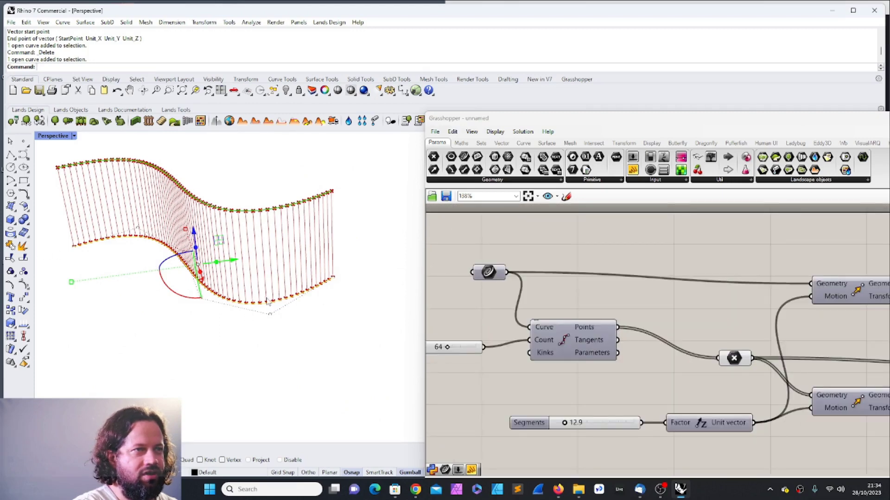
Step: Tidy the positions of the base Curve parameter, the duplicated Move component and its output Curve parameter
{"action": "left_click", "coordinate": [556, 290]}
{"action": "left_click_drag", "start_coordinate": [489, 272], "coordinate": [509, 266]}
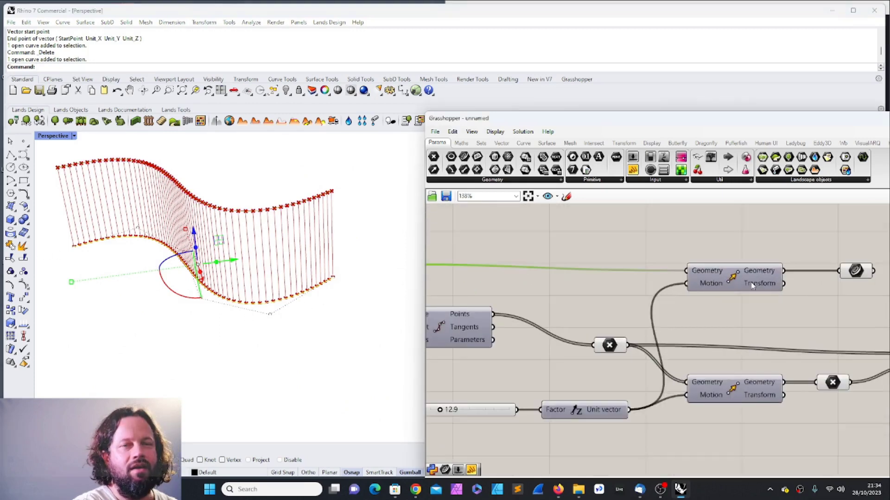
{"action": "left_click_drag", "start_coordinate": [733, 277], "coordinate": [732, 288]}
{"action": "scroll", "coordinate": [765, 291], "scroll_direction": "down", "scroll_amount": 2}
{"action": "scroll", "coordinate": [811, 284], "scroll_direction": "up", "scroll_amount": 3}
{"action": "left_click_drag", "start_coordinate": [795, 269], "coordinate": [779, 263]}
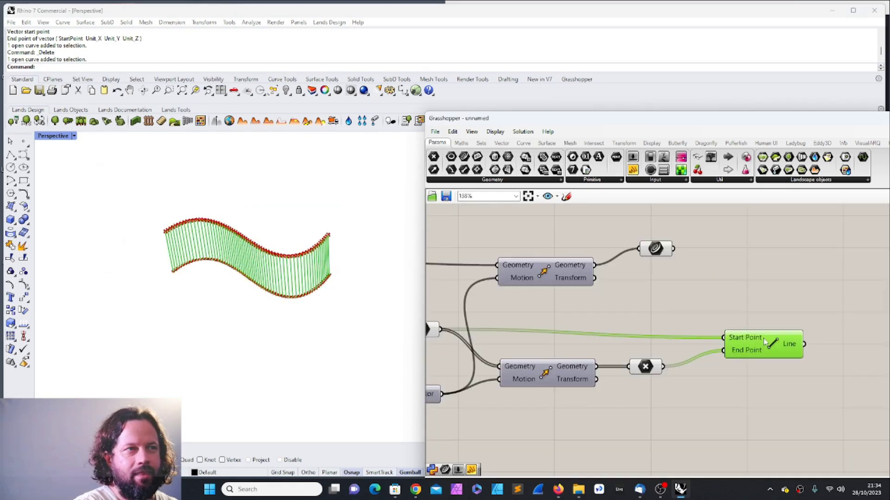
Step: Highlight the Line component's vertical lines and move the base Point parameter directly above the raised Point parameter
{"action": "left_click", "coordinate": [758, 292]}
{"action": "left_click", "coordinate": [782, 346]}
{"action": "scroll", "coordinate": [305, 261], "scroll_direction": "up", "scroll_amount": 3}
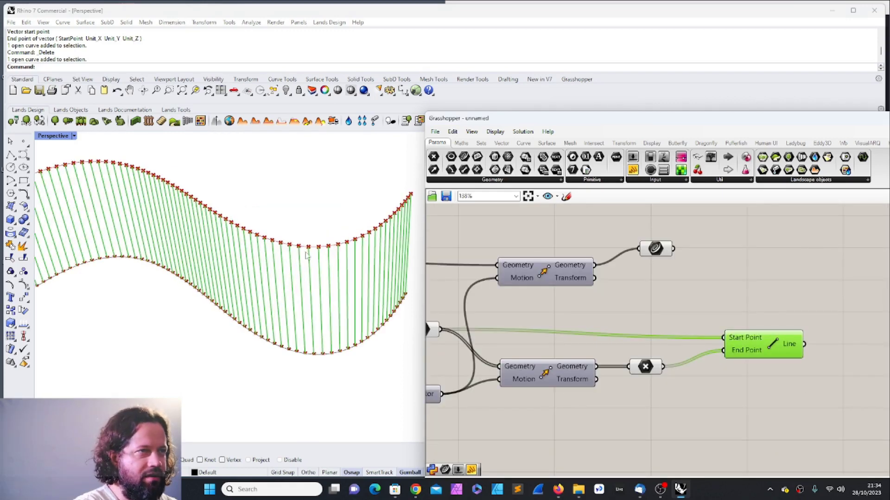
{"action": "left_click_drag", "start_coordinate": [434, 329], "coordinate": [778, 292]}
{"action": "scroll", "coordinate": [769, 315], "scroll_direction": "down", "scroll_amount": 4}
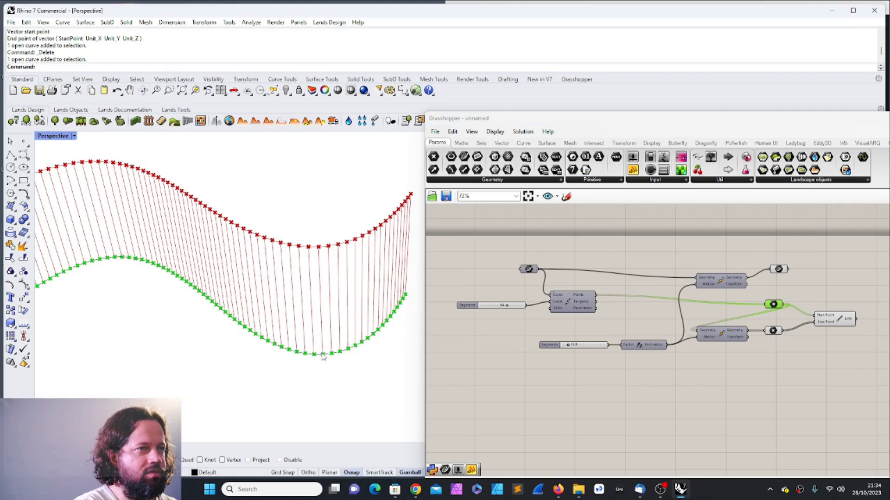
Step: Select the original base curve in the Rhino viewport and hide it
{"action": "scroll", "coordinate": [323, 356], "scroll_direction": "up", "scroll_amount": 10}
{"action": "left_click", "coordinate": [342, 326]}
{"action": "scroll", "coordinate": [314, 342], "scroll_direction": "down", "scroll_amount": 10}
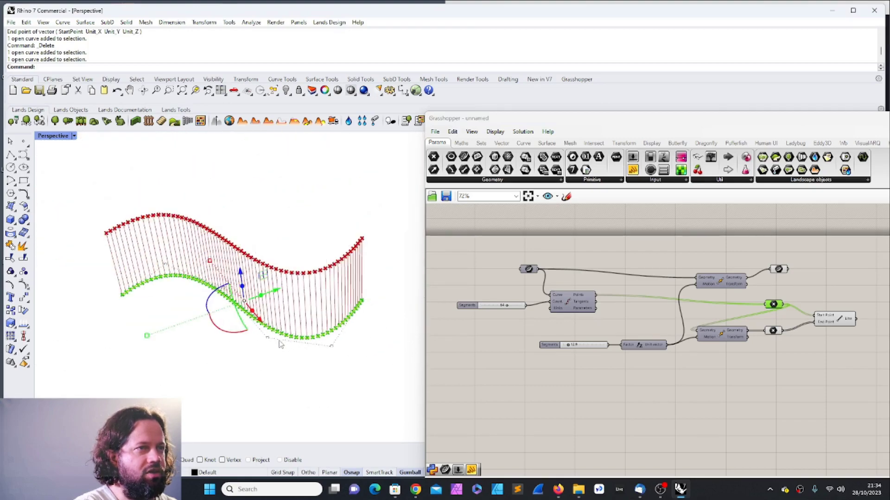
{"action": "left_click", "coordinate": [285, 91]}
Step: Turn on the preview of the base Curve parameter and check the curve along the bottom of the fence
{"action": "scroll", "coordinate": [278, 298], "scroll_direction": "up", "scroll_amount": 8}
{"action": "scroll", "coordinate": [303, 294], "scroll_direction": "down", "scroll_amount": 8}
{"action": "right_click_drag", "start_coordinate": [301, 293], "coordinate": [309, 254]}
{"action": "scroll", "coordinate": [316, 254], "scroll_direction": "up", "scroll_amount": 9}
{"action": "scroll", "coordinate": [320, 255], "scroll_direction": "down", "scroll_amount": 7}
{"action": "mouse_move", "coordinate": [312, 284]}
{"action": "right_mouse_down"}
{"action": "mouse_move", "coordinate": [188, 248]}
{"action": "mouse_move", "coordinate": [301, 274]}
{"action": "mouse_move", "coordinate": [319, 296]}
{"action": "right_mouse_up"}
{"action": "scroll", "coordinate": [327, 313], "scroll_direction": "up", "scroll_amount": 10}
{"action": "scroll", "coordinate": [232, 348], "scroll_direction": "up", "scroll_amount": 3}
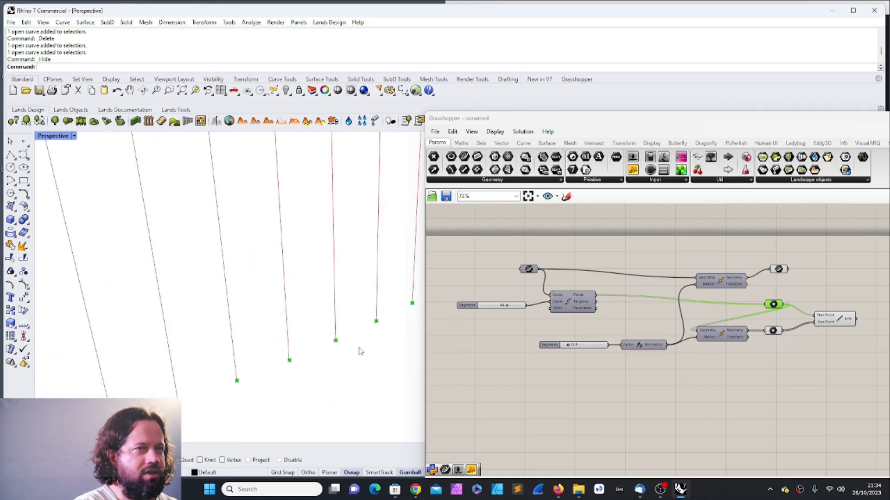
{"action": "left_click", "coordinate": [528, 269]}
{"action": "right_click", "coordinate": [530, 268]}
{"action": "scroll", "coordinate": [291, 354], "scroll_direction": "down", "scroll_amount": 3}
{"action": "scroll", "coordinate": [291, 355], "scroll_direction": "down", "scroll_amount": 3}
{"action": "right_click_drag", "start_coordinate": [291, 354], "coordinate": [273, 430]}
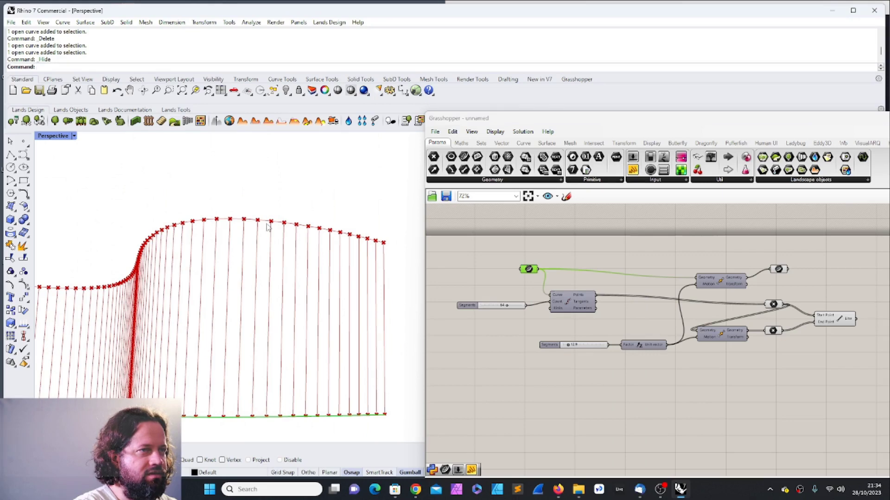
{"action": "scroll", "coordinate": [263, 238], "scroll_direction": "down", "scroll_amount": 6}
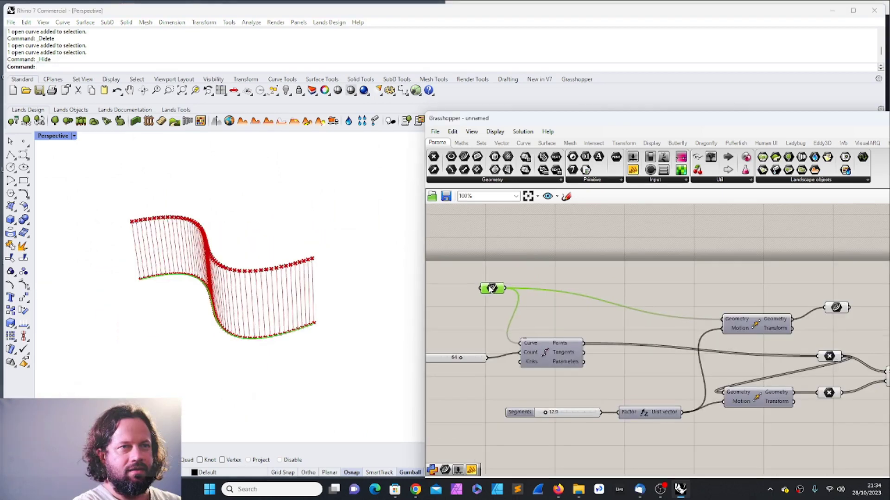
Step: Shift the base Curve parameter slightly away from Divide Curve and look over the output Point parameters
{"action": "left_click_drag", "start_coordinate": [490, 289], "coordinate": [483, 294]}
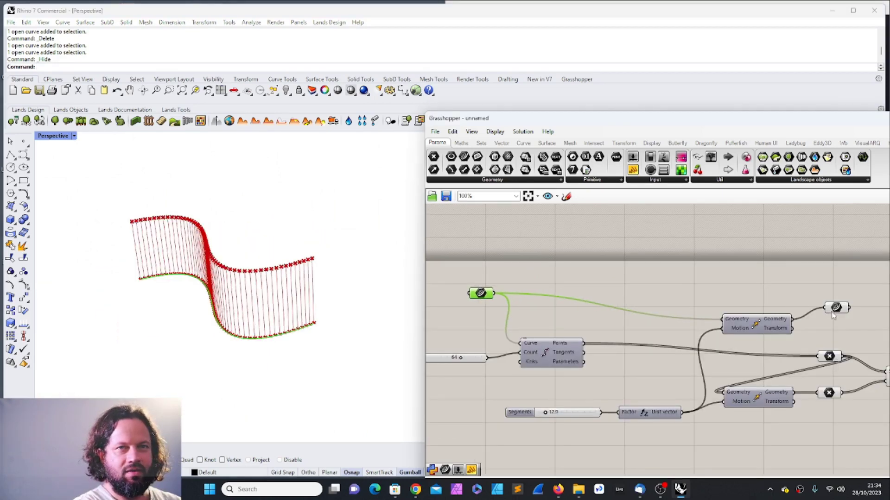
{"action": "left_click", "coordinate": [831, 359]}
{"action": "left_click", "coordinate": [833, 397]}
{"action": "scroll", "coordinate": [732, 364], "scroll_direction": "down", "scroll_amount": 4}
{"action": "scroll", "coordinate": [826, 374], "scroll_direction": "up", "scroll_amount": 4}
{"action": "left_click", "coordinate": [746, 300]}
{"action": "scroll", "coordinate": [742, 301], "scroll_direction": "down", "scroll_amount": 3}
{"action": "scroll", "coordinate": [530, 281], "scroll_direction": "up", "scroll_amount": 2}
{"action": "scroll", "coordinate": [530, 285], "scroll_direction": "up", "scroll_amount": 3}
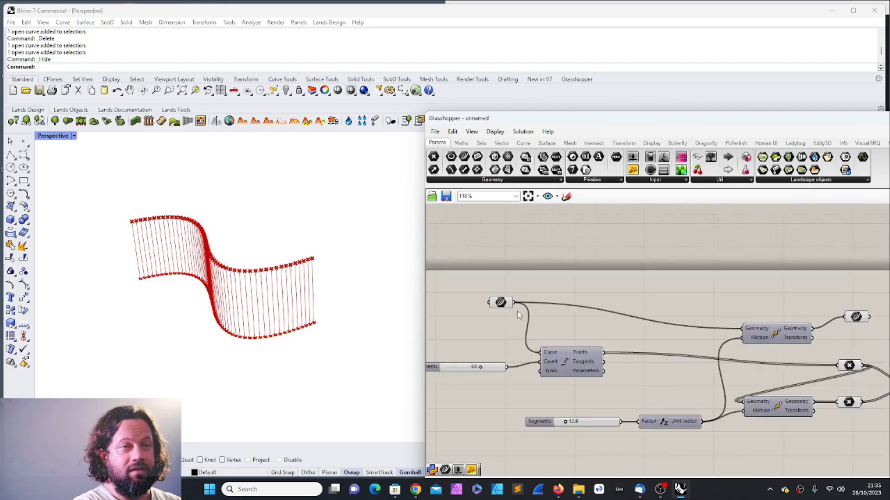
Step: Widen Rhino's layer list, make Layer 01 current and rename it Bake
{"action": "left_click", "coordinate": [501, 302]}
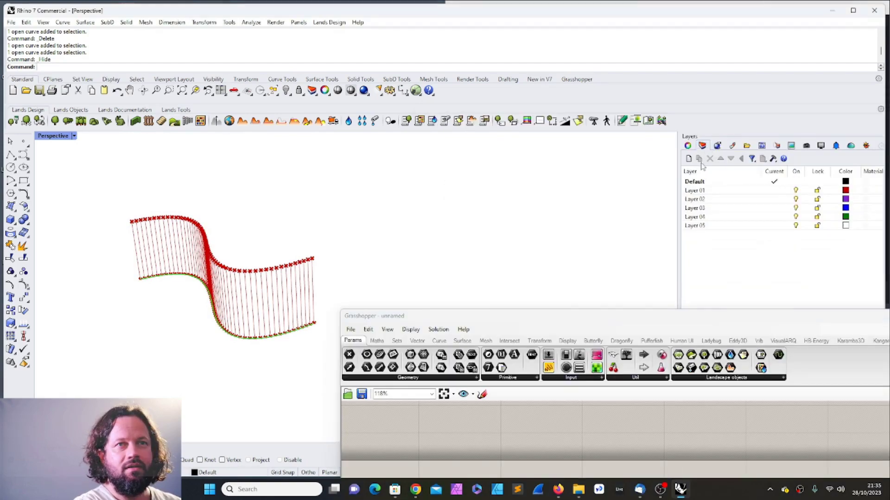
{"action": "left_click_drag", "start_coordinate": [678, 199], "coordinate": [540, 199]}
{"action": "double_click", "coordinate": [560, 191]}
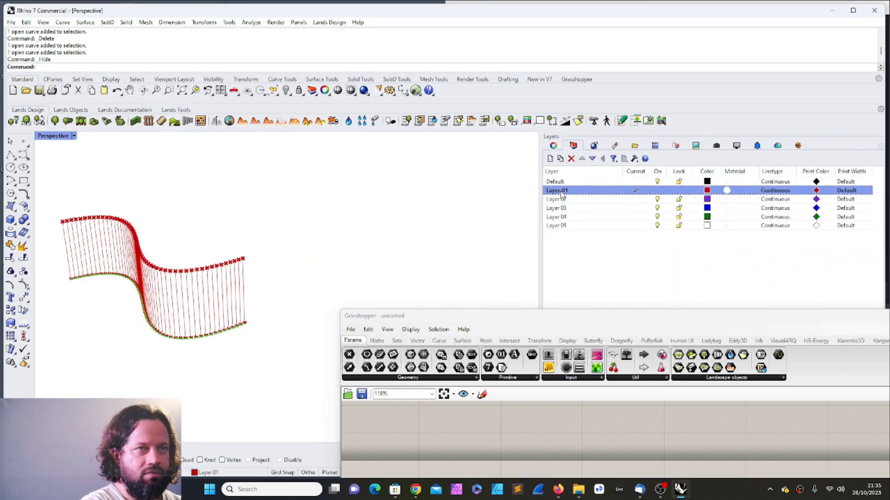
{"action": "left_click", "coordinate": [561, 192]}
{"action": "key", "text": "BackSpace"}
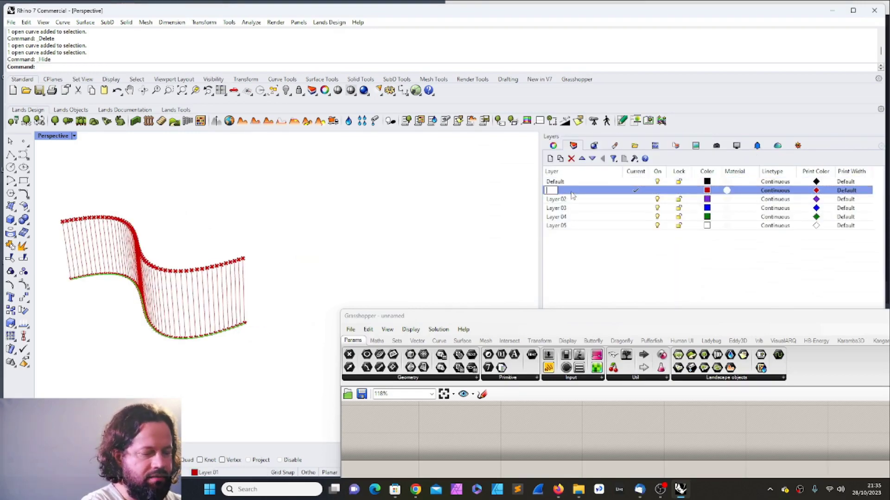
{"action": "type", "text": "Bake"}
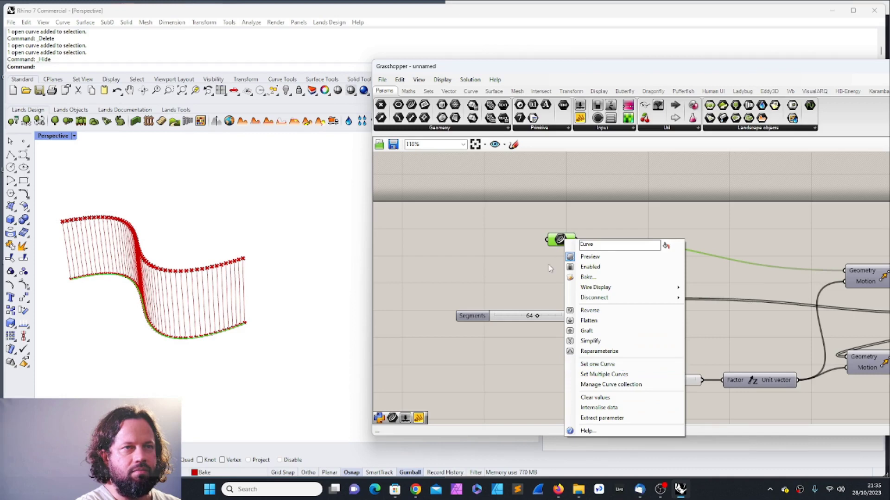
Step: Bake the base Curve parameter onto the Bake layer
{"action": "key", "text": "Escape"}
{"action": "double_click", "coordinate": [562, 240]}
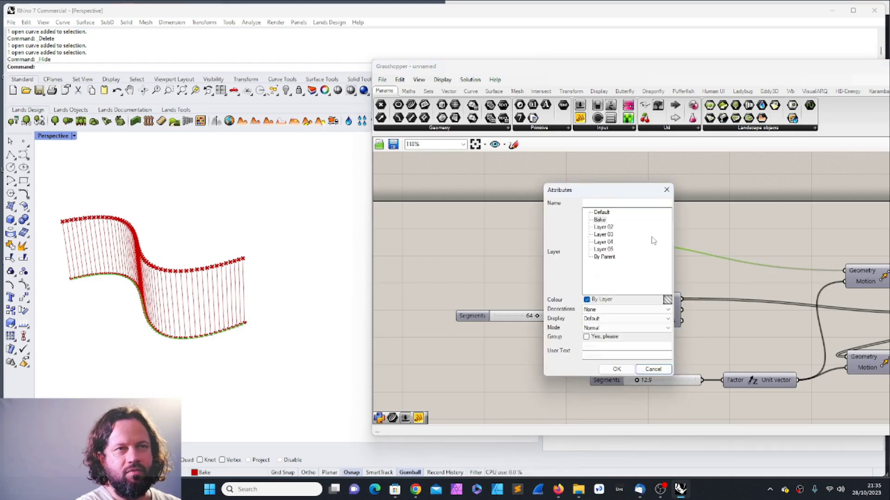
{"action": "left_click", "coordinate": [597, 221]}
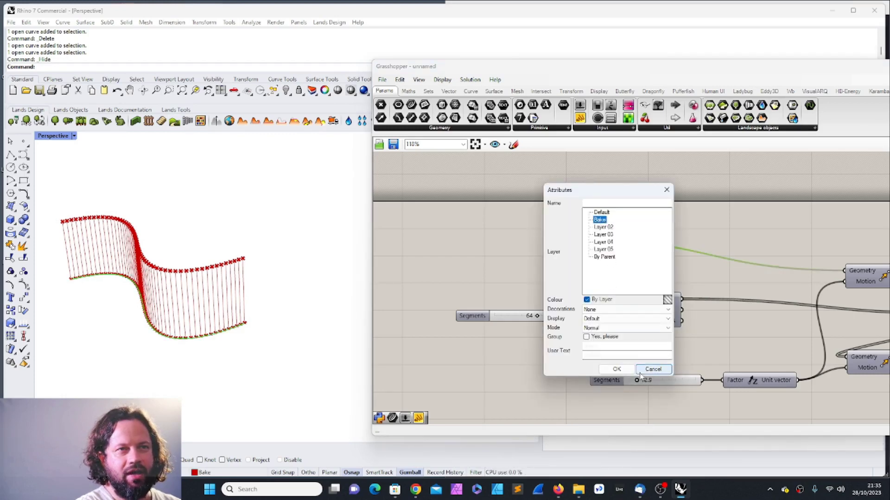
{"action": "left_click", "coordinate": [619, 369]}
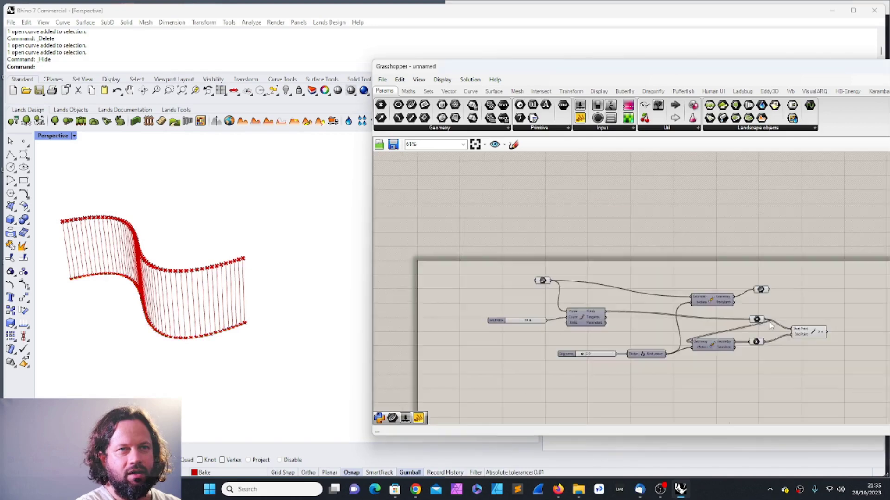
Step: Bake the raised Curve parameter that follows the duplicated Move component
{"action": "scroll", "coordinate": [771, 326], "scroll_direction": "up", "scroll_amount": 5}
{"action": "left_click", "coordinate": [690, 273]}
{"action": "right_click", "coordinate": [697, 277]}
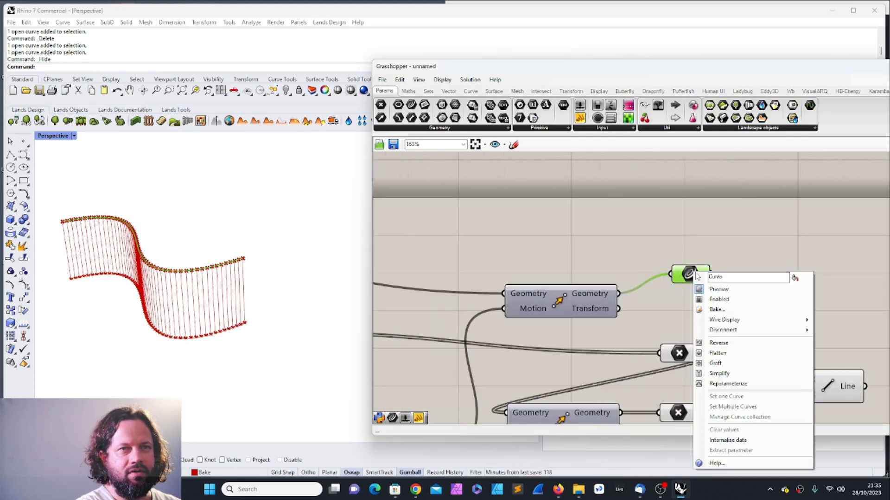
{"action": "left_click", "coordinate": [717, 309]}
{"action": "left_click", "coordinate": [740, 400]}
Step: Bake the base Point parameter's points onto the Bake layer
{"action": "right_click_drag", "start_coordinate": [727, 338], "coordinate": [717, 249]}
{"action": "left_click", "coordinate": [676, 264]}
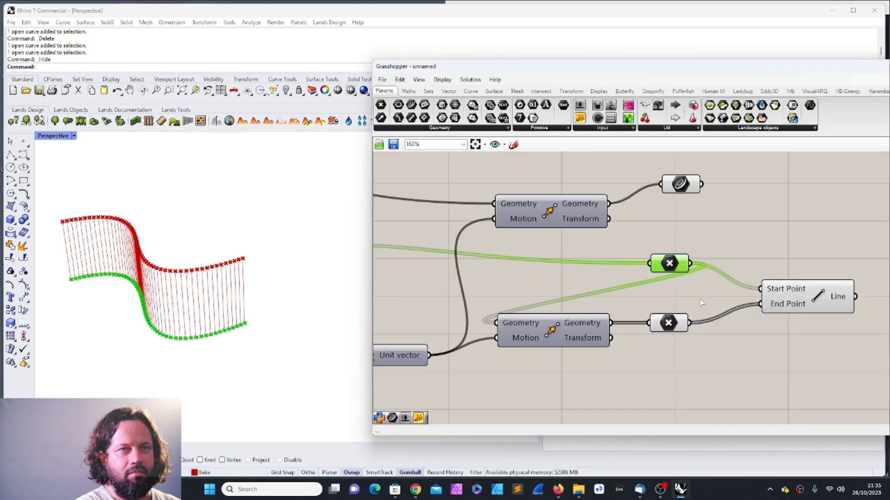
{"action": "right_click", "coordinate": [681, 264]}
{"action": "left_click", "coordinate": [700, 298]}
{"action": "left_click", "coordinate": [690, 238]}
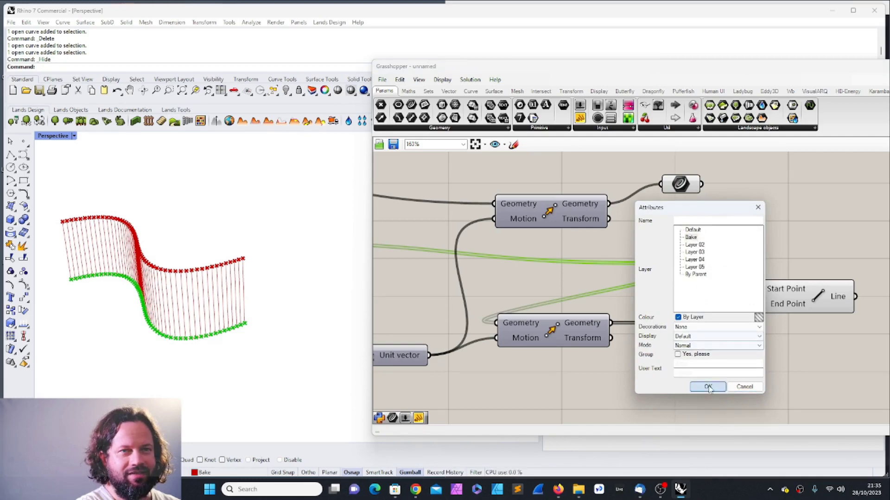
{"action": "left_click", "coordinate": [707, 386]}
Step: Bake the raised Point parameter's points onto the Bake layer
{"action": "left_click", "coordinate": [681, 319]}
{"action": "right_click", "coordinate": [681, 320]}
{"action": "left_click", "coordinate": [717, 315]}
{"action": "left_click", "coordinate": [690, 257]}
{"action": "left_click", "coordinate": [706, 406]}
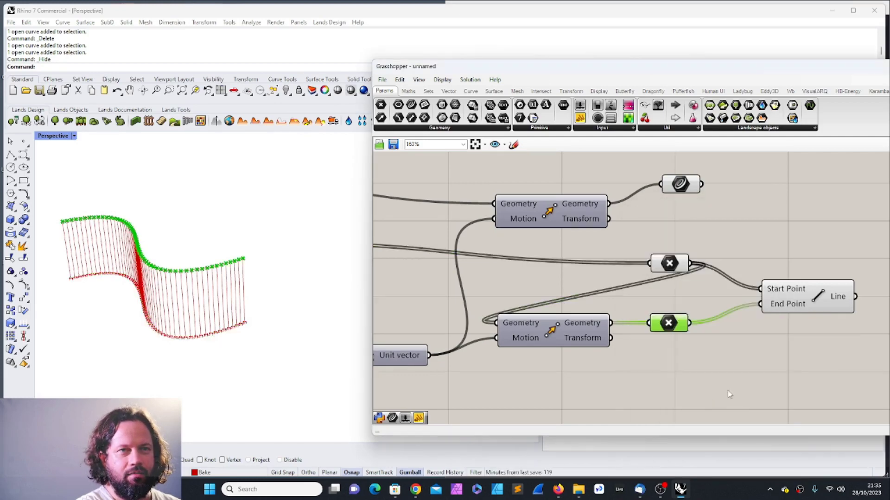
Step: Bake the vertical lines from the Line component
{"action": "left_click", "coordinate": [818, 299]}
{"action": "right_click", "coordinate": [815, 297]}
{"action": "left_click", "coordinate": [792, 330]}
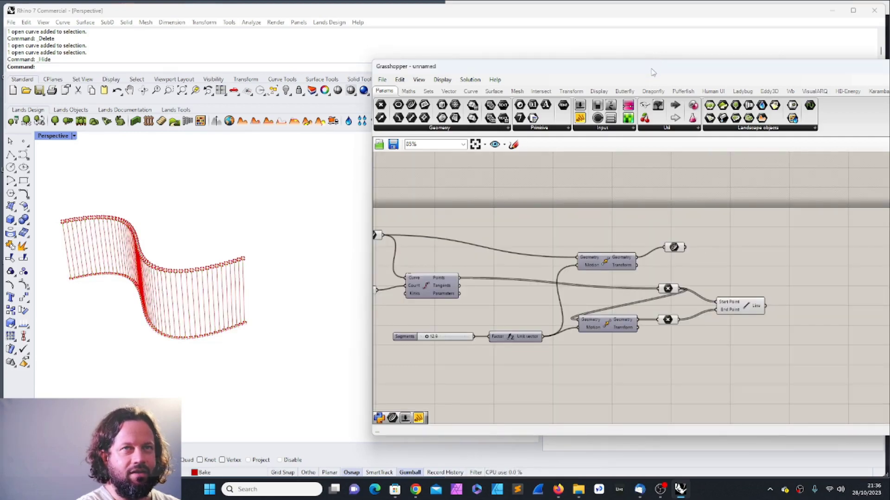
Step: Bring the whole definition into view and save it as Points and Lines.gh in the GH 02 folder
{"action": "left_click_drag", "start_coordinate": [653, 73], "coordinate": [354, 74]}
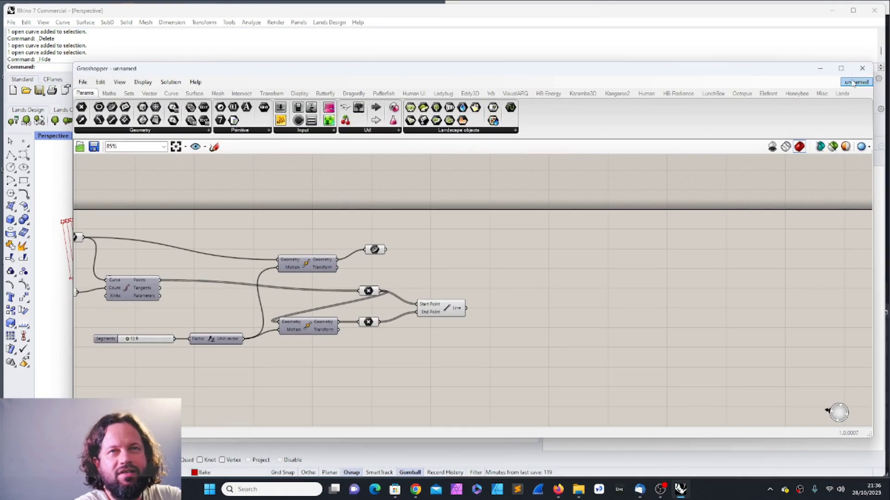
{"action": "scroll", "coordinate": [510, 291], "scroll_direction": "down", "scroll_amount": 2}
{"action": "key", "text": "ctrl+a"}
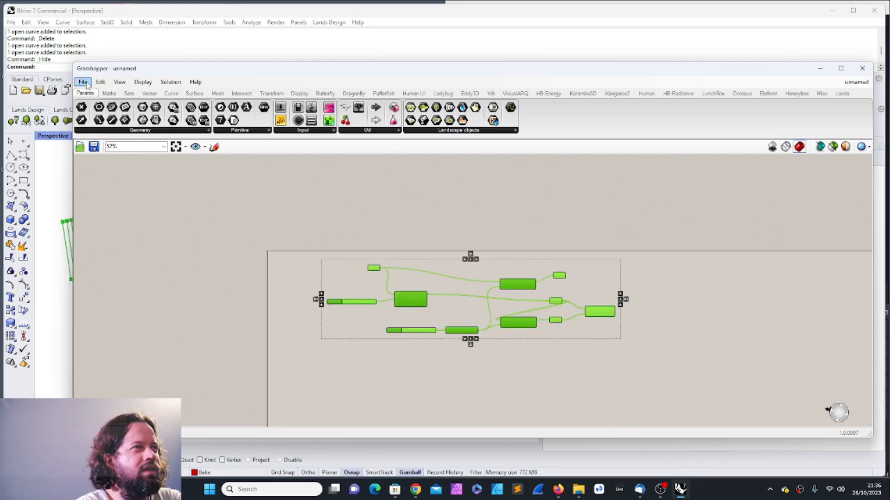
{"action": "left_click", "coordinate": [83, 84]}
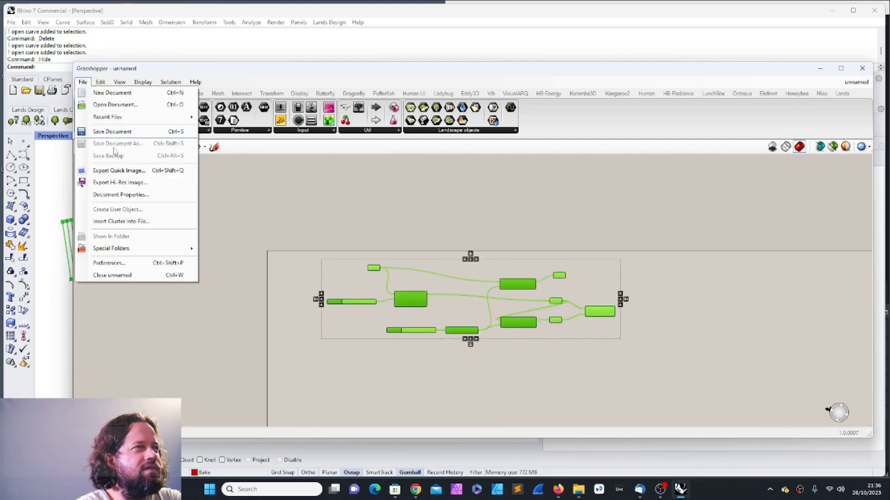
{"action": "left_click", "coordinate": [132, 132]}
{"action": "type", "text": "Points and Lines.gh"}
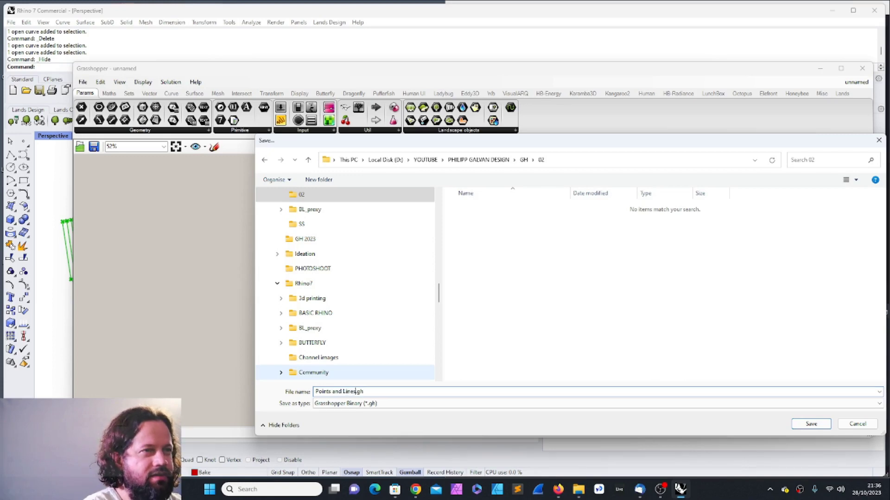
{"action": "key", "text": "Return"}
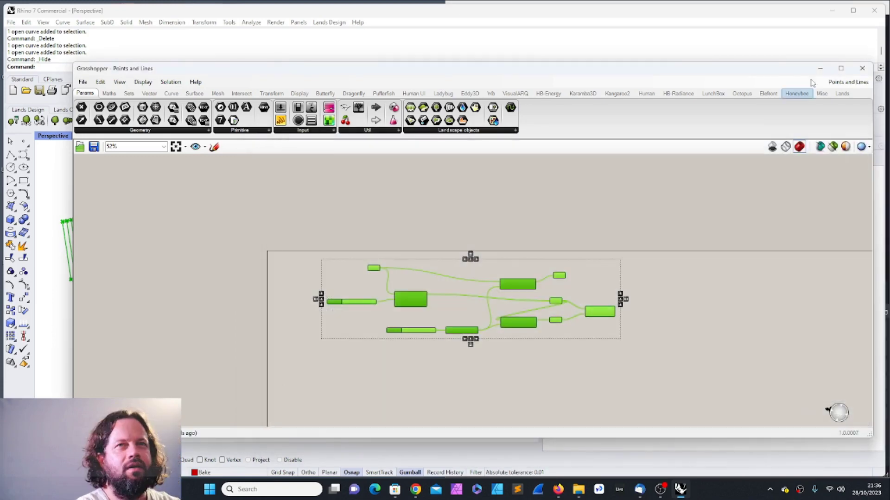
Step: Put the Grasshopper window away and view the baked curves, points and lines in the Rhino viewport
{"action": "left_click_drag", "start_coordinate": [790, 68], "coordinate": [758, 58]}
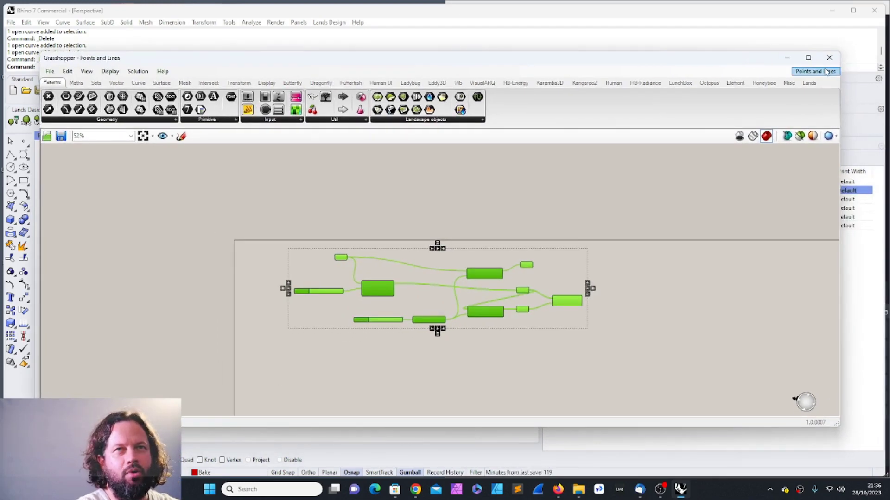
{"action": "scroll", "coordinate": [604, 315], "scroll_direction": "up", "scroll_amount": 2}
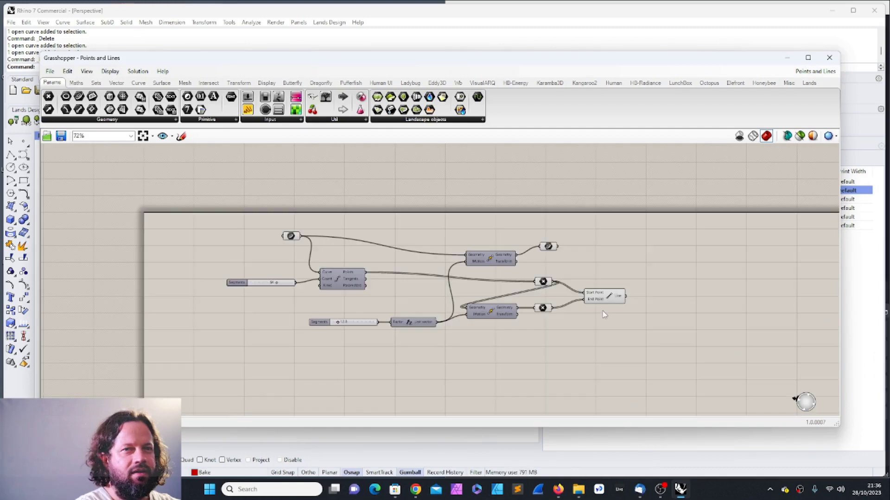
{"action": "left_click", "coordinate": [611, 296]}
{"action": "left_click_drag", "start_coordinate": [685, 62], "coordinate": [717, 59]}
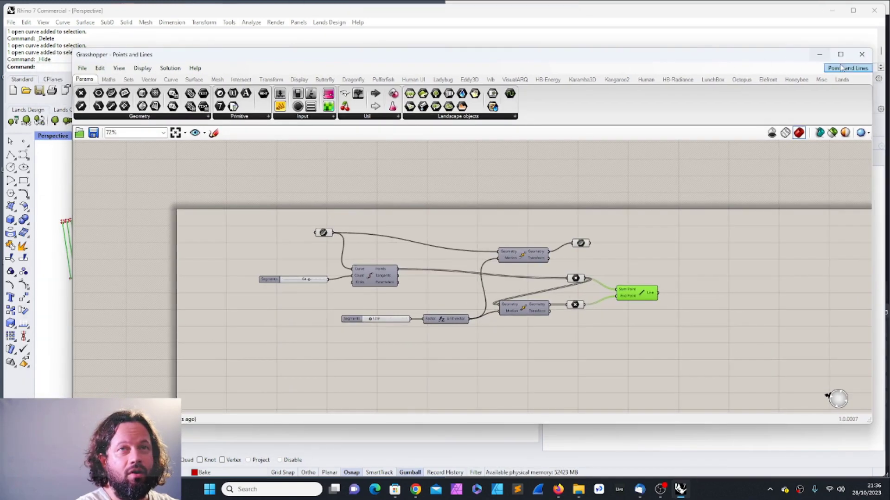
{"action": "left_click", "coordinate": [860, 55]}
{"action": "scroll", "coordinate": [403, 284], "scroll_direction": "down", "scroll_amount": 3}
{"action": "scroll", "coordinate": [334, 292], "scroll_direction": "up", "scroll_amount": 3}
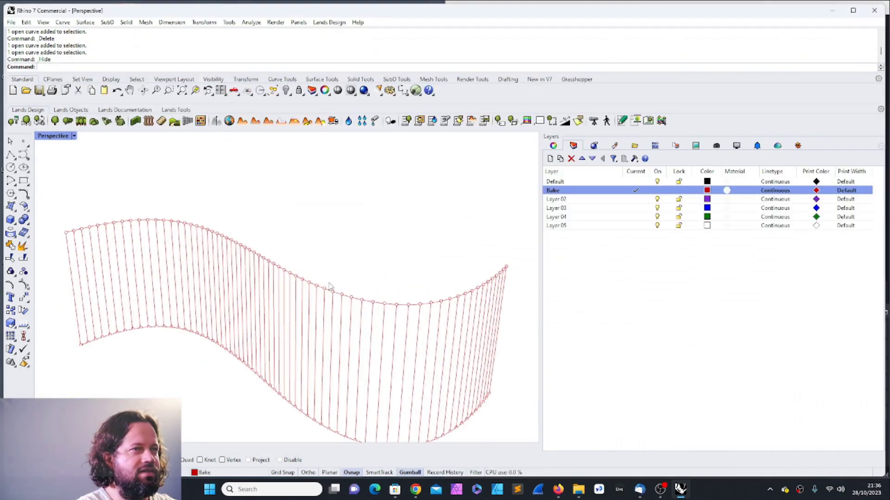
Step: Select all the baked points and curves, clear the selection and set the Perspective view to Shaded display
{"action": "scroll", "coordinate": [326, 290], "scroll_direction": "down", "scroll_amount": 2}
{"action": "left_click_drag", "start_coordinate": [170, 222], "coordinate": [461, 382]}
{"action": "right_click_drag", "start_coordinate": [440, 376], "coordinate": [302, 345]}
{"action": "left_click", "coordinate": [353, 319]}
{"action": "scroll", "coordinate": [322, 283], "scroll_direction": "up", "scroll_amount": 7}
{"action": "scroll", "coordinate": [329, 296], "scroll_direction": "down", "scroll_amount": 5}
{"action": "scroll", "coordinate": [278, 334], "scroll_direction": "down", "scroll_amount": 2}
Step: Pick individual baked points on the upper curve to check that they are selectable Rhino objects
{"action": "left_click", "coordinate": [303, 253]}
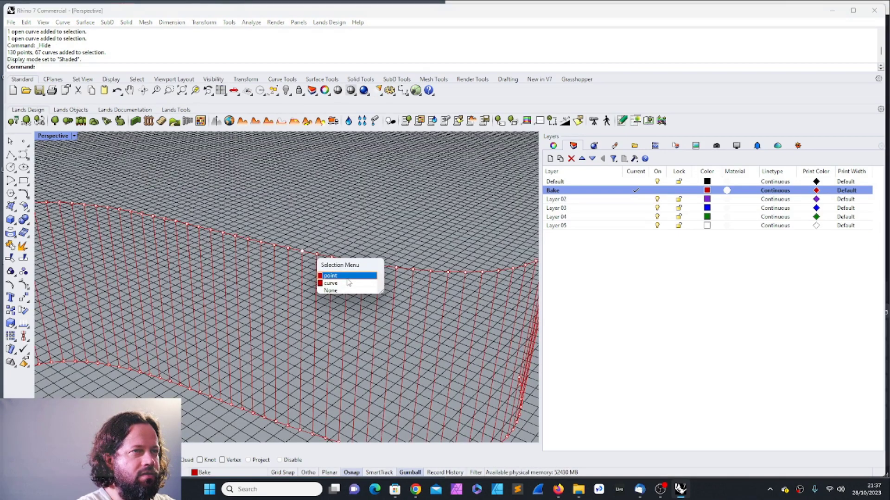
{"action": "left_click", "coordinate": [346, 275]}
{"action": "left_click", "coordinate": [317, 256]}
{"action": "left_click", "coordinate": [348, 279]}
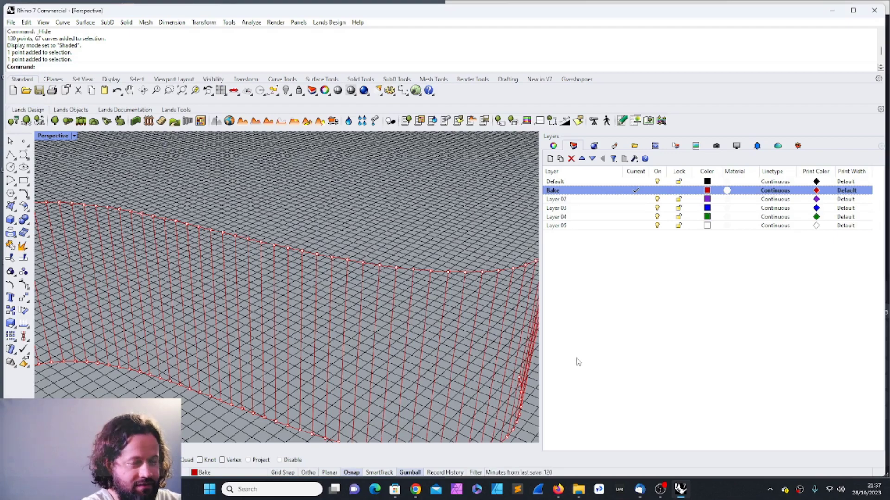
Step: Make Layer 02 the current layer and turn off the Bake layer
{"action": "left_click", "coordinate": [654, 200]}
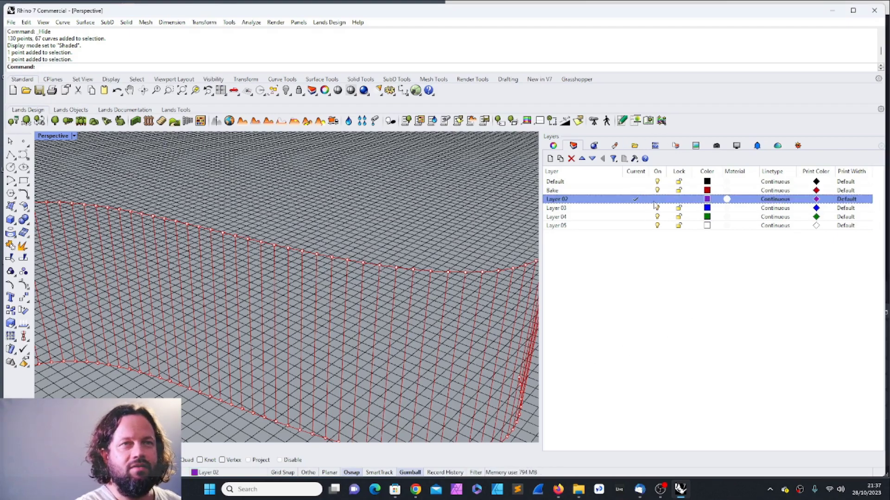
{"action": "left_click", "coordinate": [657, 190]}
Step: Bring back the Grasshopper window, put it away again and check the viewport without the baked geometry
{"action": "left_click", "coordinate": [416, 90]}
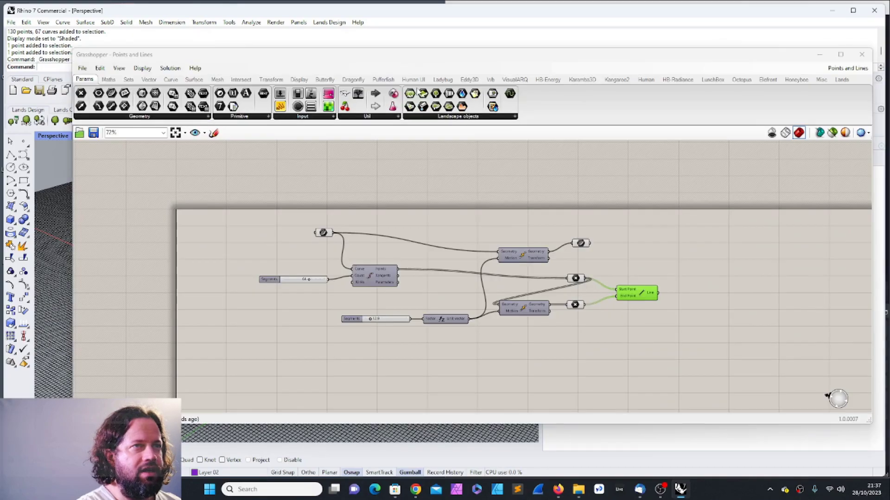
{"action": "left_click_drag", "start_coordinate": [431, 55], "coordinate": [467, 58]}
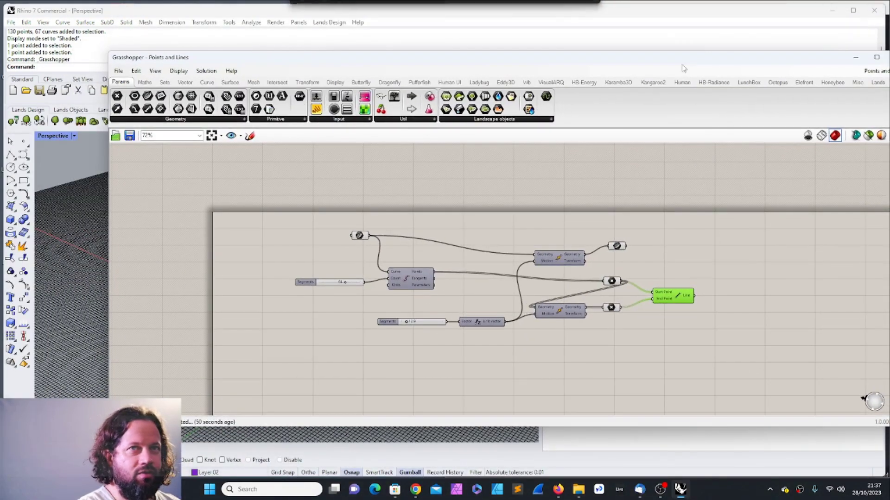
{"action": "left_click_drag", "start_coordinate": [813, 60], "coordinate": [772, 55]}
{"action": "left_click", "coordinate": [813, 55]}
{"action": "scroll", "coordinate": [320, 293], "scroll_direction": "up", "scroll_amount": 8}
{"action": "scroll", "coordinate": [337, 290], "scroll_direction": "down", "scroll_amount": 8}
{"action": "mouse_move", "coordinate": [301, 305]}
{"action": "right_mouse_down"}
{"action": "mouse_move", "coordinate": [332, 282]}
{"action": "mouse_move", "coordinate": [315, 301]}
{"action": "right_mouse_up"}
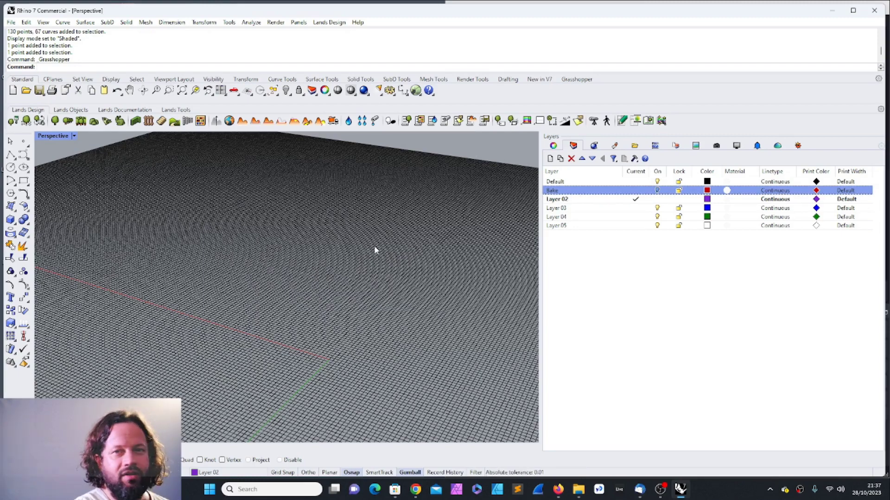
Step: Bring Grasshopper back up and examine the live fence preview from a low angle in the viewport
{"action": "left_click", "coordinate": [416, 91]}
{"action": "scroll", "coordinate": [357, 291], "scroll_direction": "up", "scroll_amount": 6}
{"action": "scroll", "coordinate": [357, 290], "scroll_direction": "down", "scroll_amount": 6}
{"action": "right_click_drag", "start_coordinate": [357, 290], "coordinate": [366, 254]}
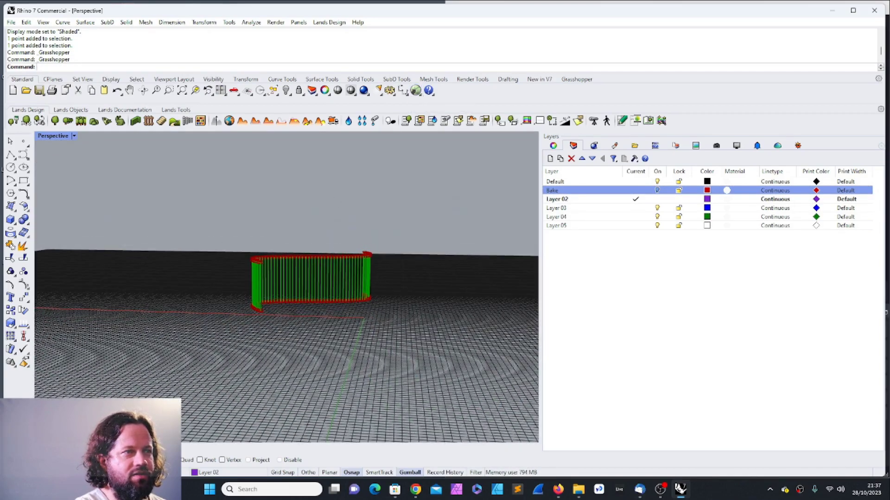
Step: Maximise the collapsed Grasshopper window, return it to its normal size and place it over the Rhino window
{"action": "double_click", "coordinate": [37, 471]}
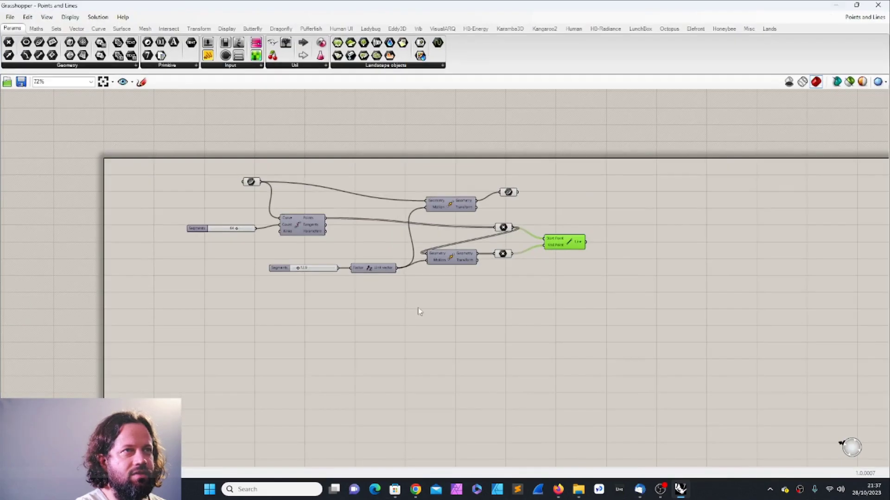
{"action": "double_click", "coordinate": [414, 11]}
{"action": "left_click_drag", "start_coordinate": [414, 11], "coordinate": [572, 49]}
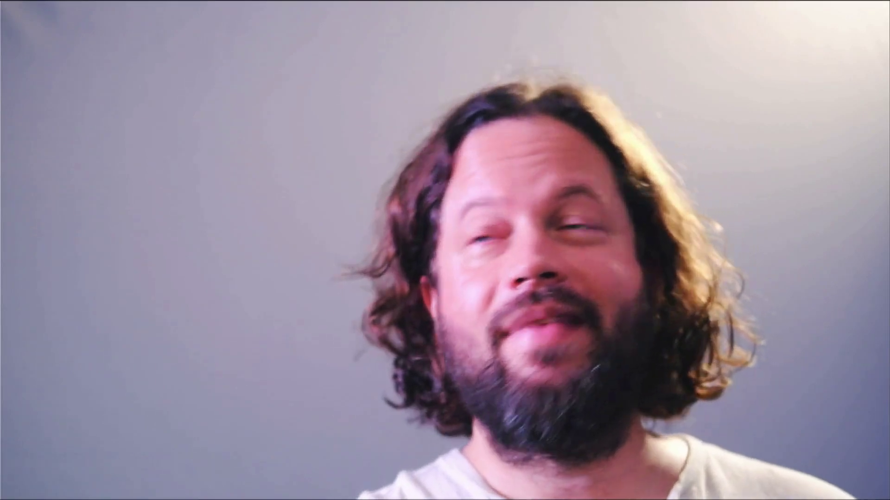